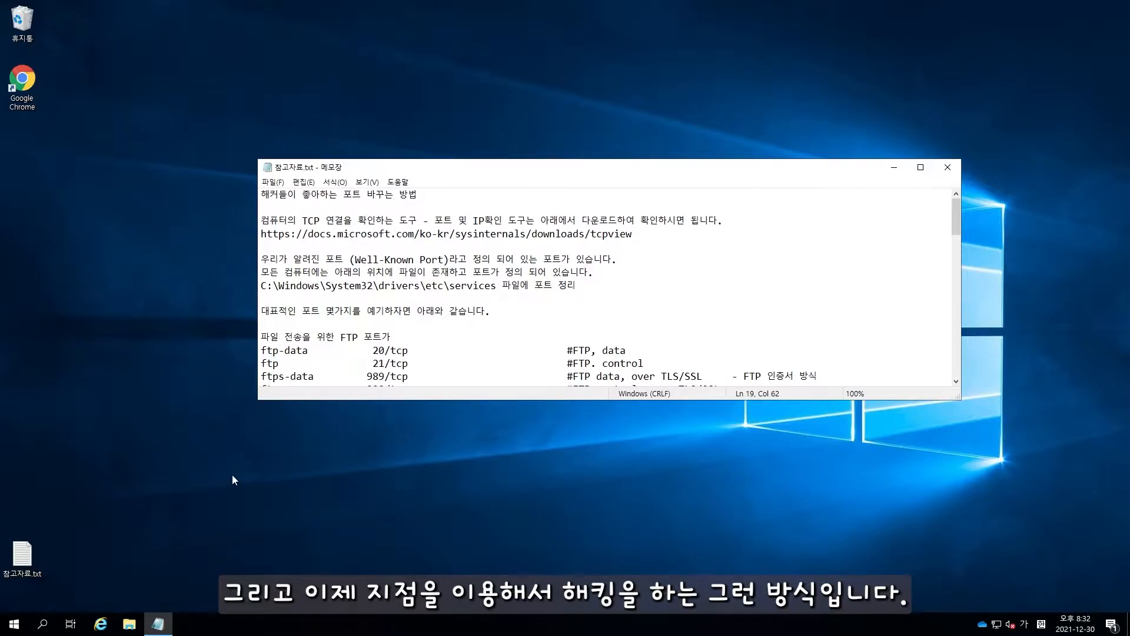
Step: Open Event Viewer by running eventvwr
left_click(397, 207)
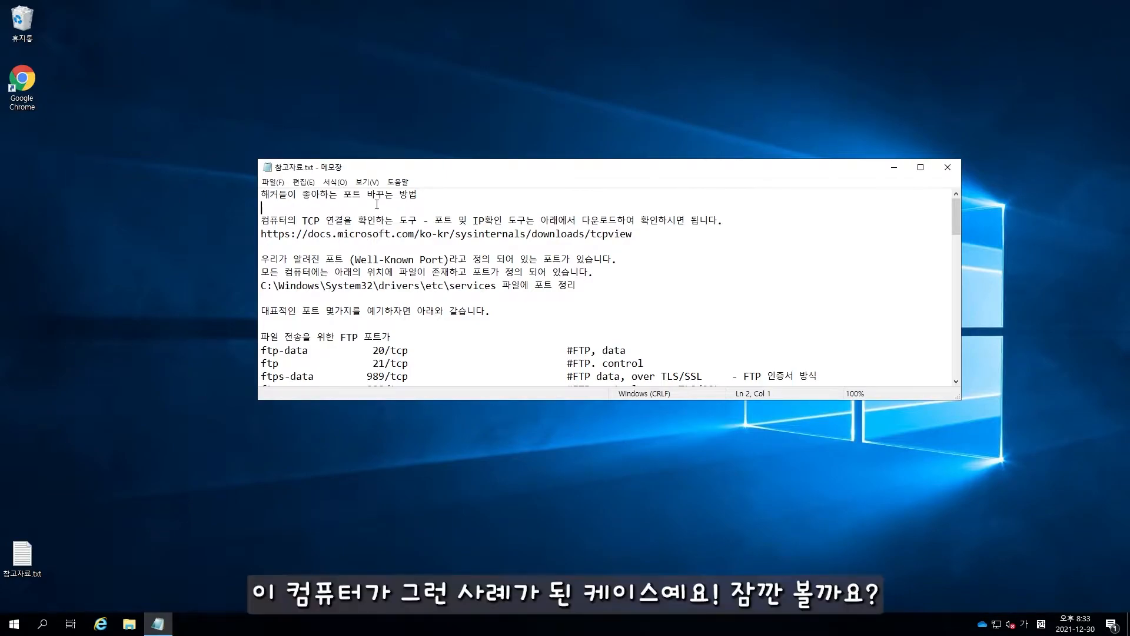
left_click(14, 626)
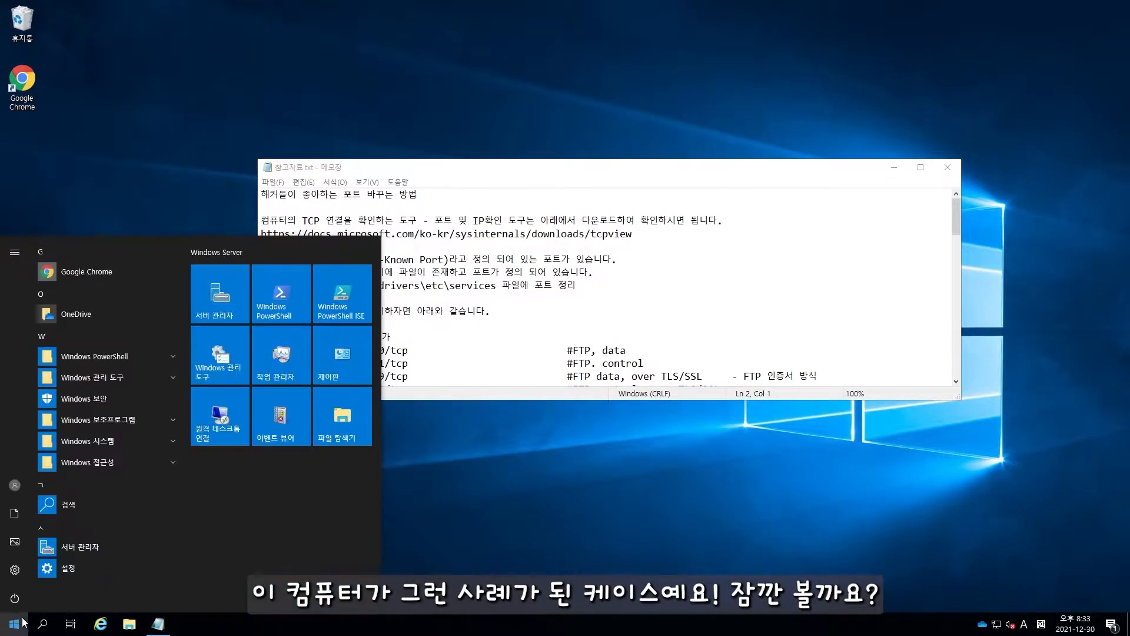
right_click(15, 625)
left_click(58, 559)
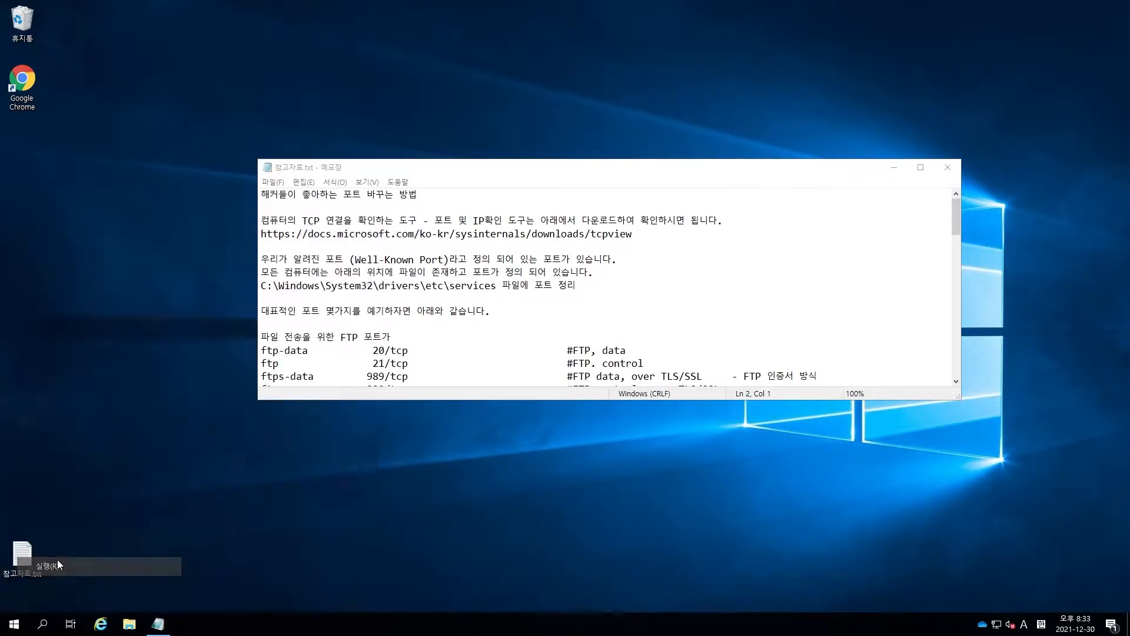
type("regedit")
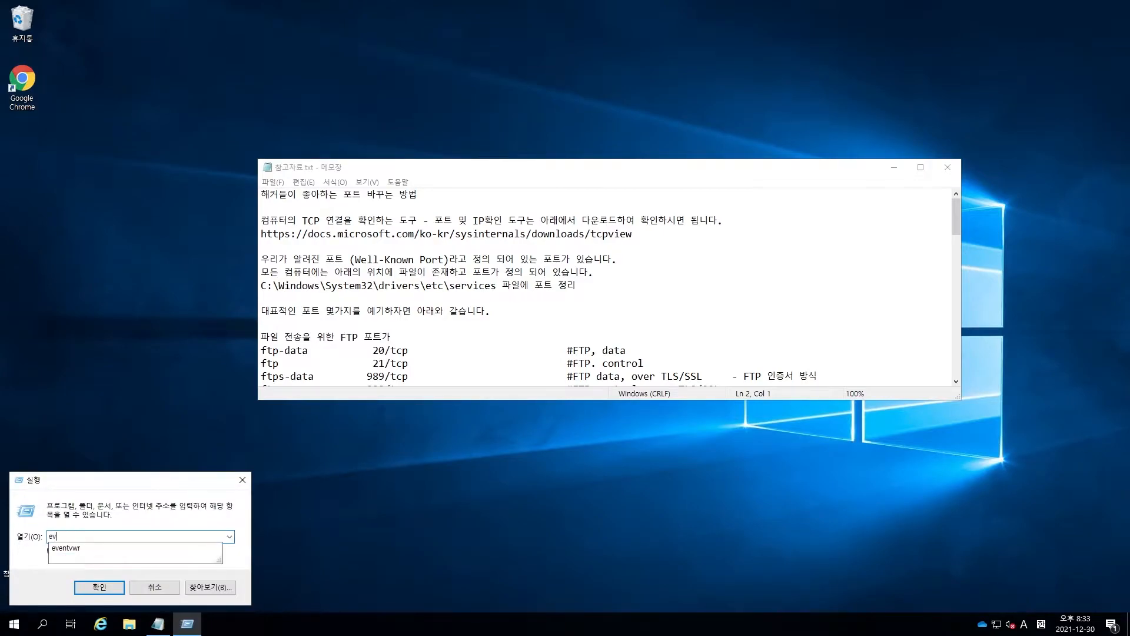
key("Return")
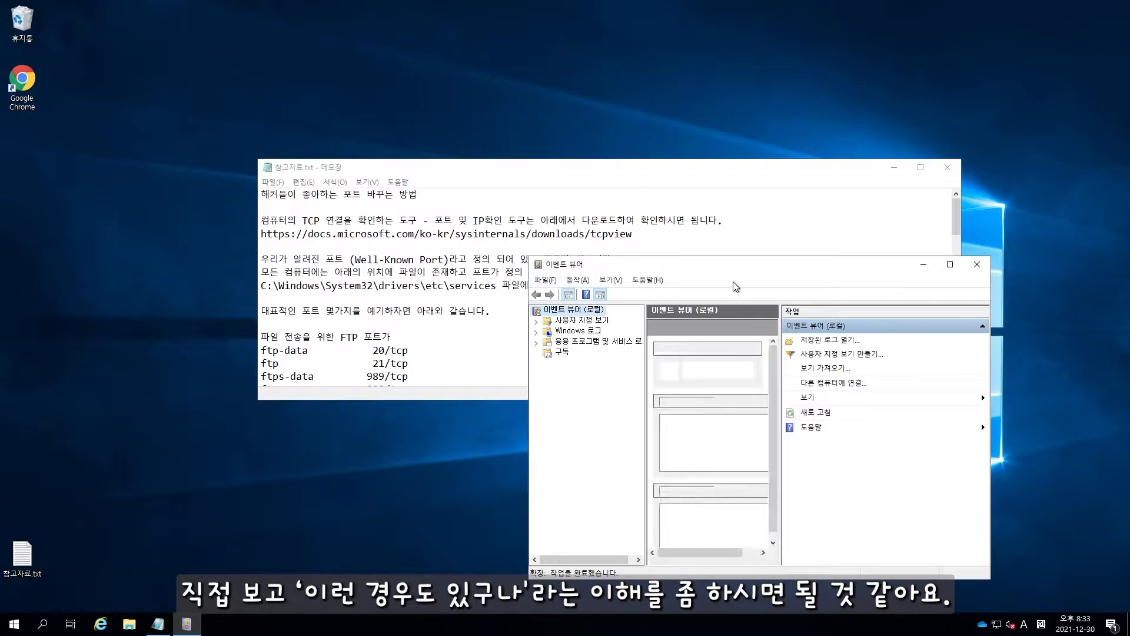
Step: Reposition and enlarge the Event Viewer window, and open the 보안 (Security) log under Windows 로그
left_click_drag(709, 193, 295, 62)
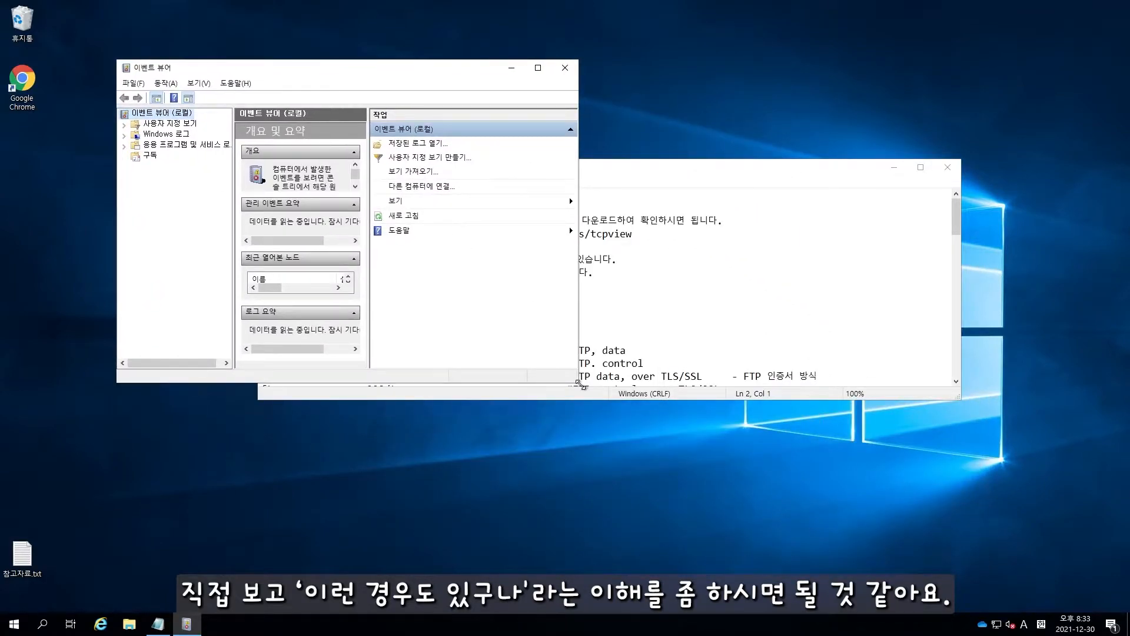
left_click_drag(579, 387, 873, 545)
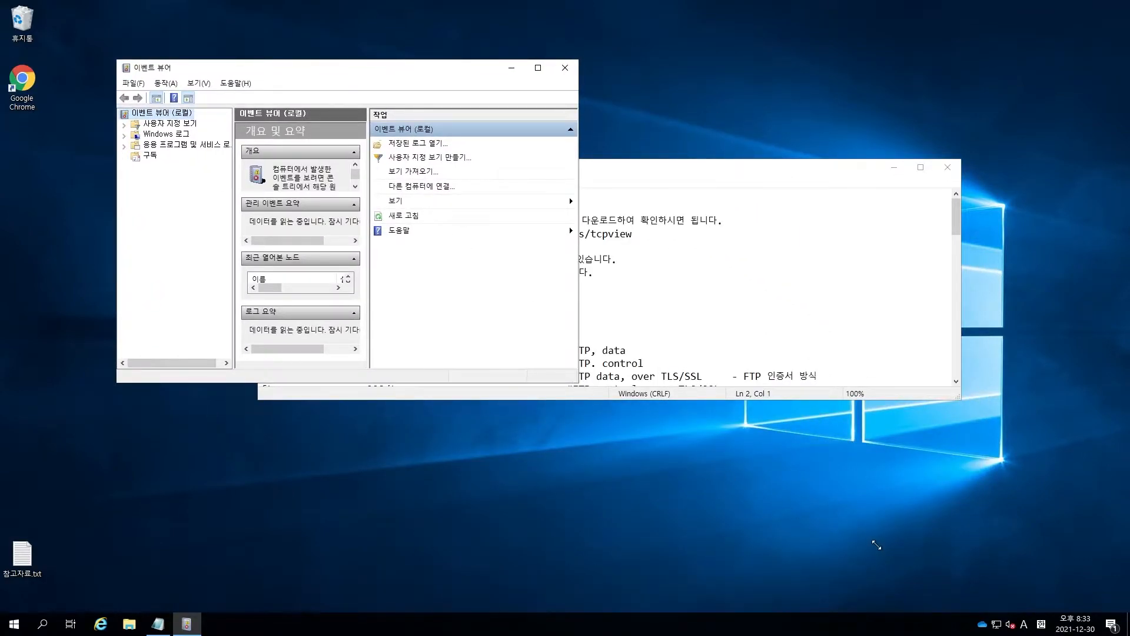
double_click(166, 133)
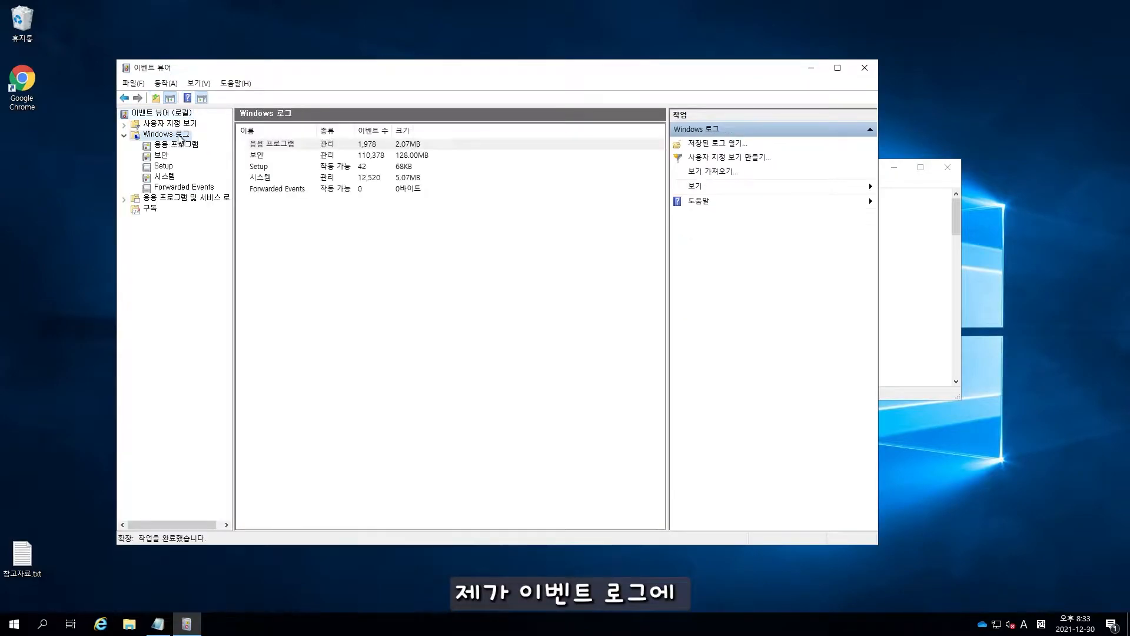
left_click(162, 156)
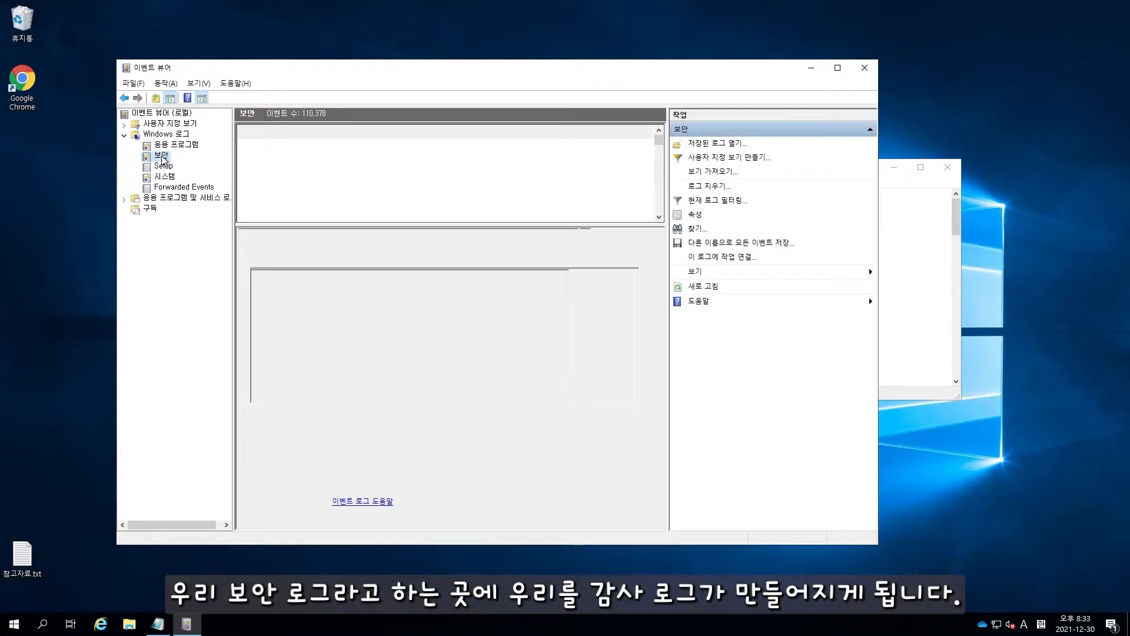
Step: Filter the 보안 log to show only events with ID 4625
right_click(163, 157)
left_click(231, 222)
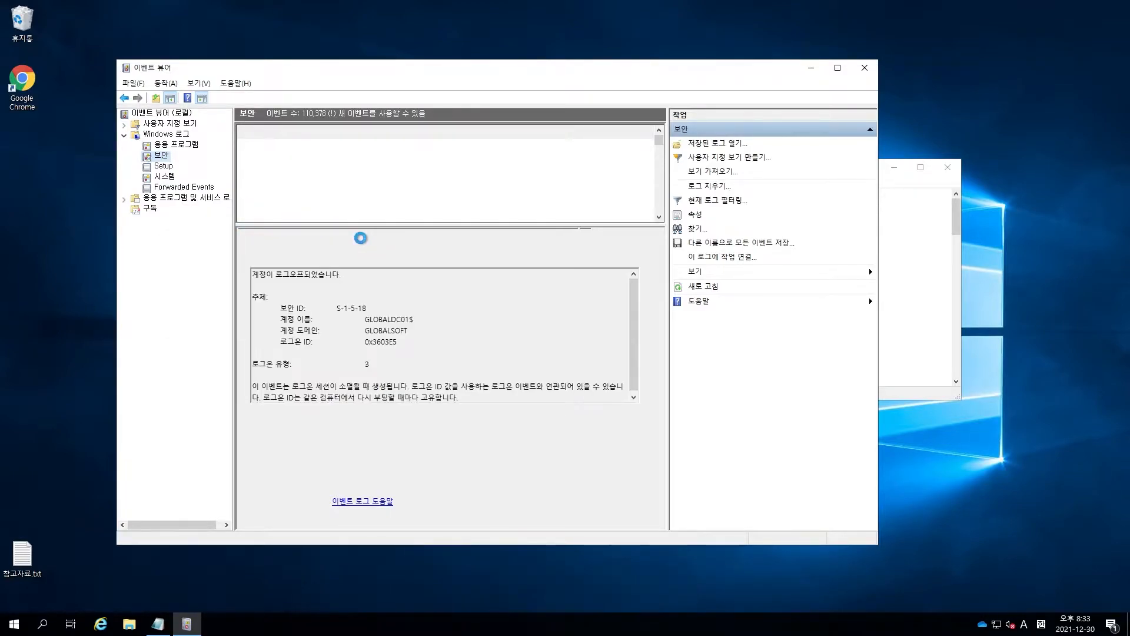
left_click(451, 320)
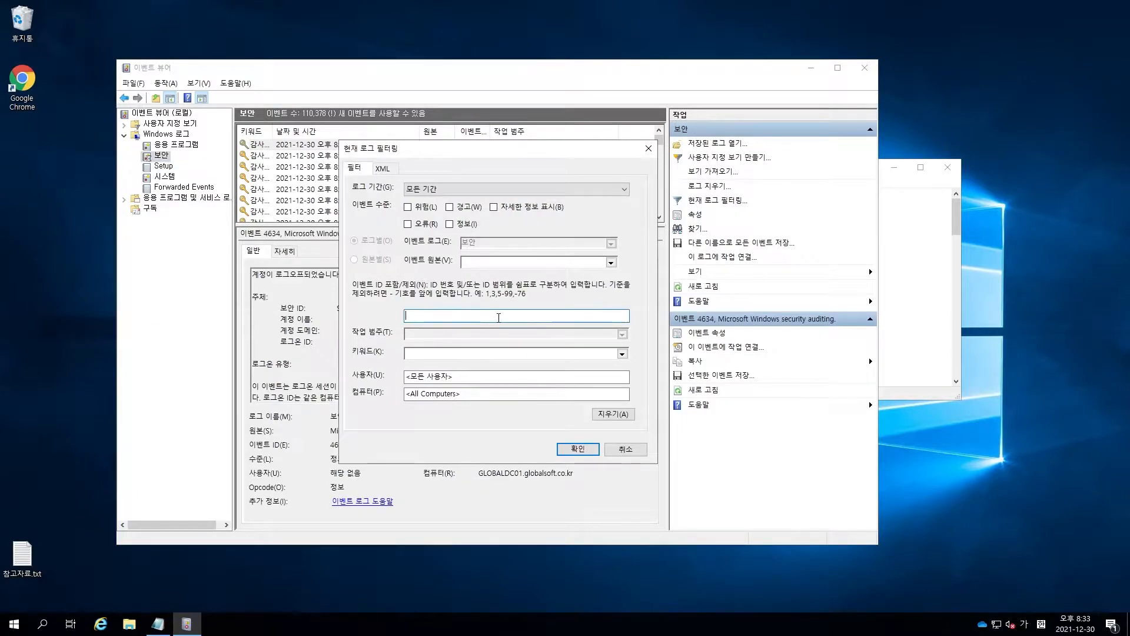
type("4625")
key("Return")
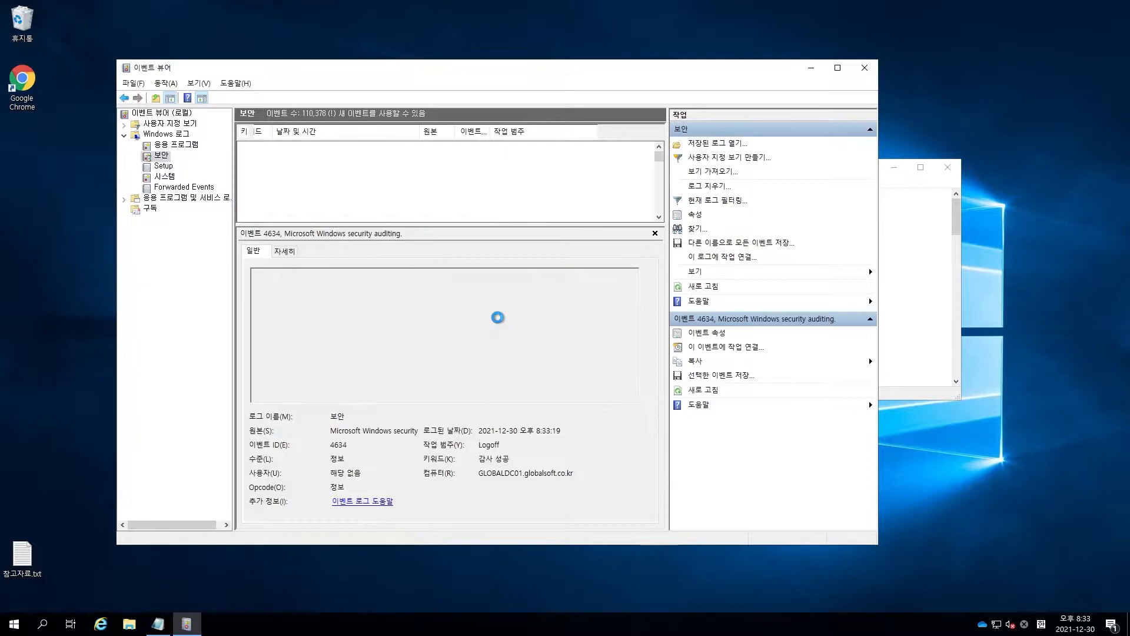
Step: Examine the failed account and error reason of the 4625 event logged at 2021-12-30 오후 7:30:13
left_click_drag(547, 227, 537, 322)
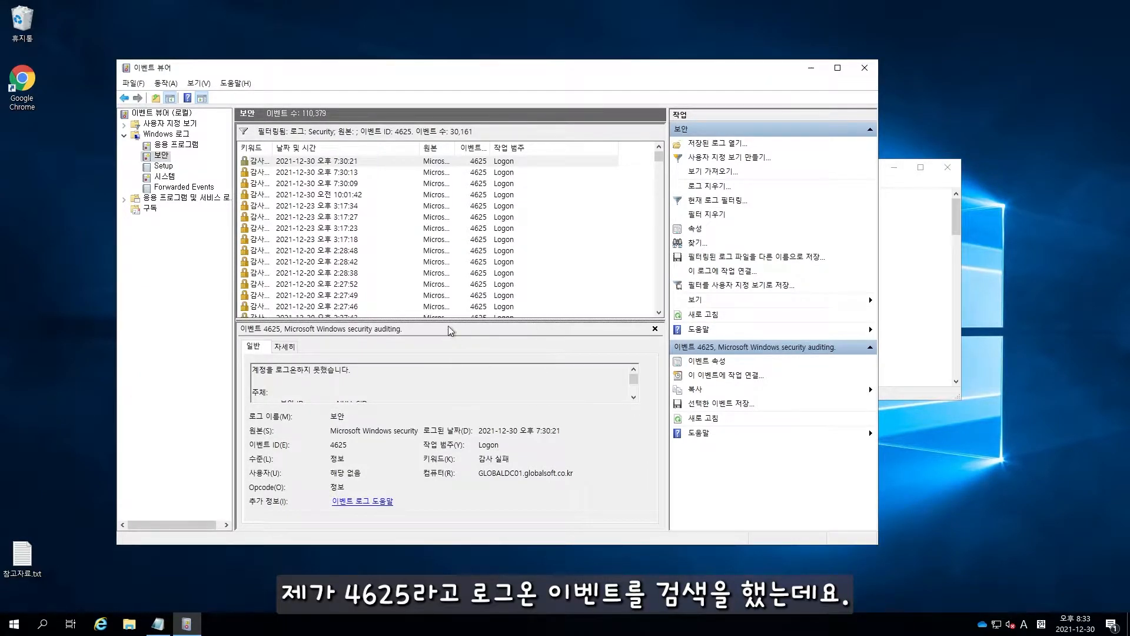
left_click(410, 229)
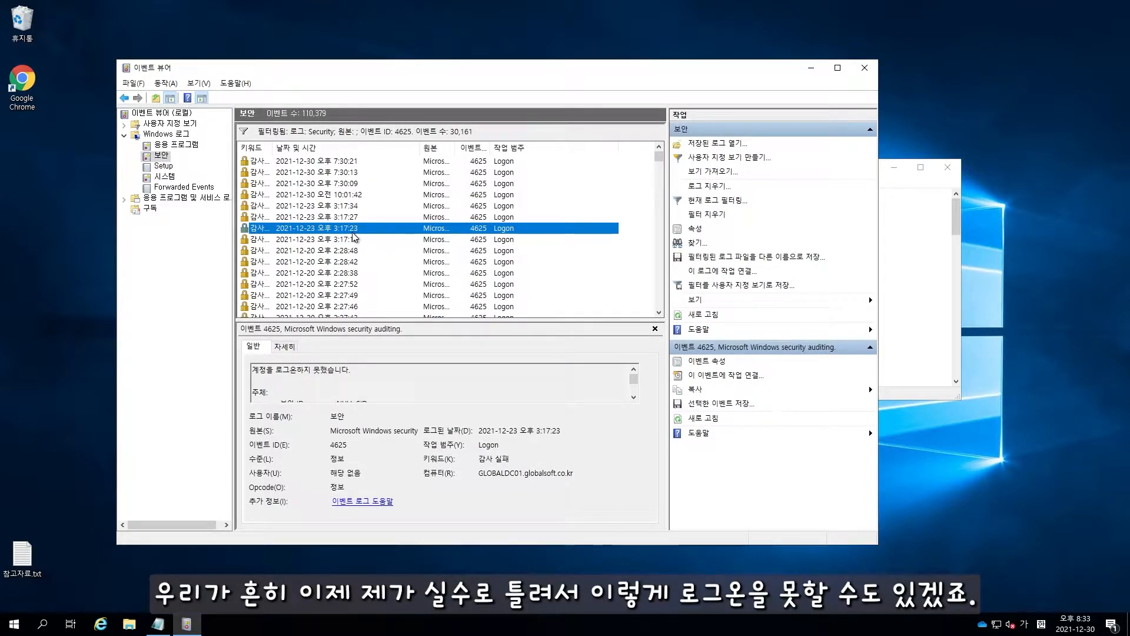
left_click(351, 162)
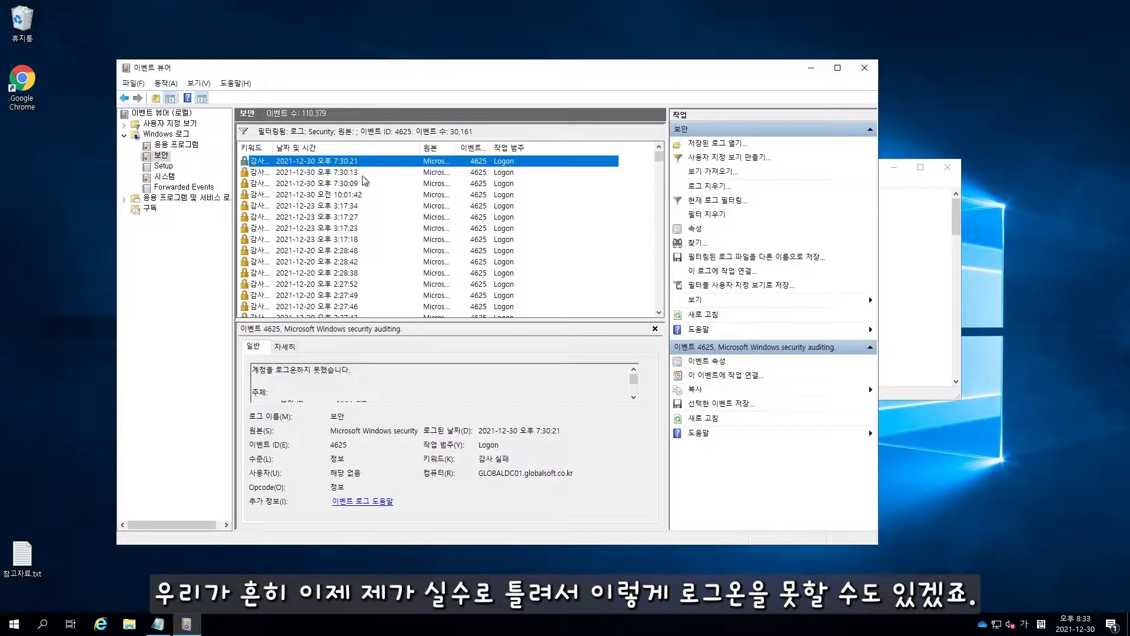
left_click(363, 174)
left_click_drag(359, 320, 410, 248)
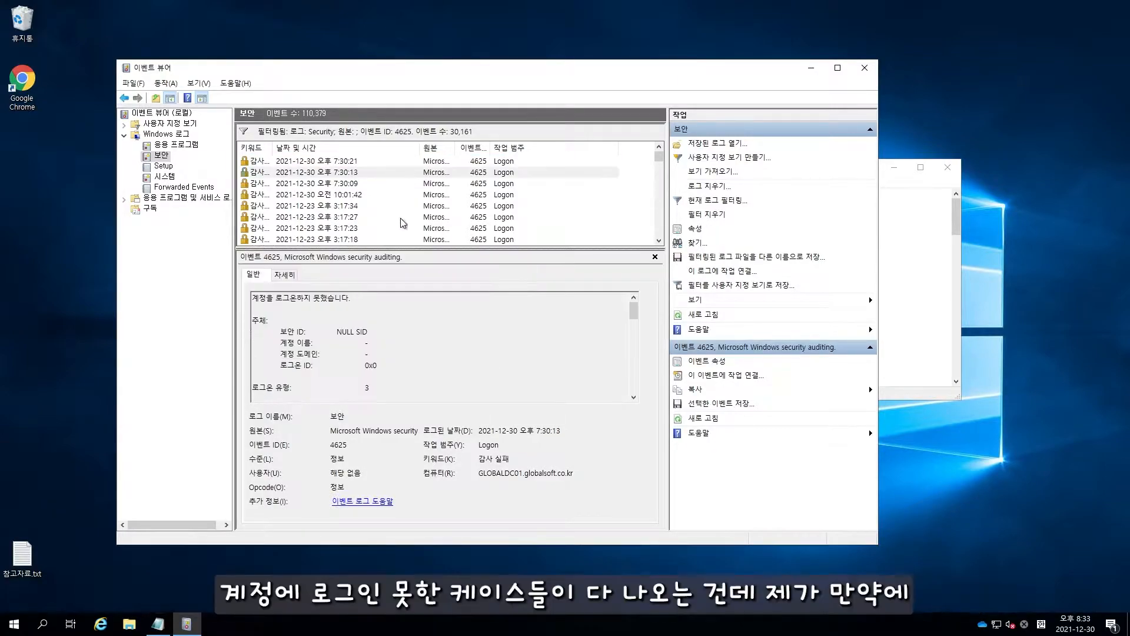
scroll(343, 173, "down", 2)
scroll(413, 333, "down", 3)
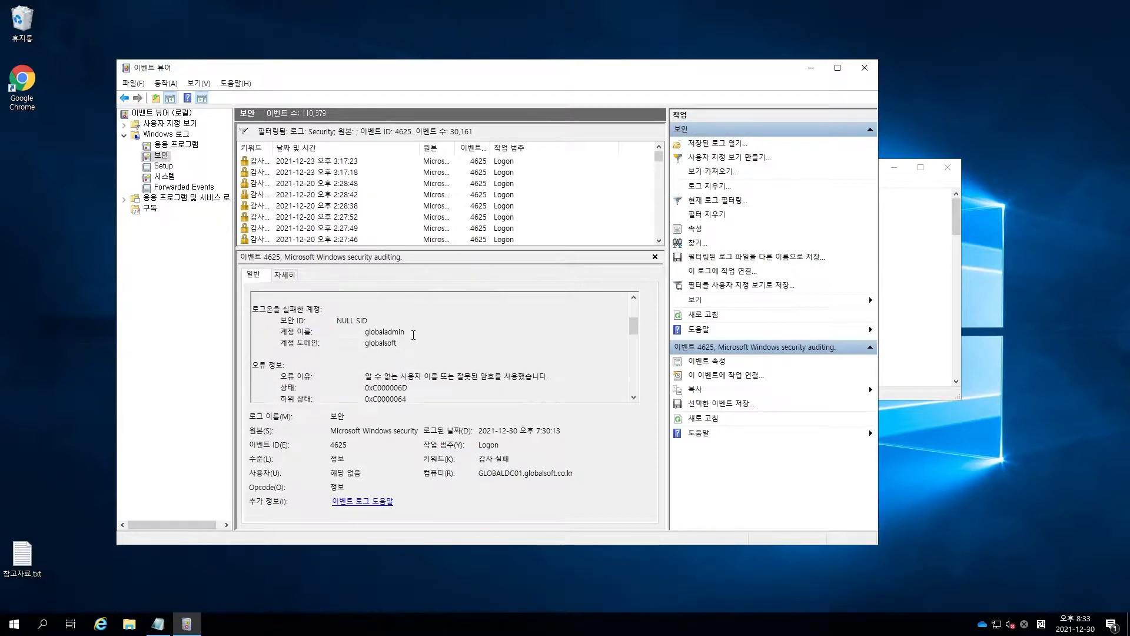
scroll(429, 318, "down", 2)
scroll(435, 317, "up", 1)
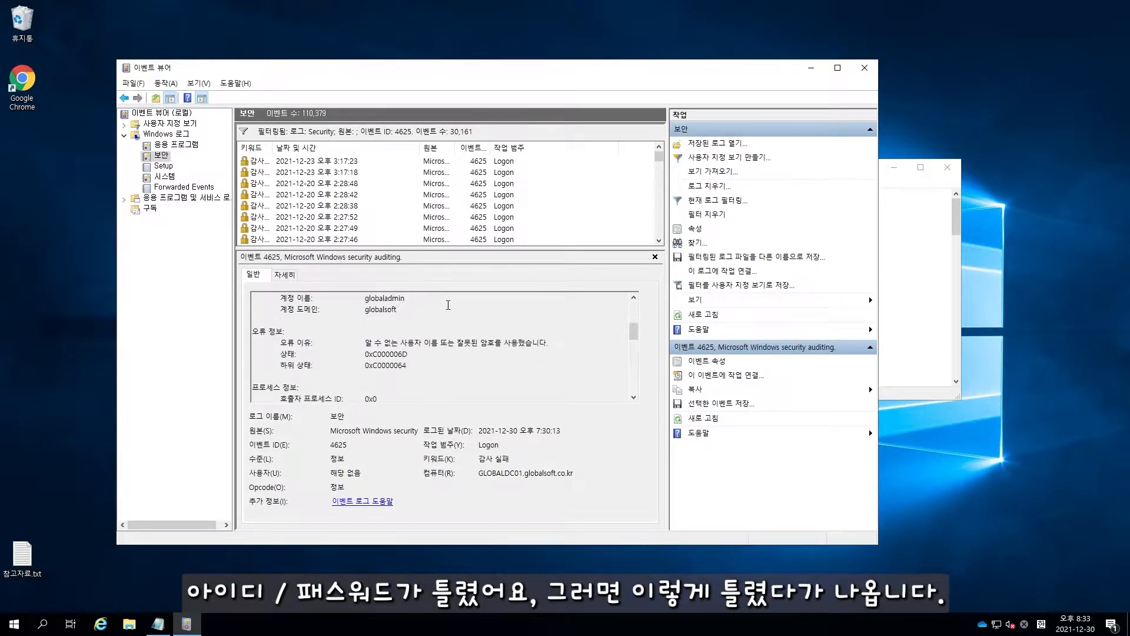
Step: Examine older 4625 events from 2021-12-23 and 2021-12-20, reading the failed account details of the one at 오후 2:26:39
left_click(339, 172)
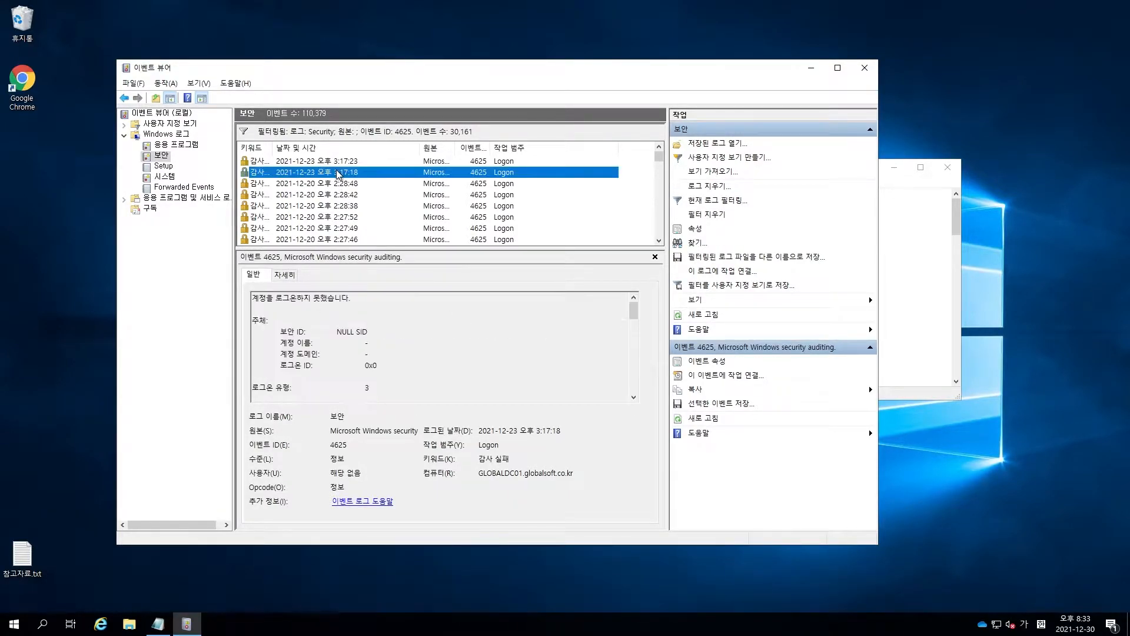
scroll(412, 327, "down", 3)
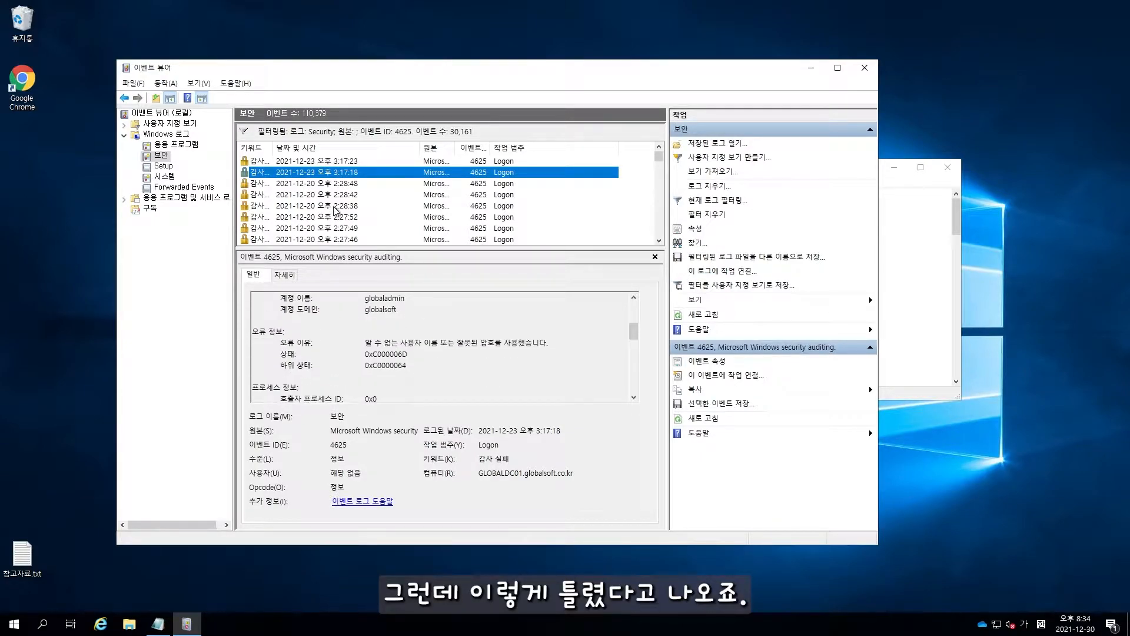
left_click(334, 207)
scroll(372, 208, "down", 2)
scroll(372, 208, "down", 3)
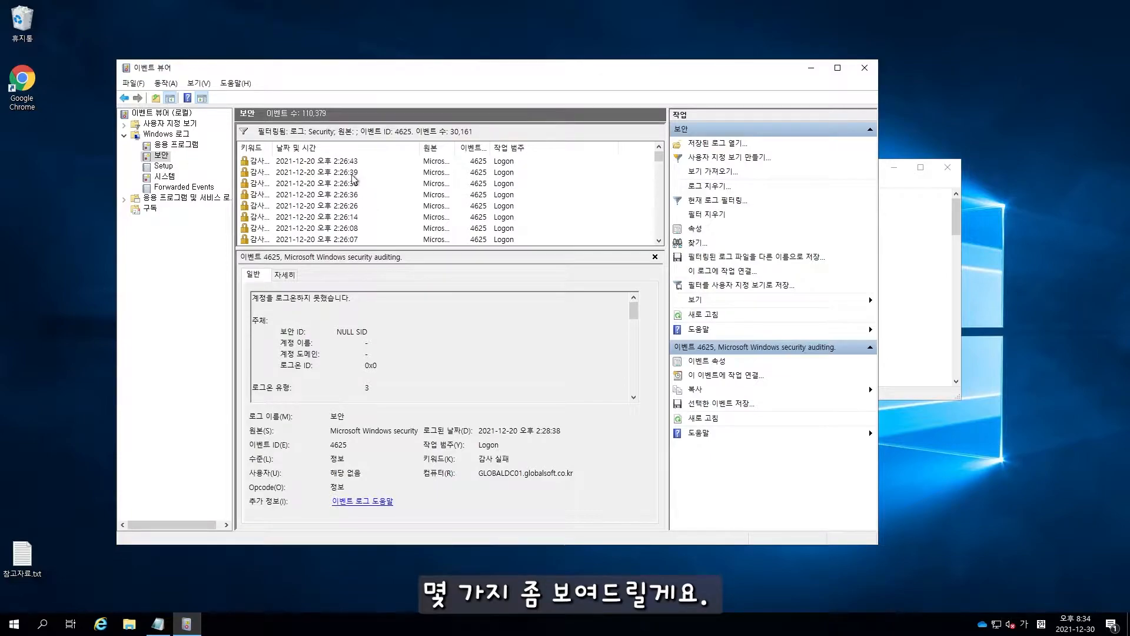
left_click(358, 173)
left_click(414, 319)
scroll(413, 320, "down", 4)
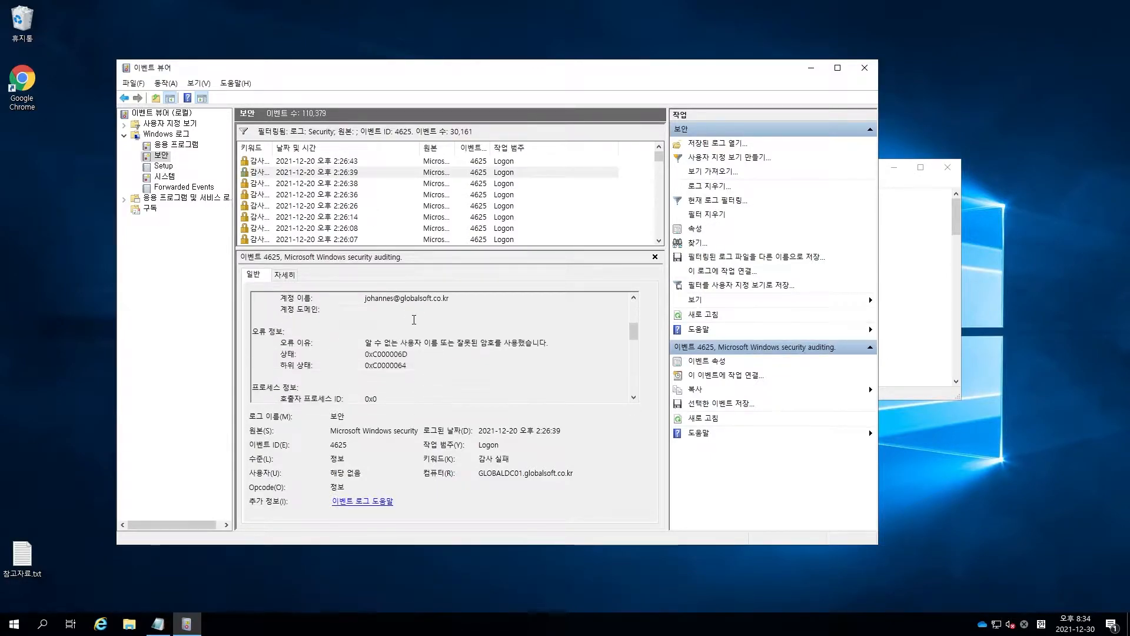
scroll(414, 320, "up", 1)
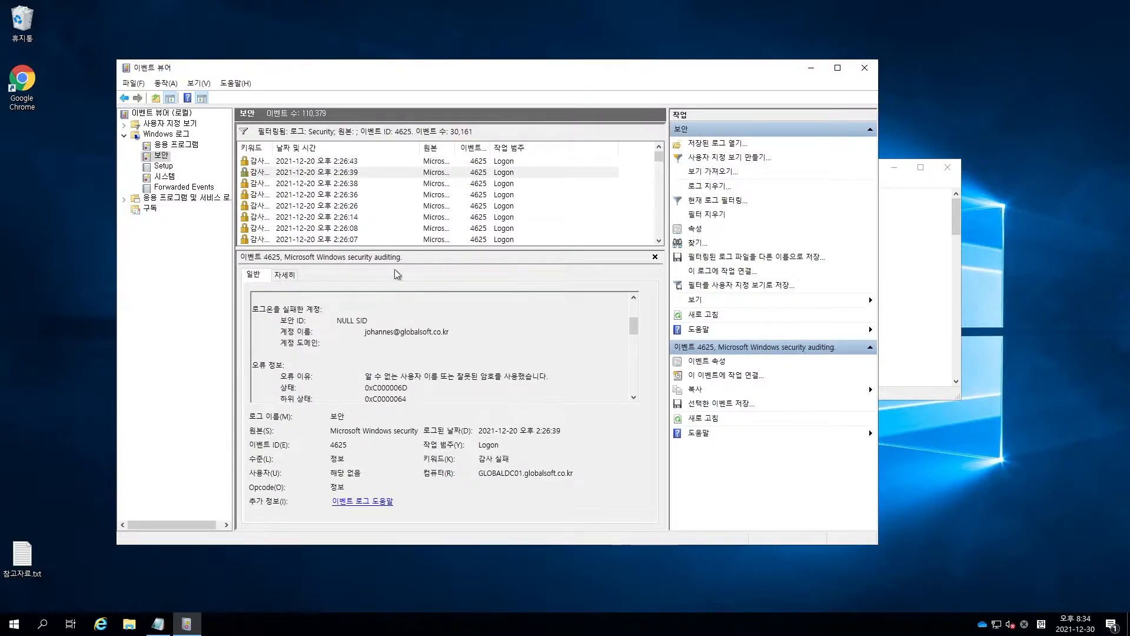
Step: Compare the times of the consecutive failed logons on 2021-12-20 from 오후 2:26:39 back to 2:26:08
left_click(356, 173)
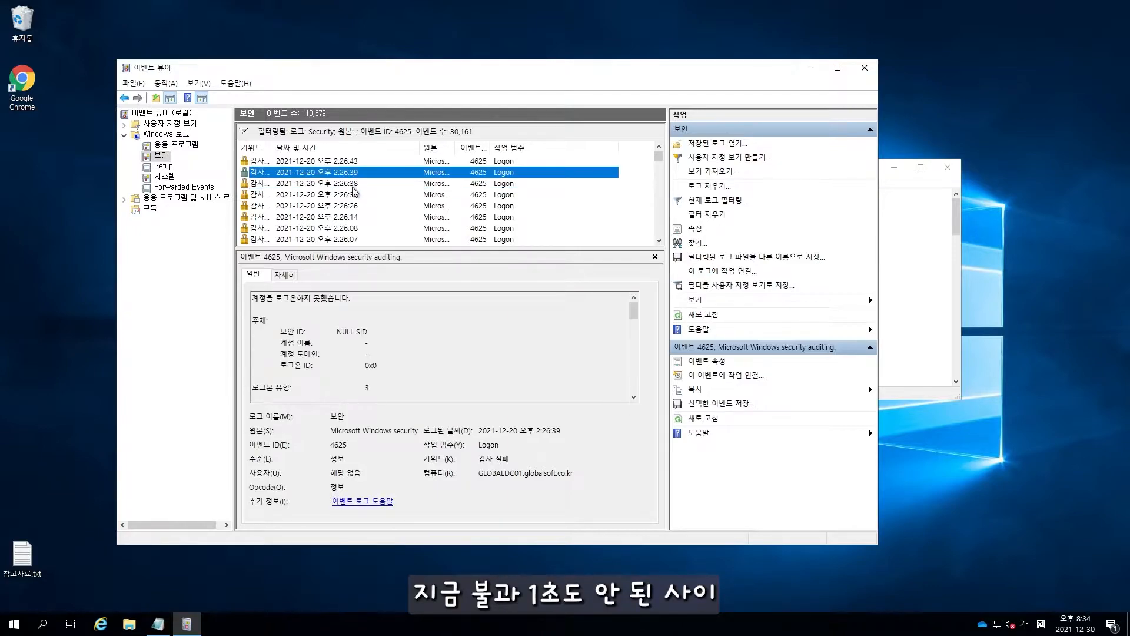
left_click(353, 185)
left_click(354, 195)
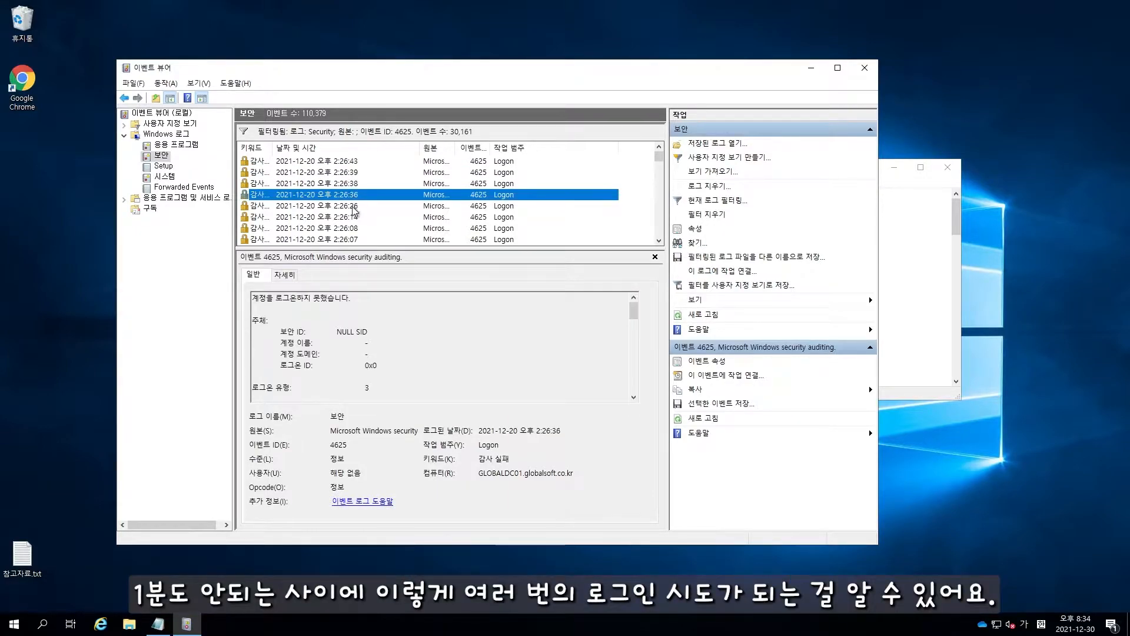
left_click(353, 216)
left_click(358, 207)
left_click(360, 197)
left_click(357, 217)
left_click(357, 229)
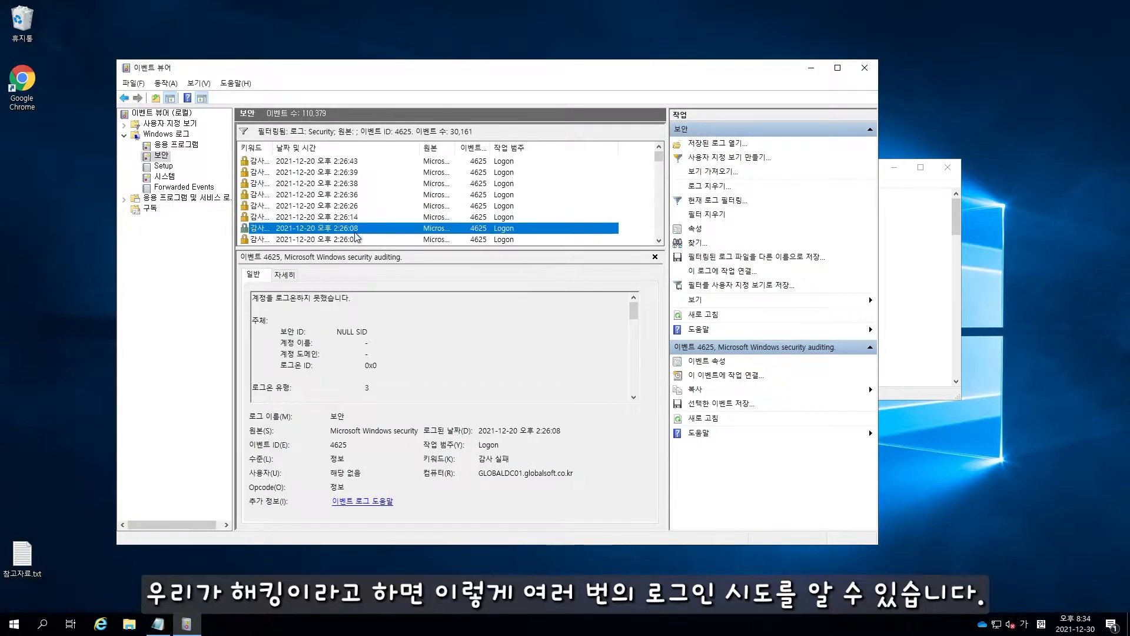
Step: Highlight the account name that failed to log on in the 2021-12-20 오후 2:26:07 event
left_click(356, 239)
left_click(413, 312)
scroll(412, 311, "down", 5)
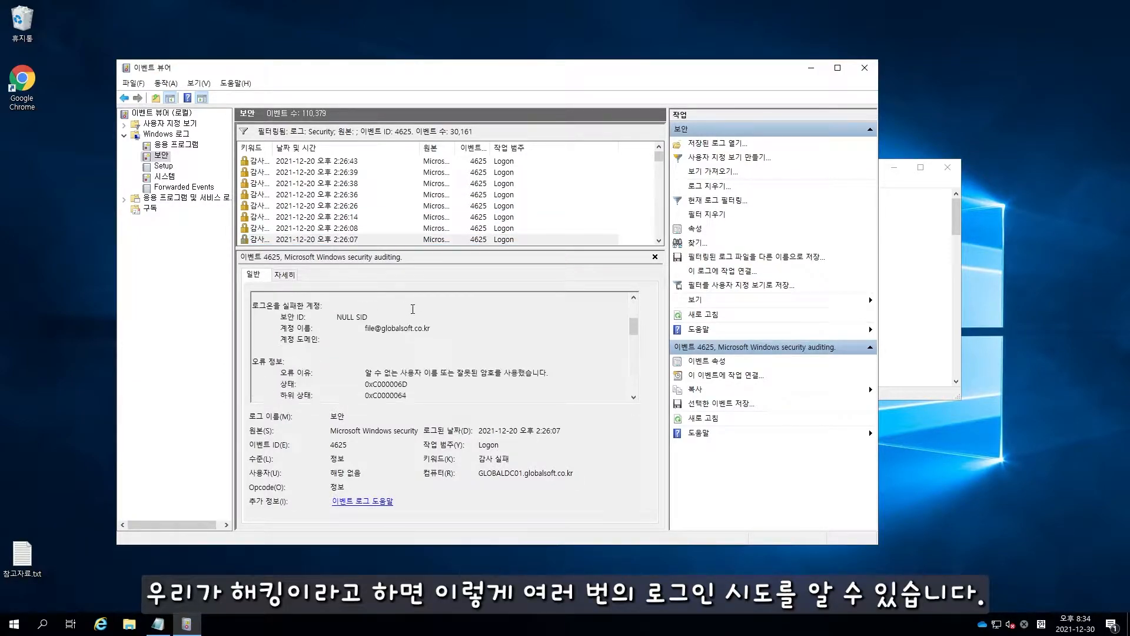
scroll(411, 318, "up", 1)
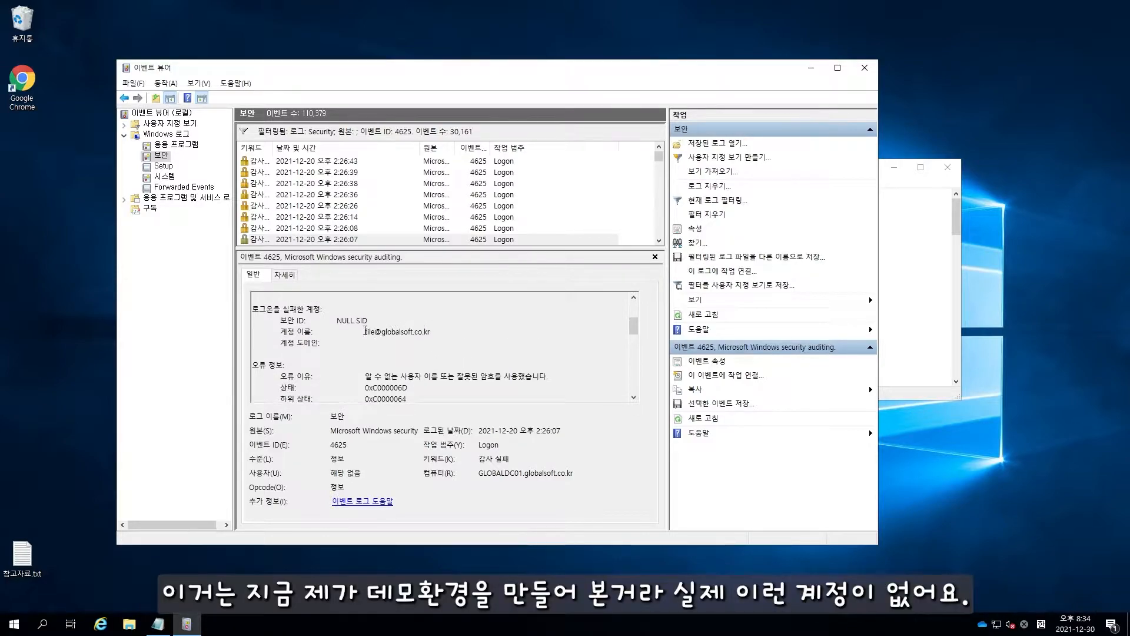
left_click_drag(364, 331, 449, 329)
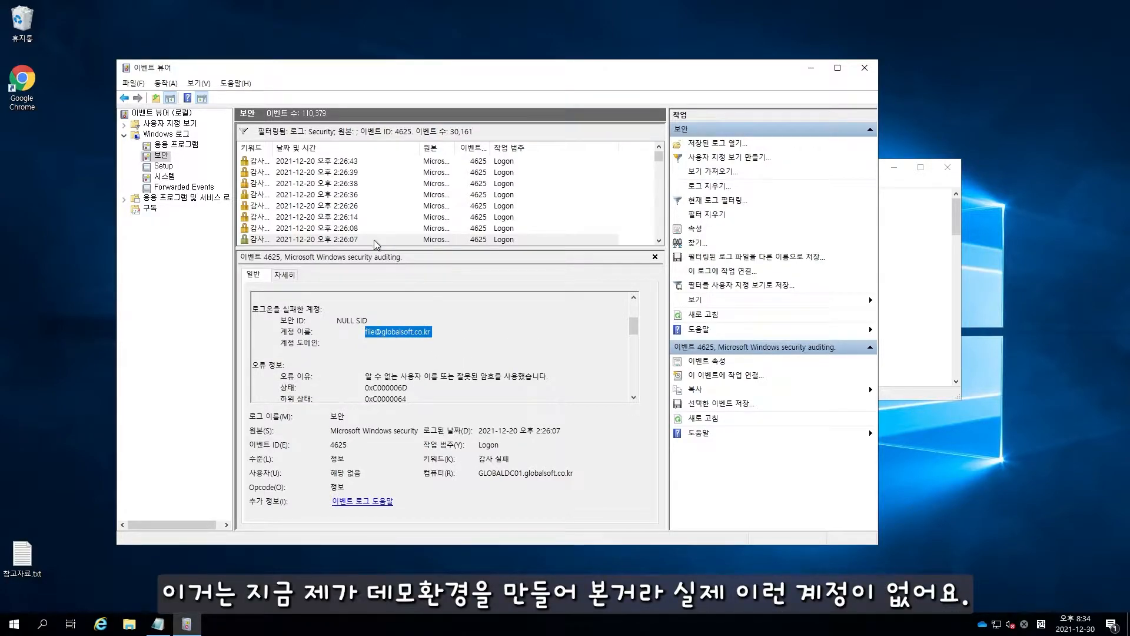
Step: Go through the newer failed logons up to 2021-12-20 오후 2:26:43 and highlight that event's failed account name
left_click(358, 229)
left_click(353, 217)
left_click(350, 207)
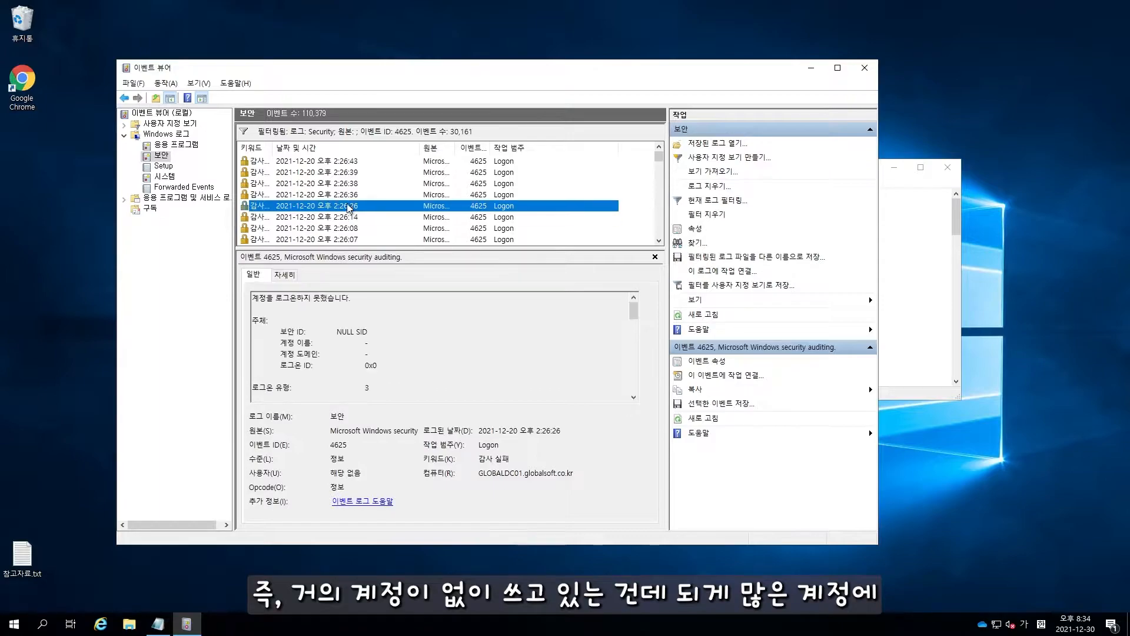
left_click(352, 197)
left_click(351, 185)
left_click(351, 174)
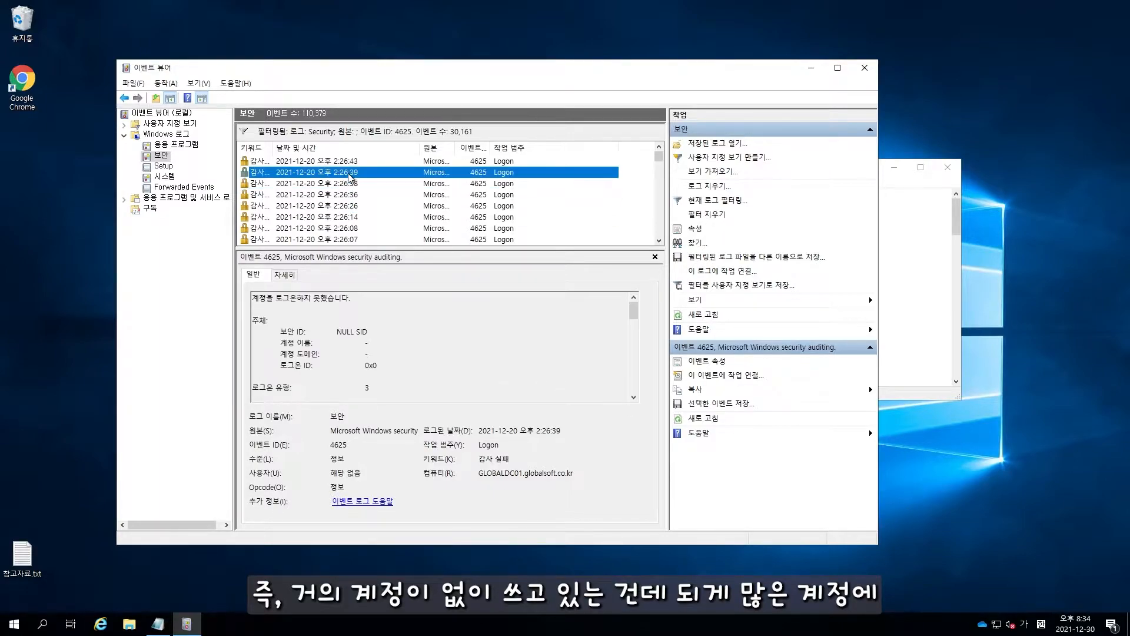
left_click(351, 163)
left_click(416, 332)
scroll(416, 324, "down", 3)
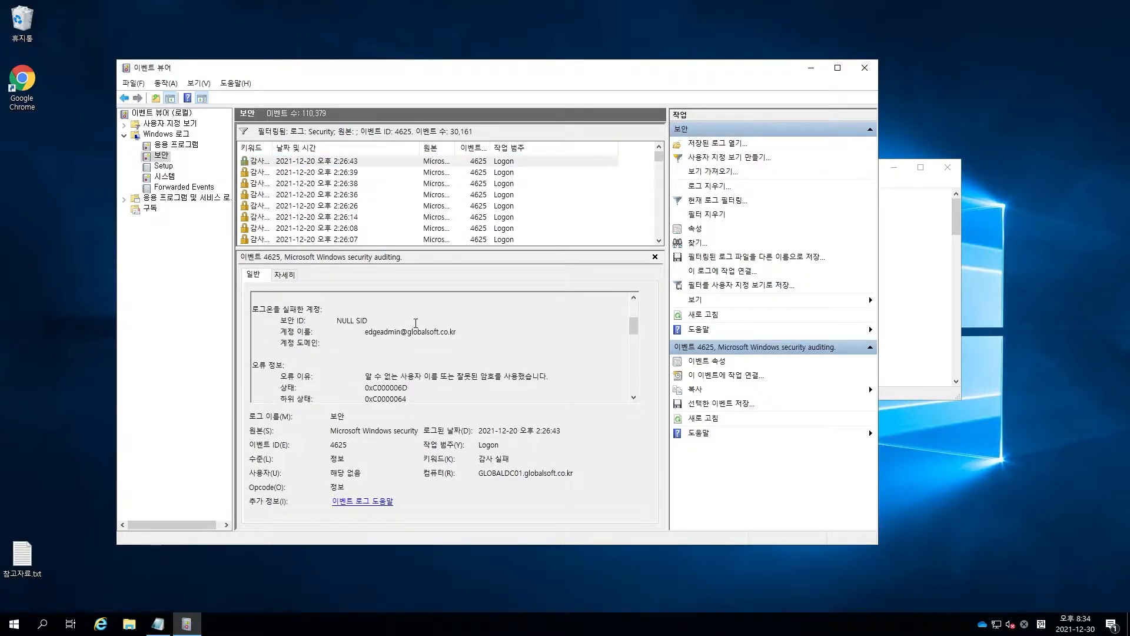
left_click_drag(371, 332, 460, 331)
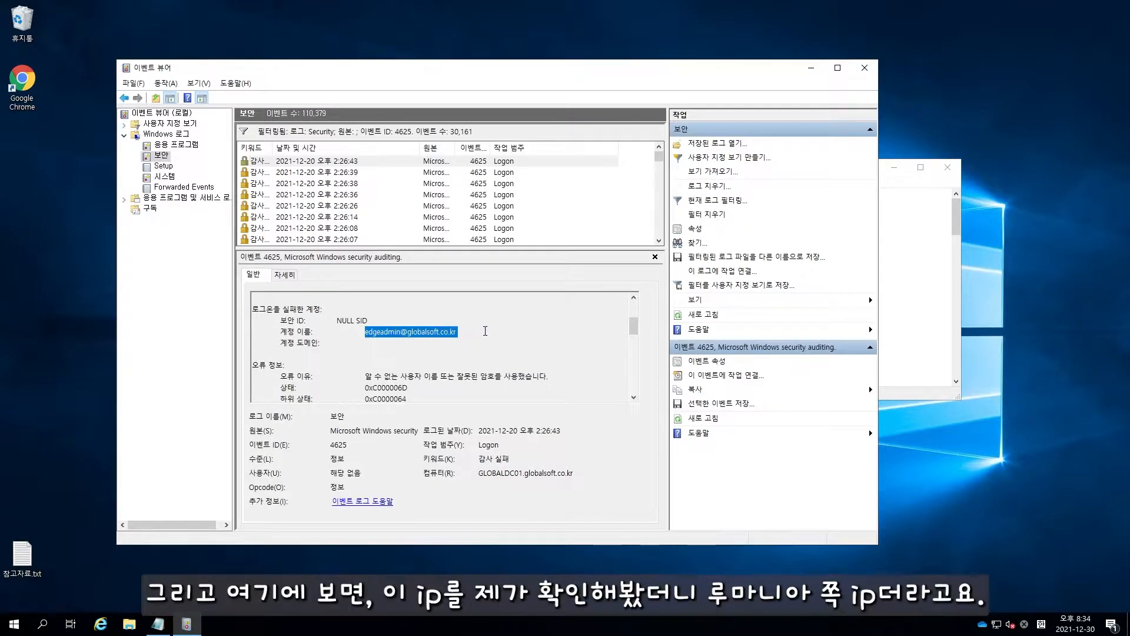
Step: Highlight the source network address in the network information of the 2021-12-20 오후 2:26:43 event
scroll(460, 330, "down", 4)
left_click_drag(365, 354, 422, 352)
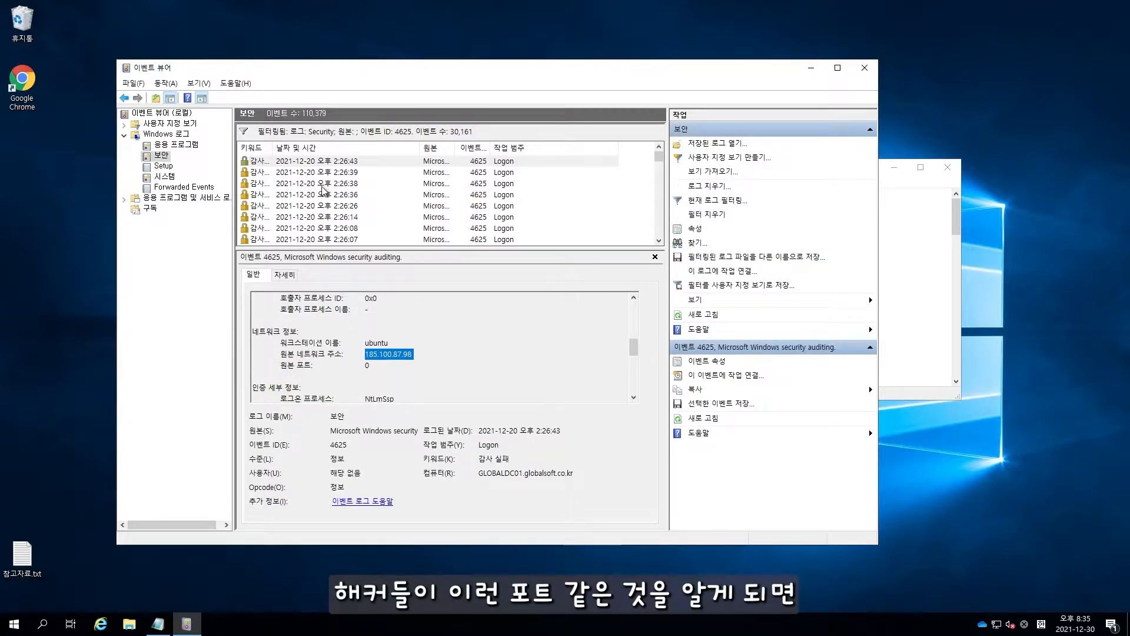
left_click(319, 165)
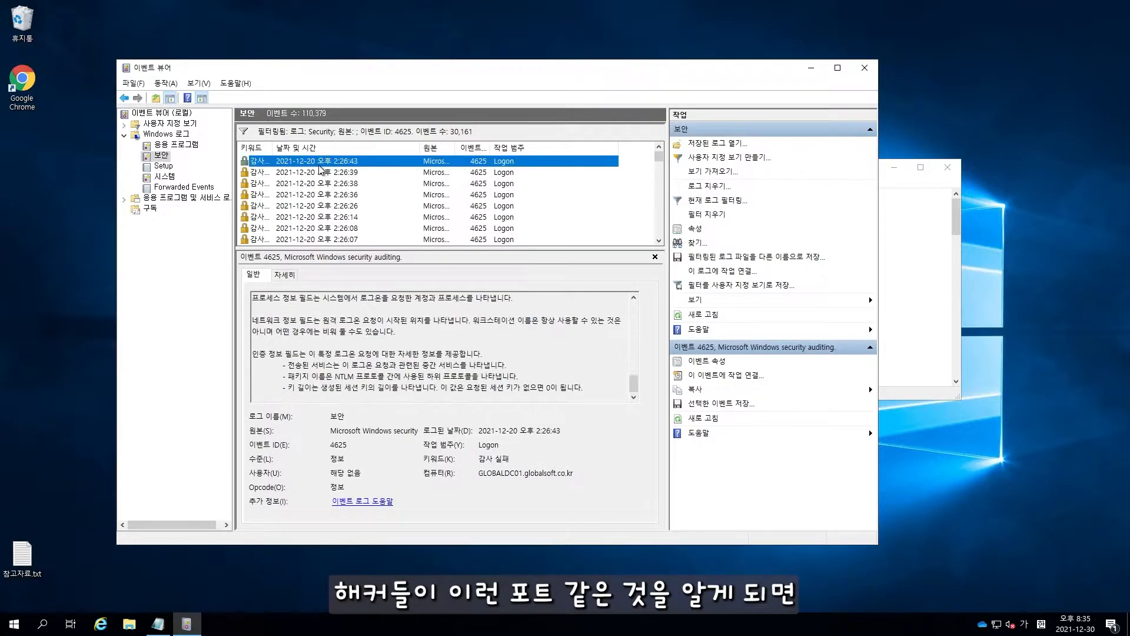
Step: Copy the TCPView download address from the 참고자료.txt notes in Notepad
left_click(318, 173)
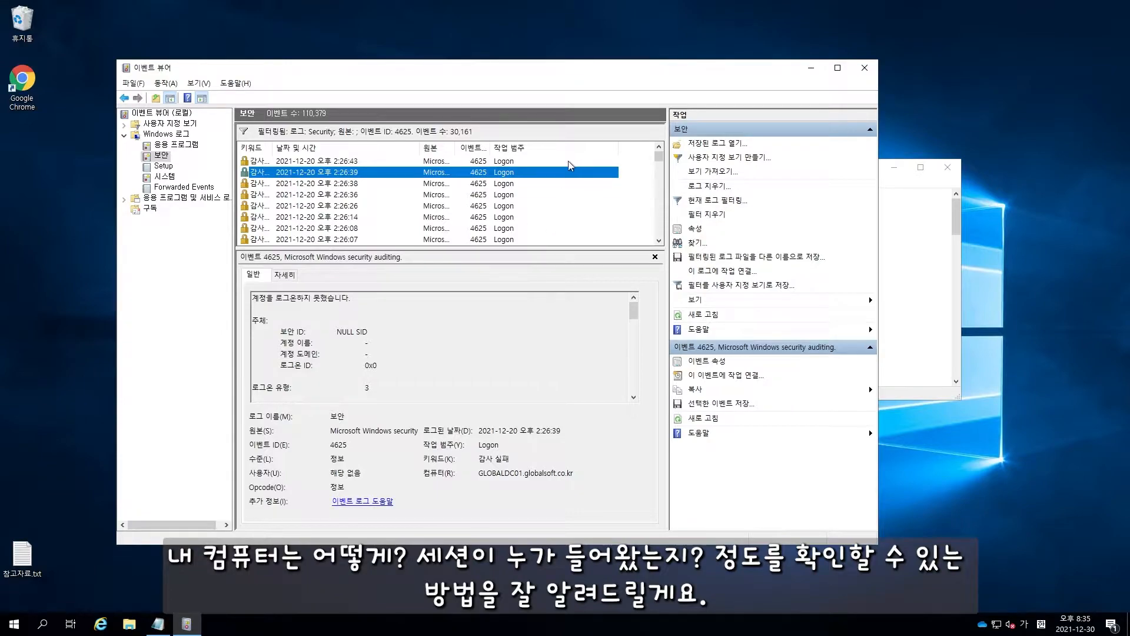
left_click(913, 245)
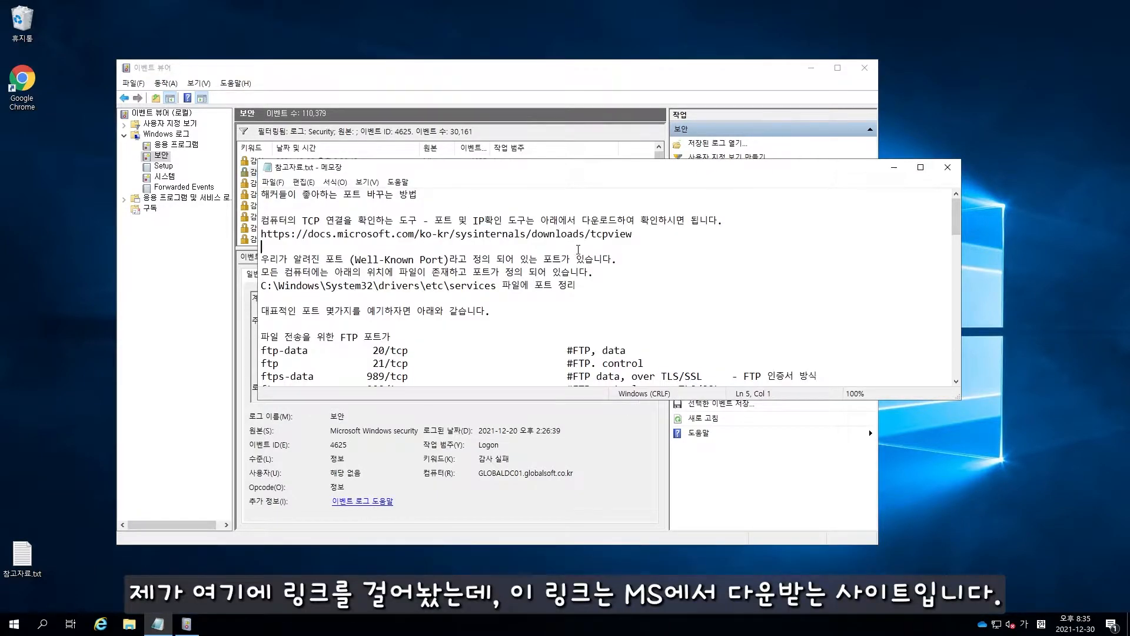
left_click_drag(633, 233, 260, 236)
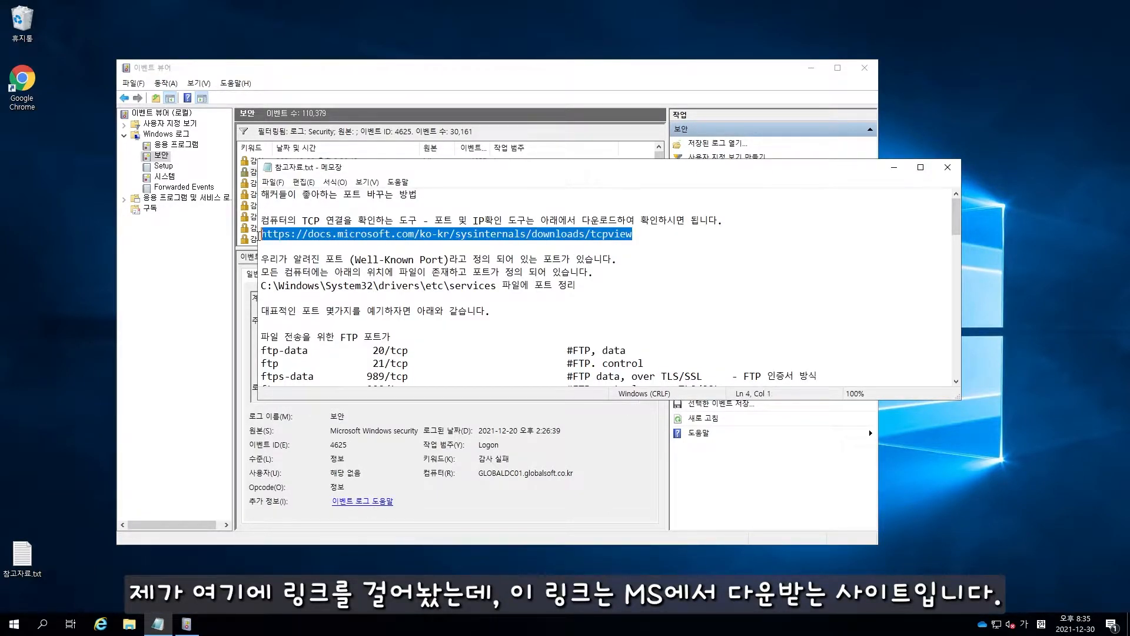
right_click(282, 232)
left_click(185, 266)
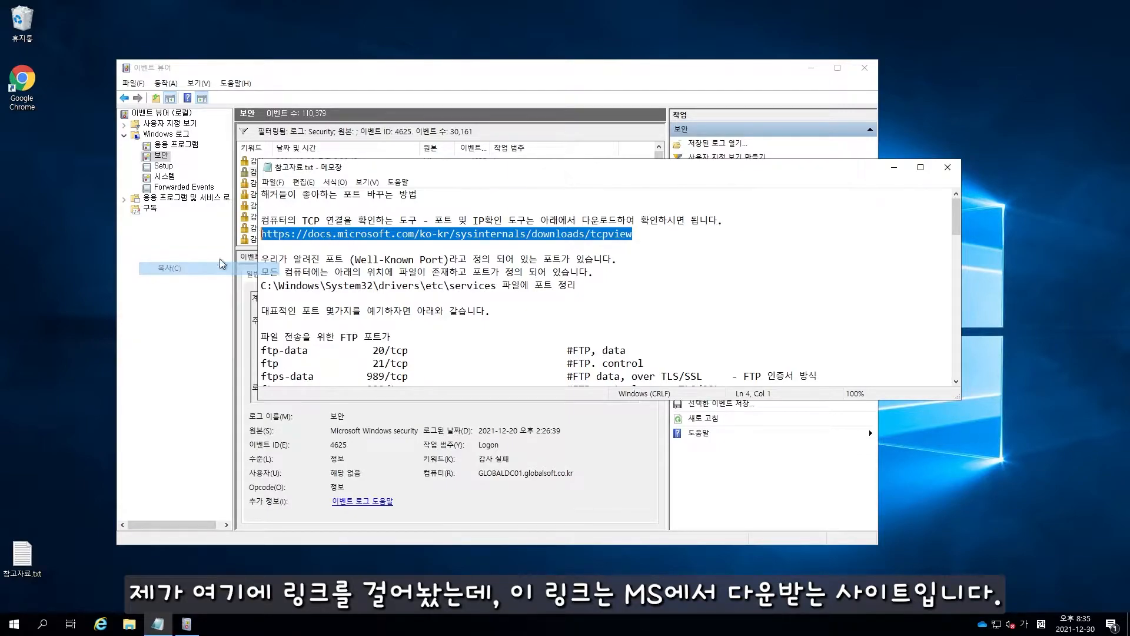
Step: Switch to Internet Explorer and open the copied TCPView download address
left_click(100, 623)
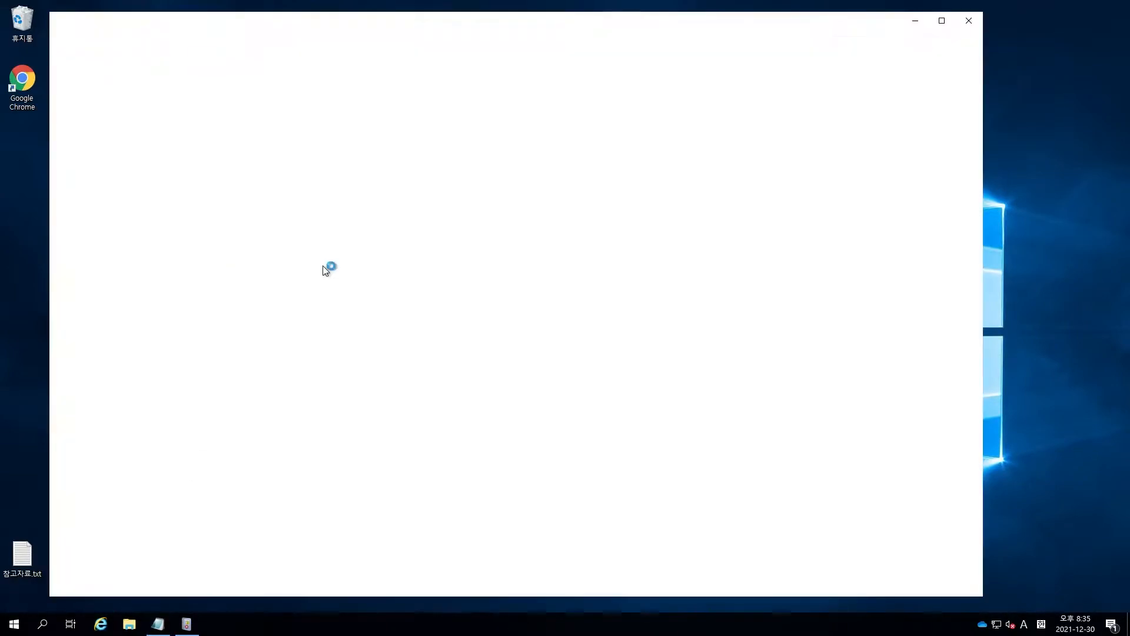
left_click(174, 36)
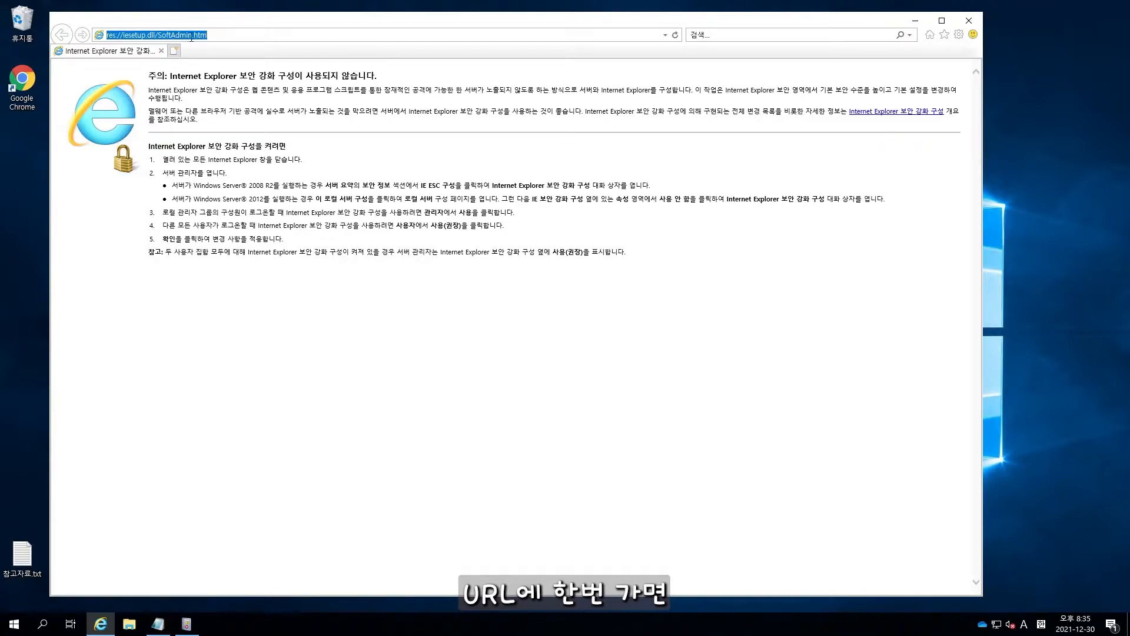
key("ctrl+v")
key("Return")
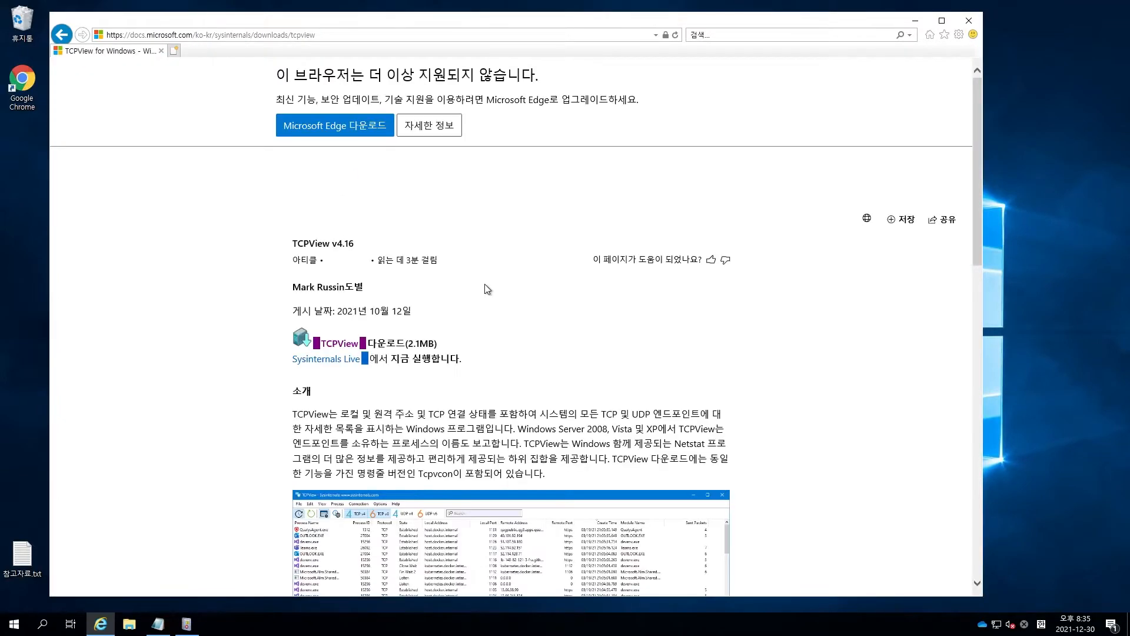
Step: Download and open TCPView.zip, and run tcpview64.exe directly from the archive without extracting it
left_click(346, 347)
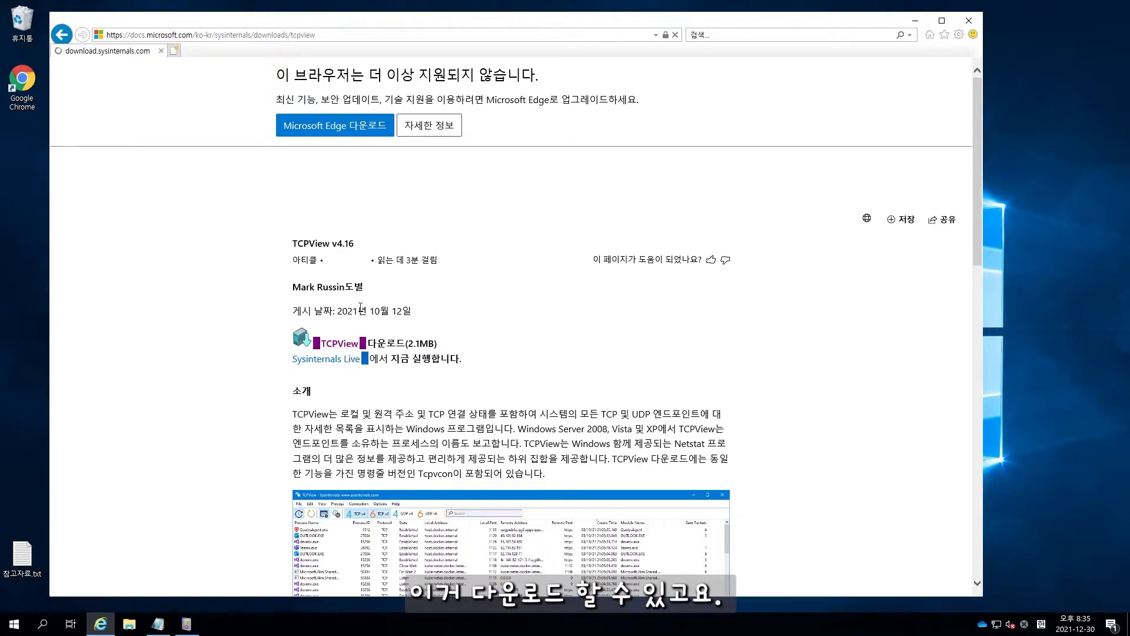
left_click(129, 624)
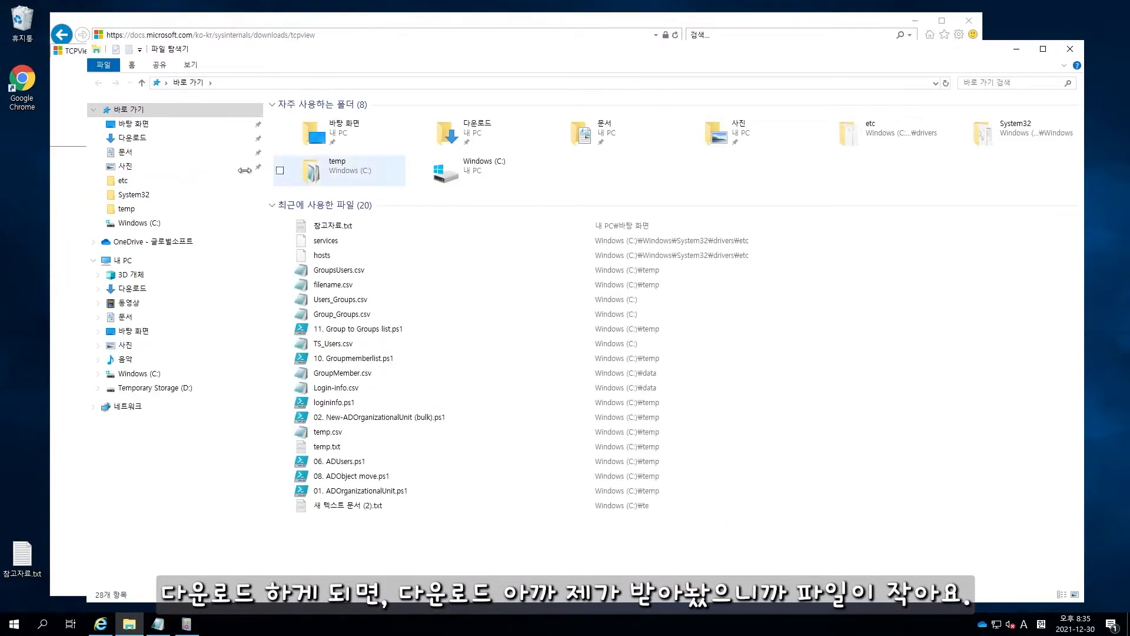
left_click(471, 279)
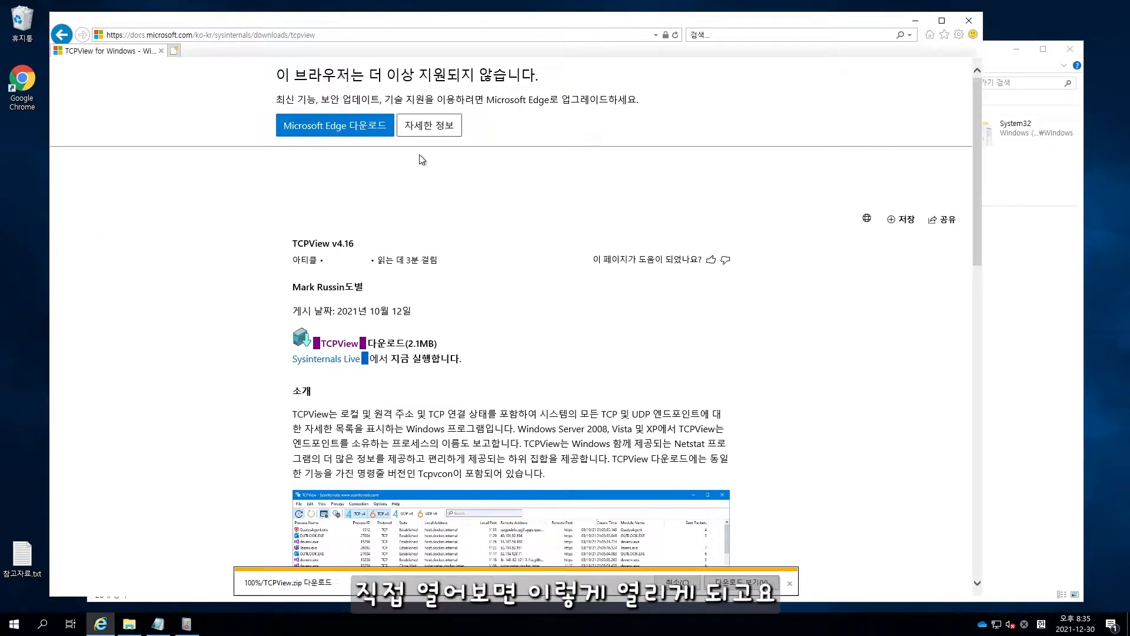
left_click(736, 585)
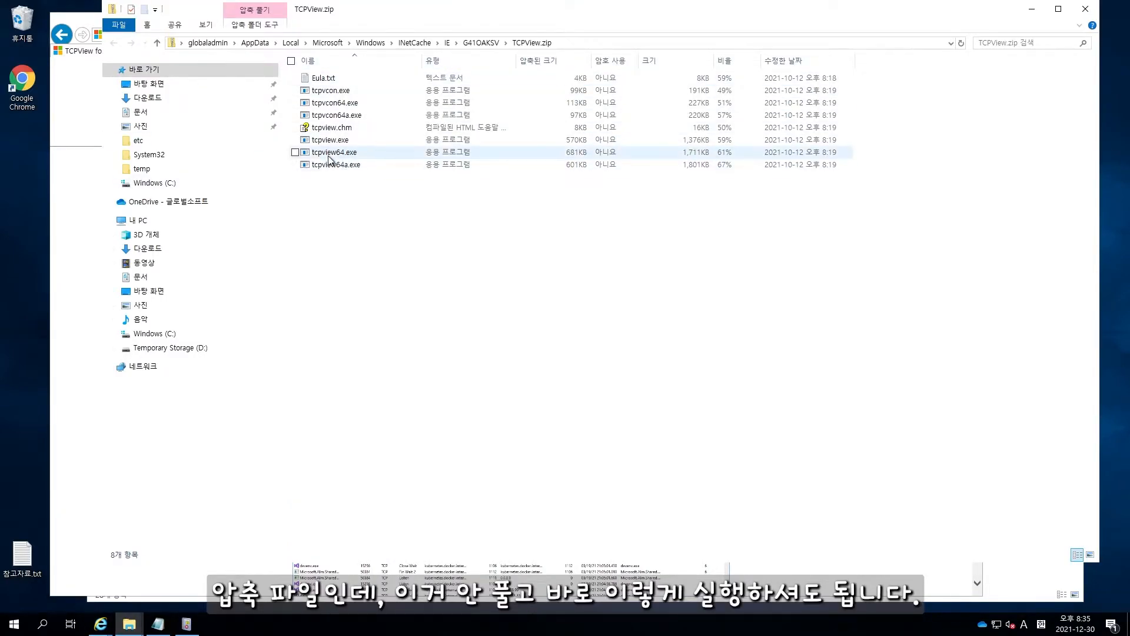
double_click(343, 153)
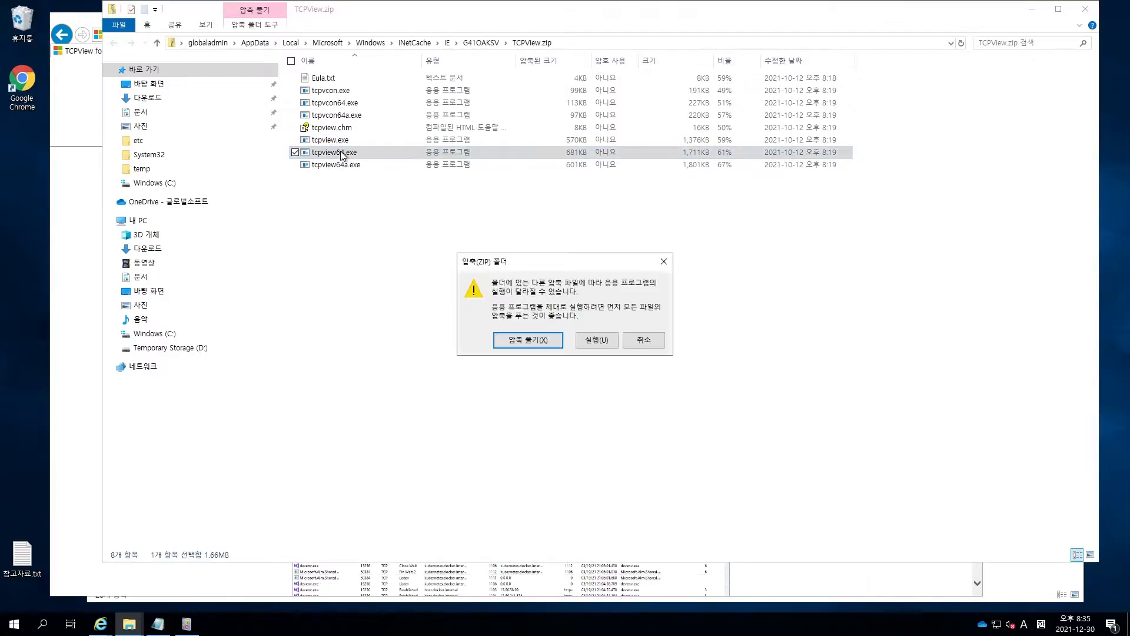
left_click(591, 343)
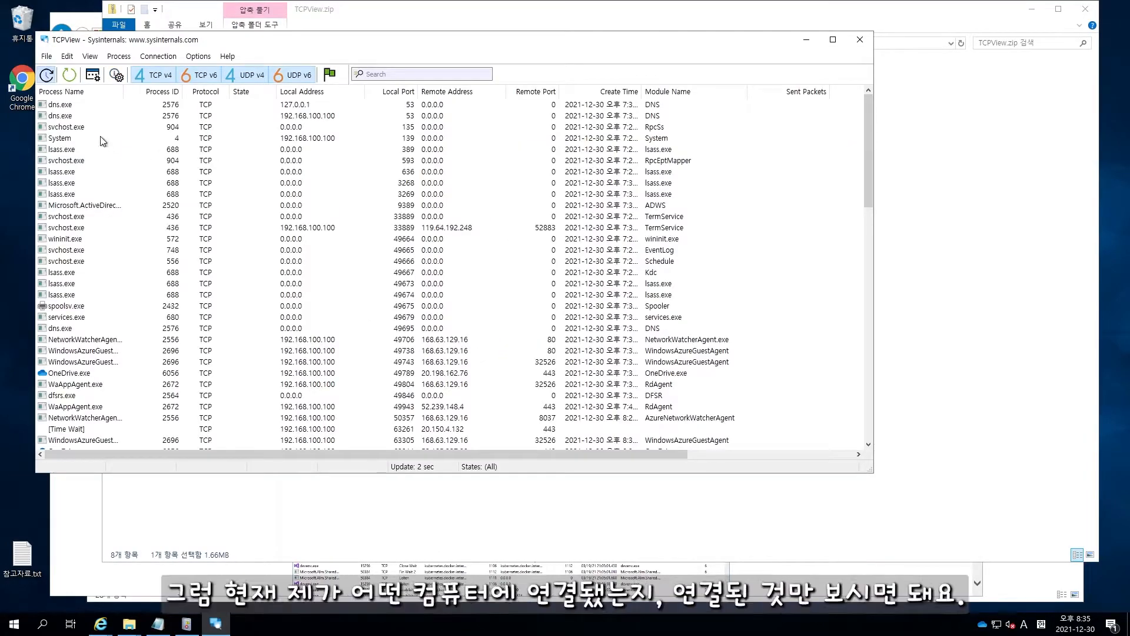
Step: Examine which processes have established connections, including the svchost.exe TermService connection on local port 33889
left_click(115, 127)
left_click(146, 181)
left_click(187, 230)
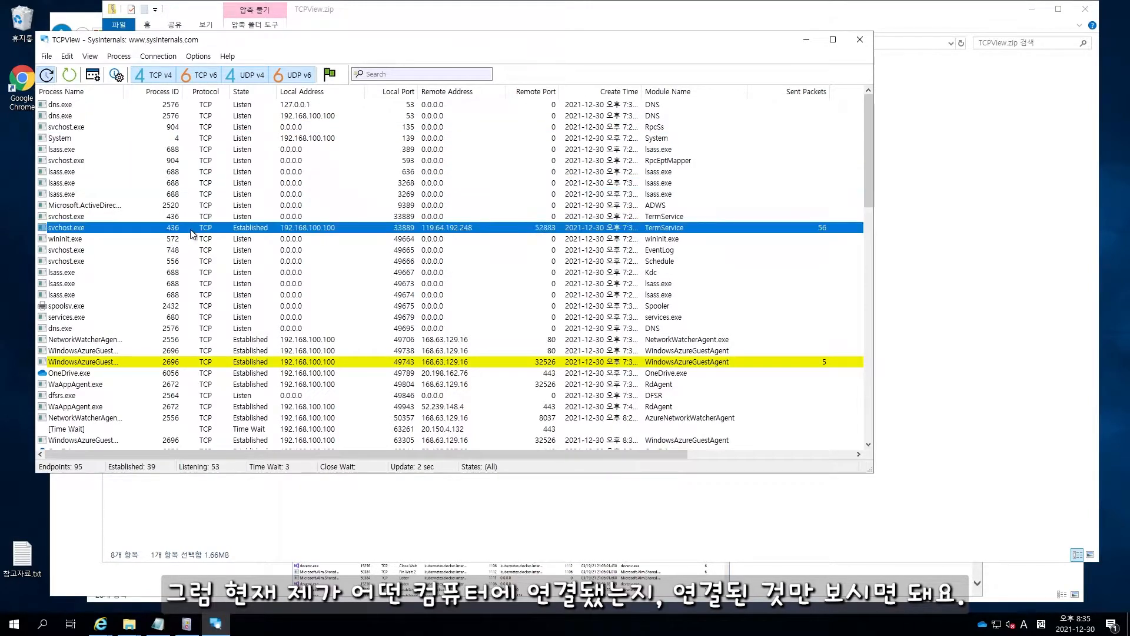
left_click(251, 340)
left_click(250, 353)
left_click(249, 373)
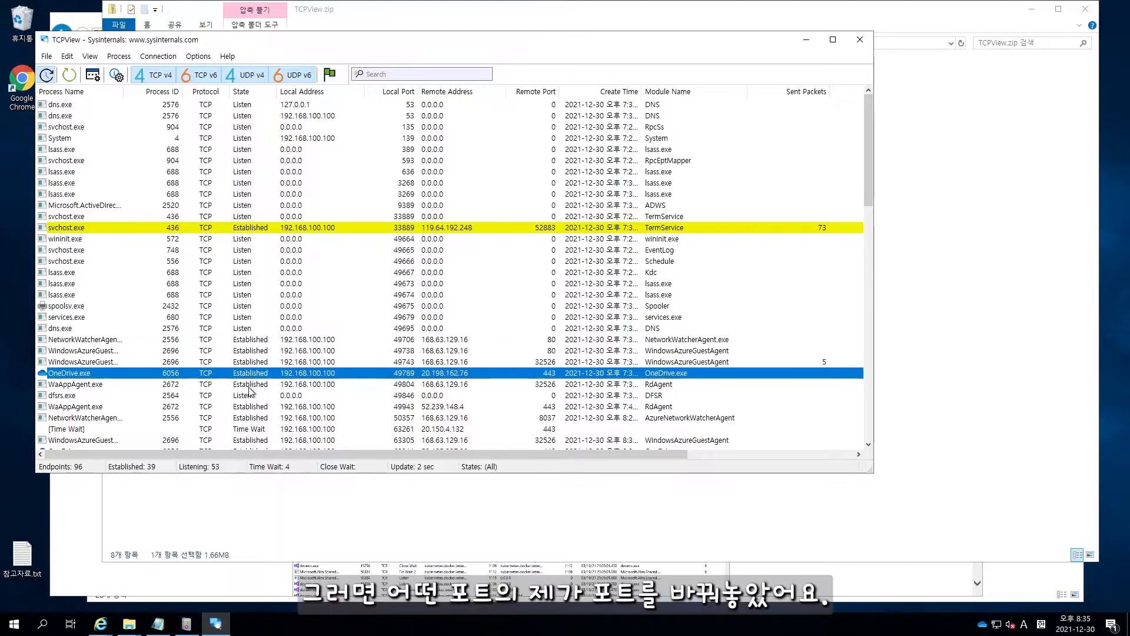
left_click(249, 384)
left_click(405, 231)
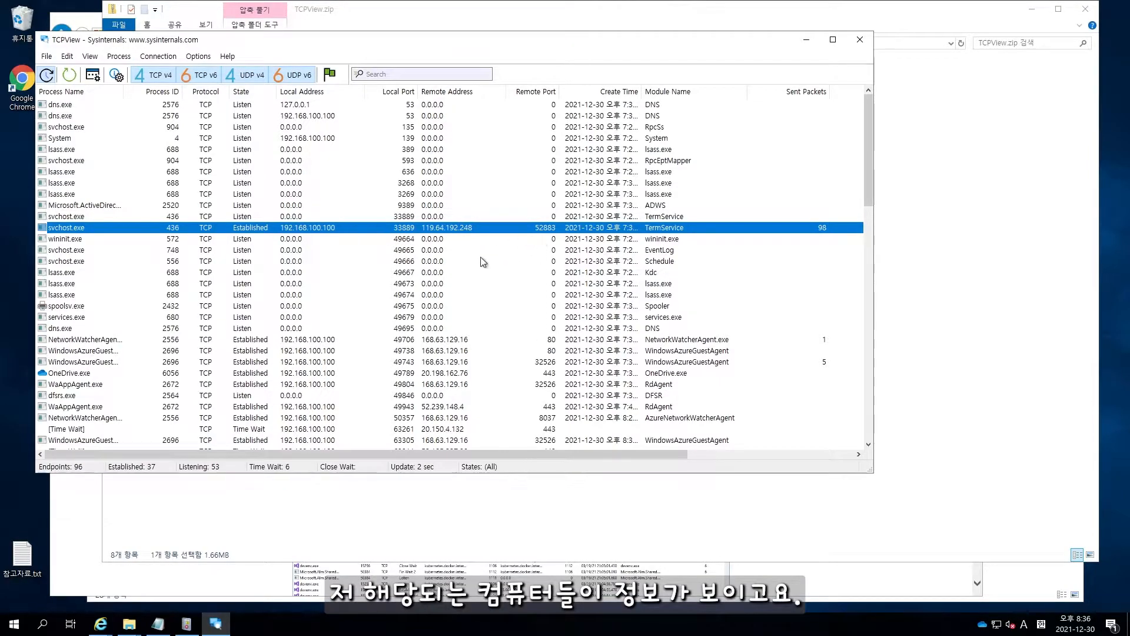
Step: Check the remote ports of the established NetworkWatcherAgent, WindowsAzureGuestAgent, OneDrive.exe and WaAppAgent.exe connections
left_click(540, 341)
left_click(538, 350)
left_click(537, 366)
left_click(539, 375)
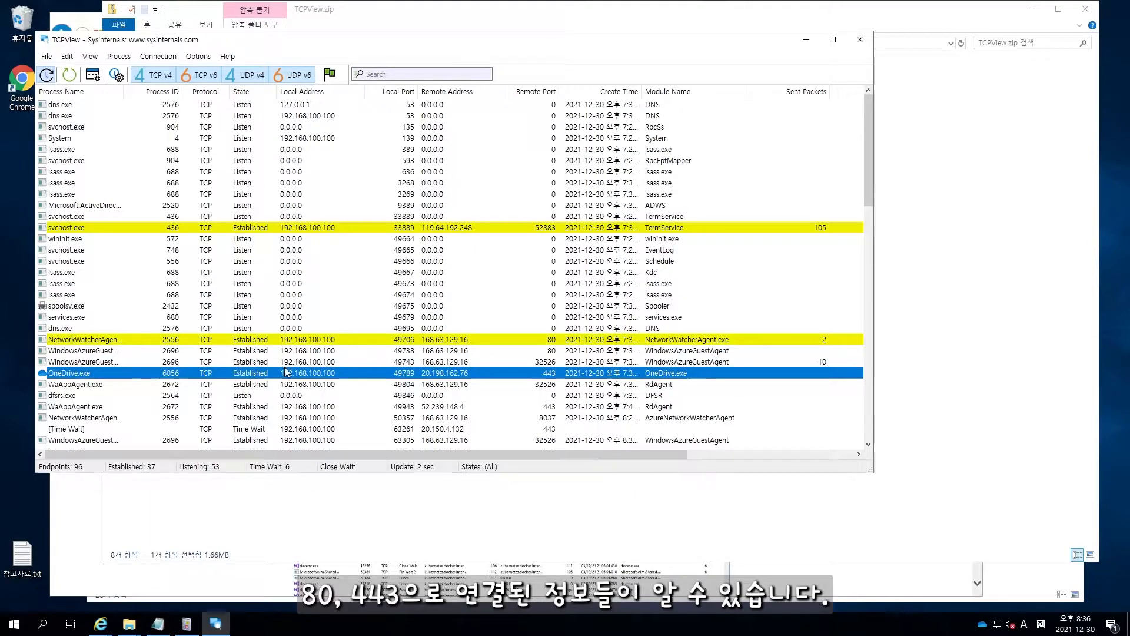
left_click(258, 385)
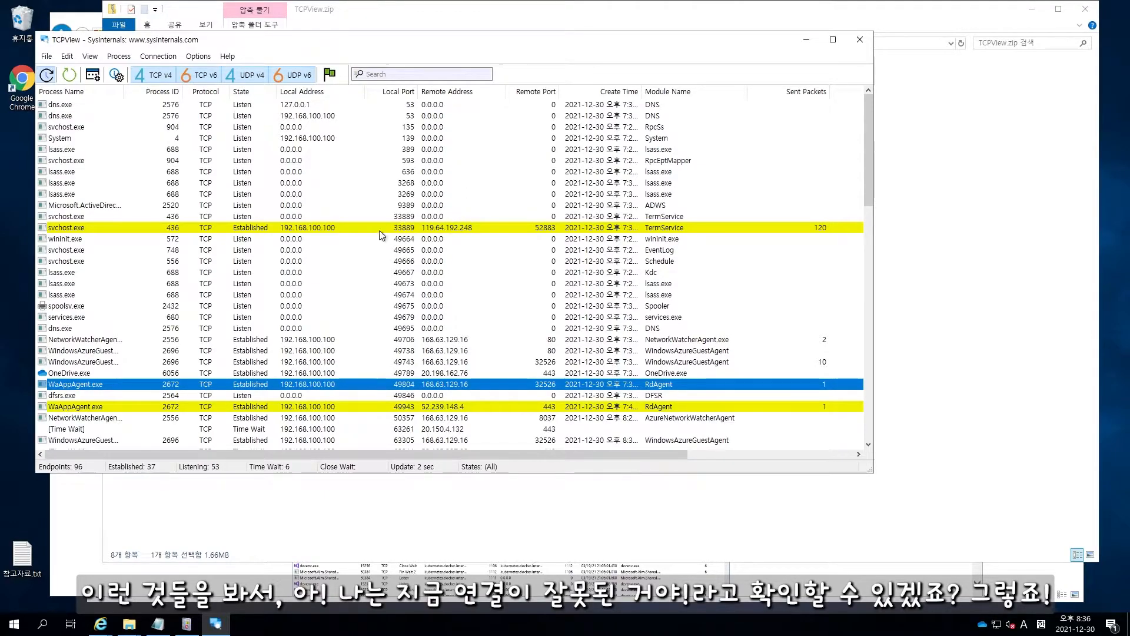
Step: Compare the listening processes such as dns.exe and lsass.exe with the processes whose connections are established
left_click(238, 117)
left_click(239, 150)
left_click(240, 194)
left_click(241, 250)
left_click(242, 273)
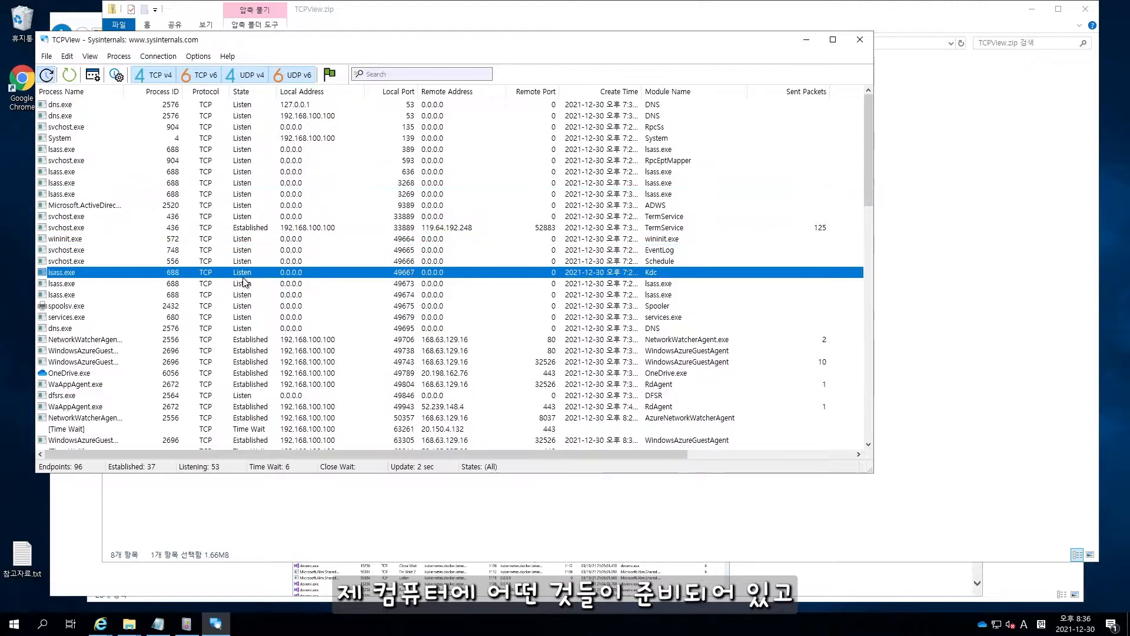
left_click(257, 227)
left_click(242, 342)
left_click(252, 362)
left_click(253, 384)
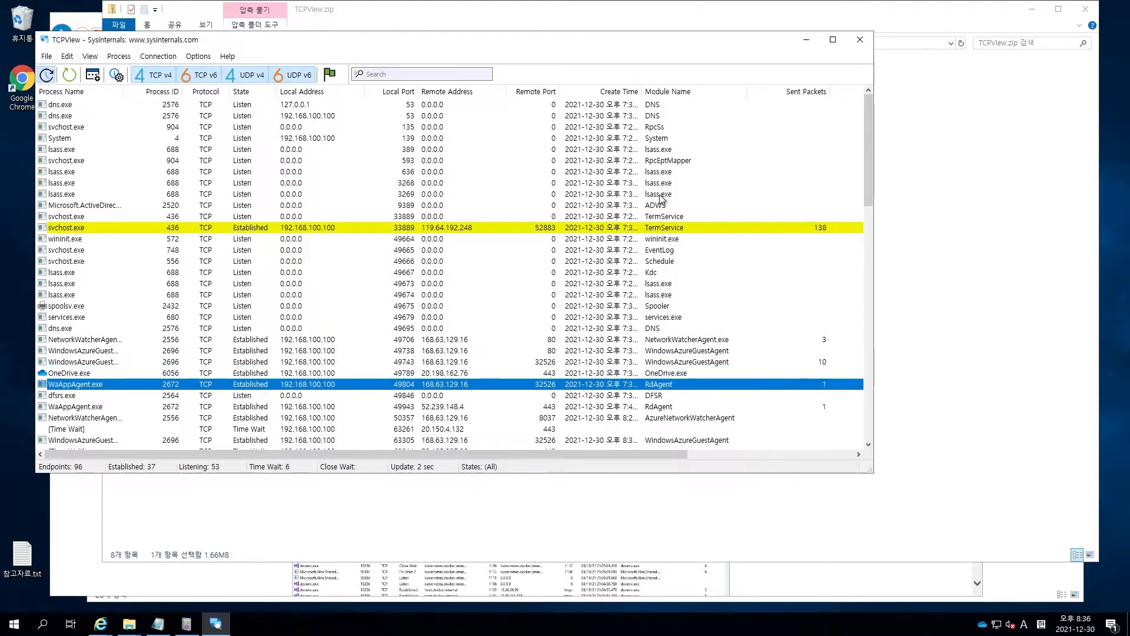
Step: Close TCPView, the TCPView.zip folder, the download list and Internet Explorer
left_click(859, 40)
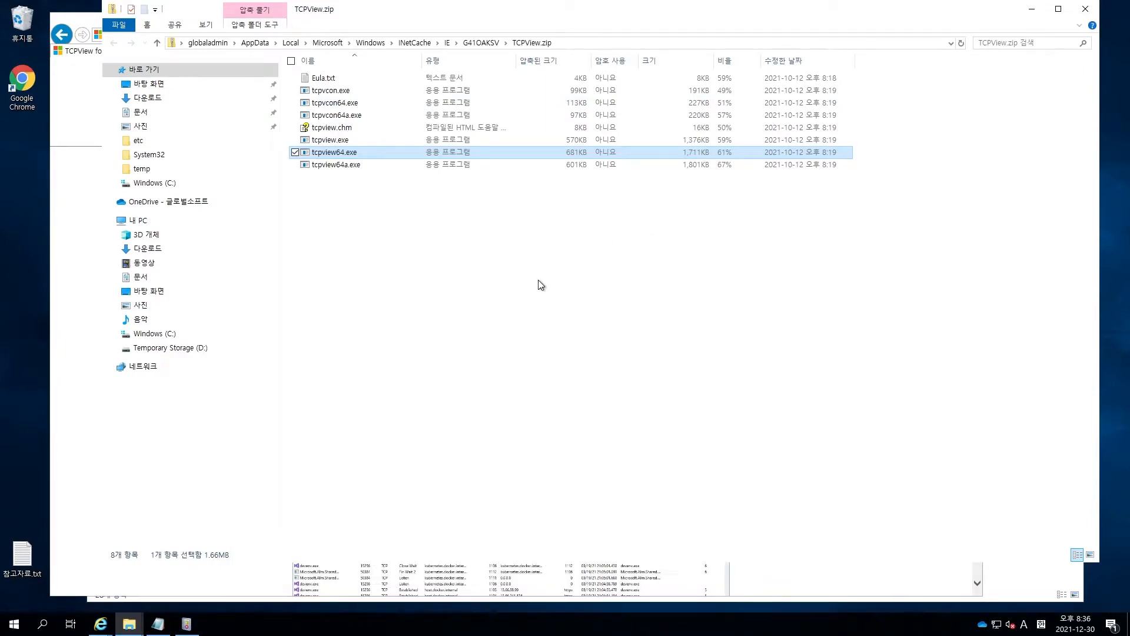
left_click(487, 285)
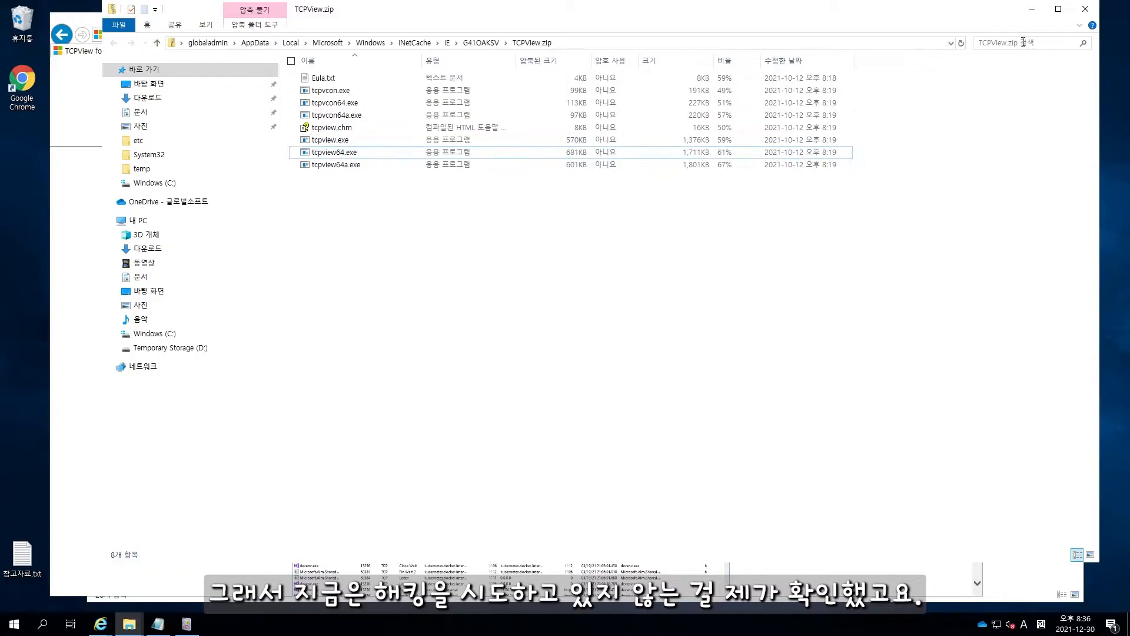
left_click(1086, 9)
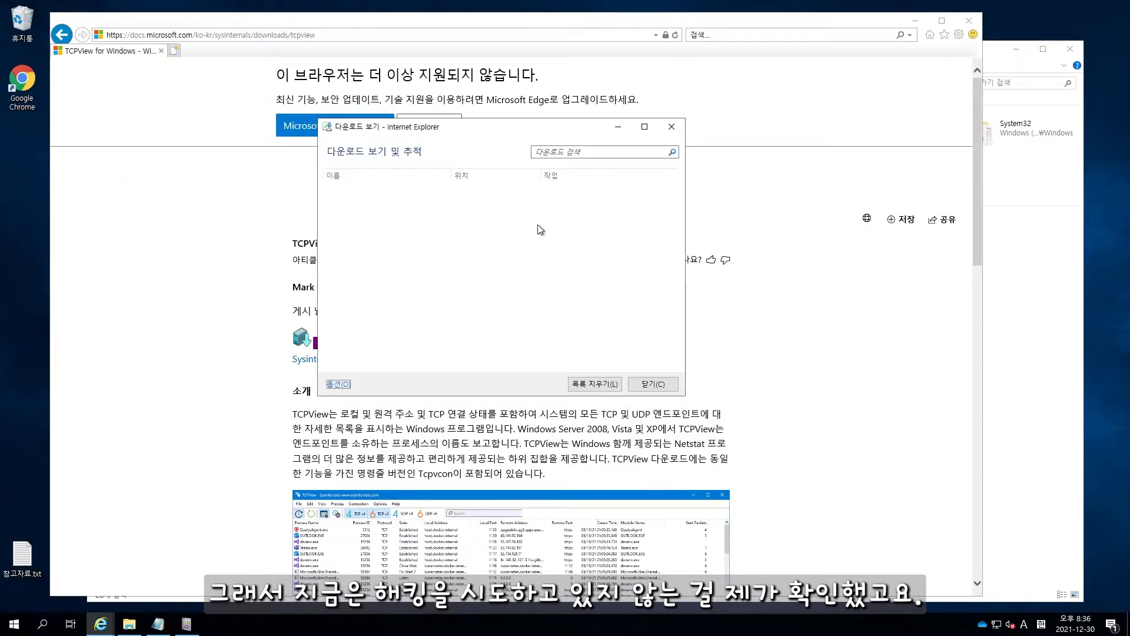
left_click(674, 125)
left_click(968, 20)
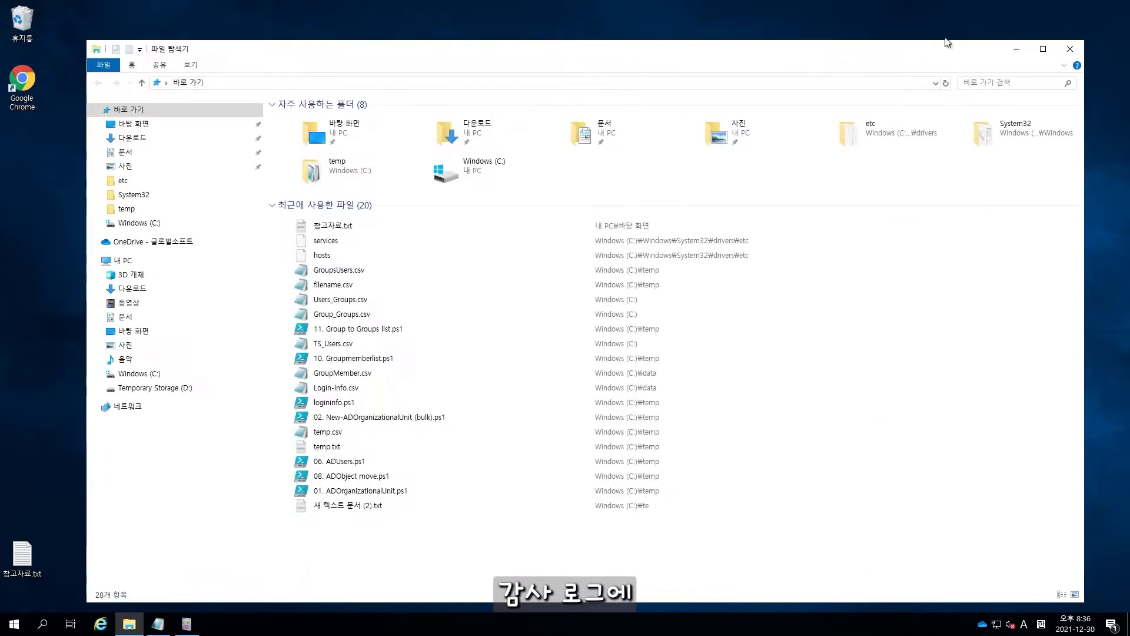
Step: Try to launch the Resultant Set of Policy console by running rsop
right_click(15, 624)
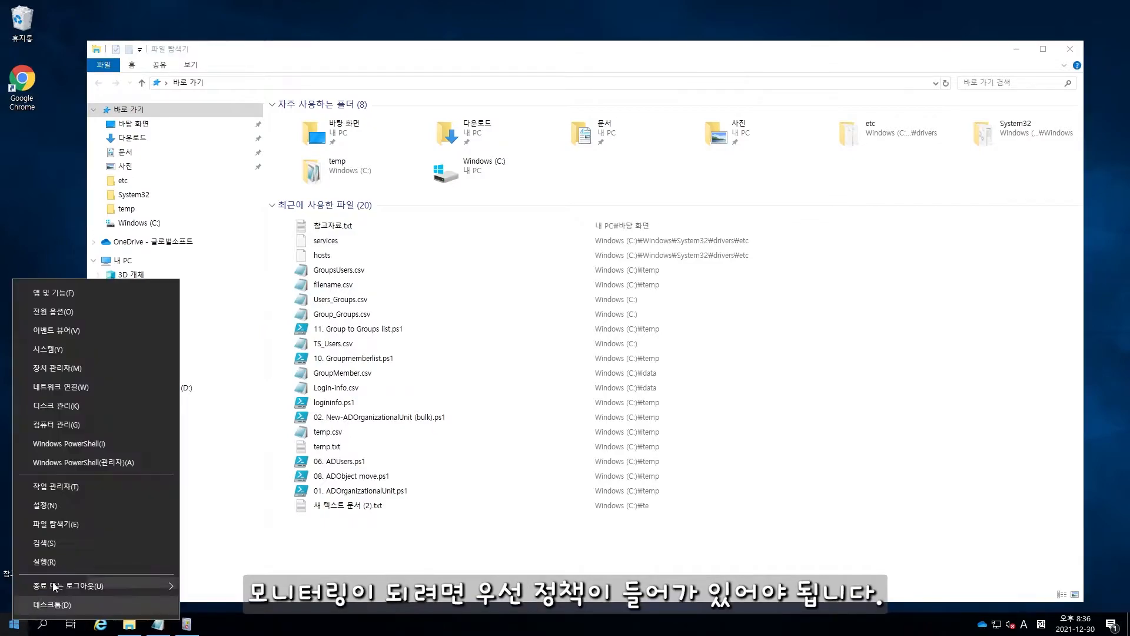
left_click(58, 571)
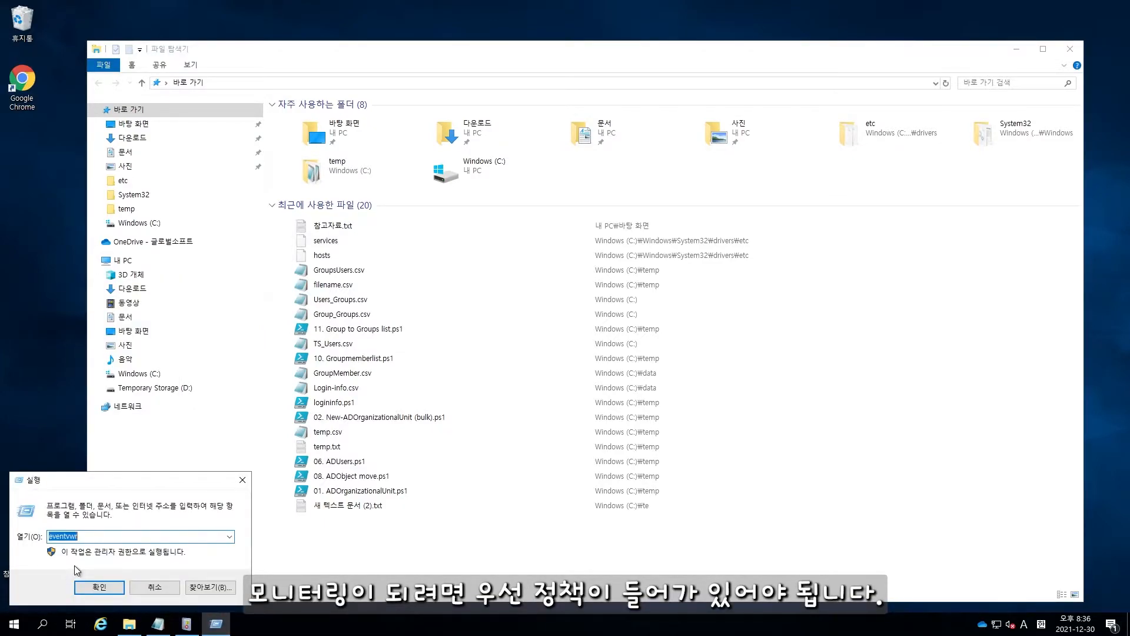
type("rsop")
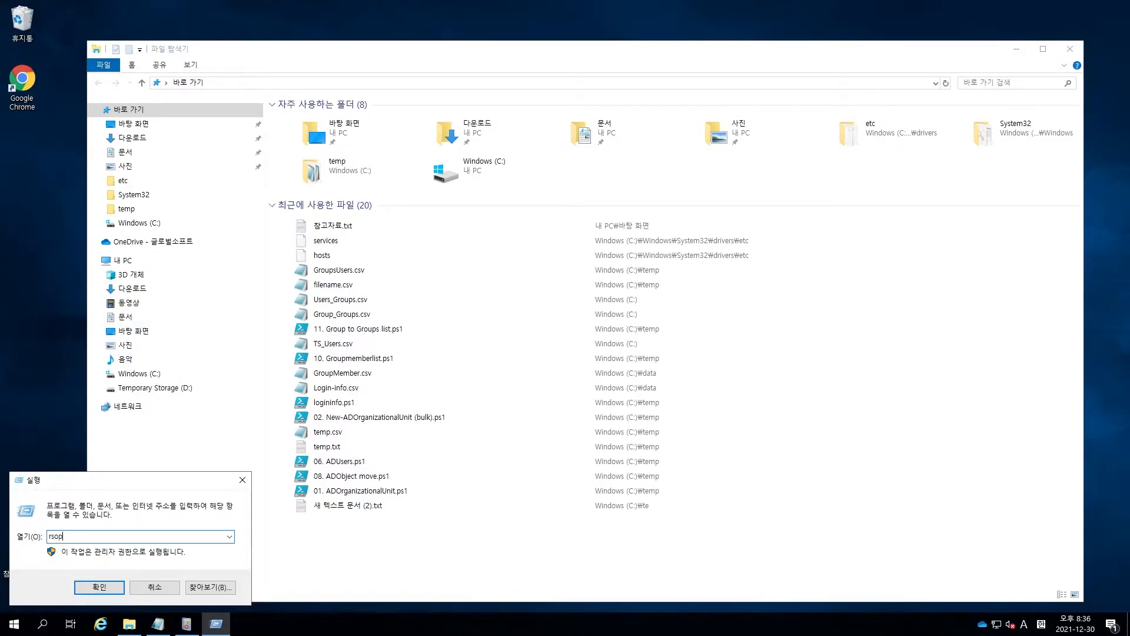
key("Return")
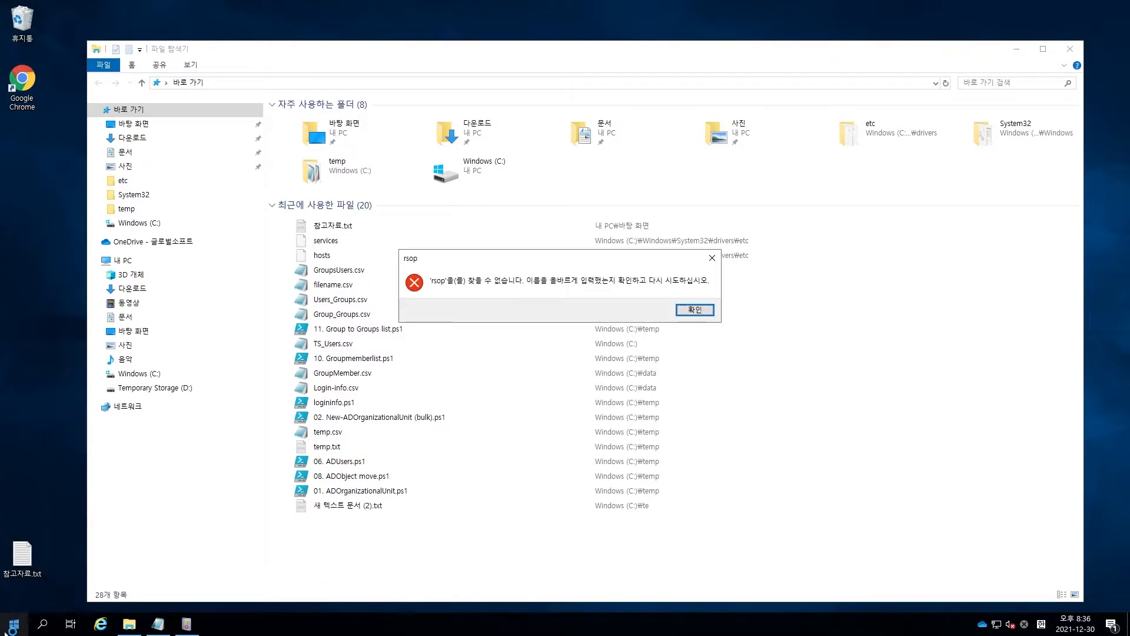
Step: Run cmd to open a Command Prompt
right_click(14, 623)
left_click(71, 563)
type("cmd")
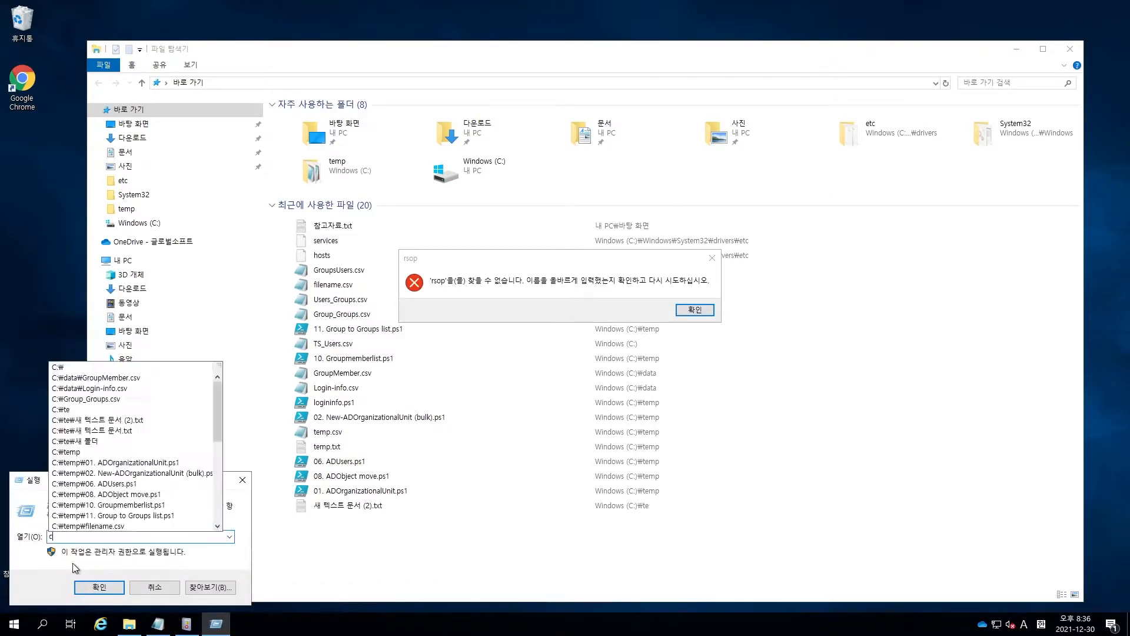
key("Return")
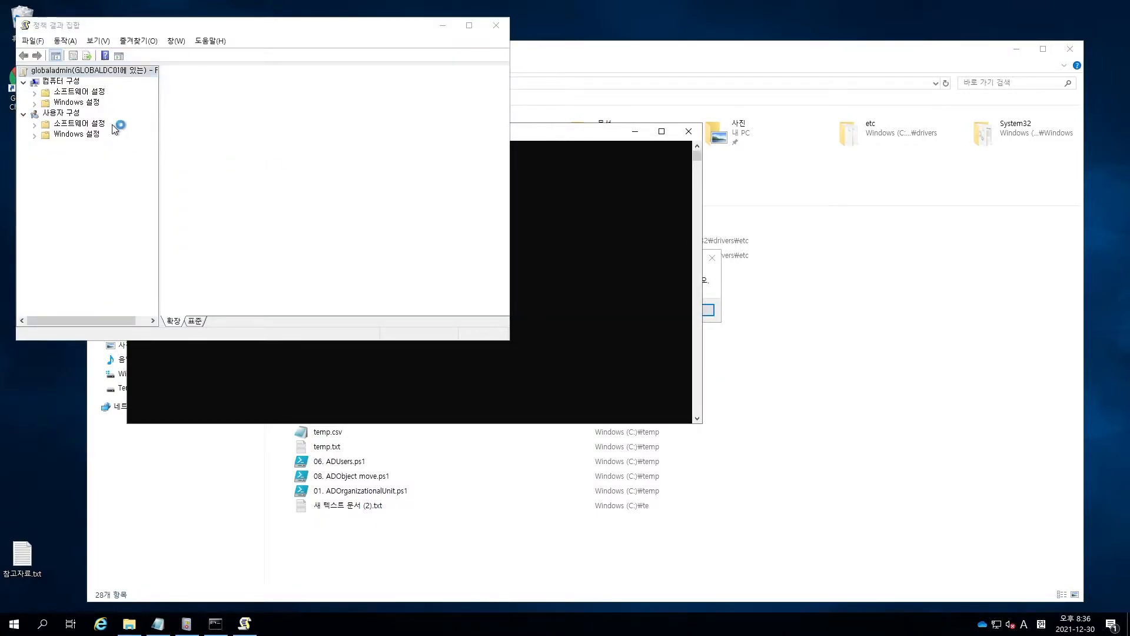
Step: Expand 로컬 정책 under the computer configuration's Windows security settings in the policy result set and enlarge the window
left_click(89, 93)
double_click(77, 102)
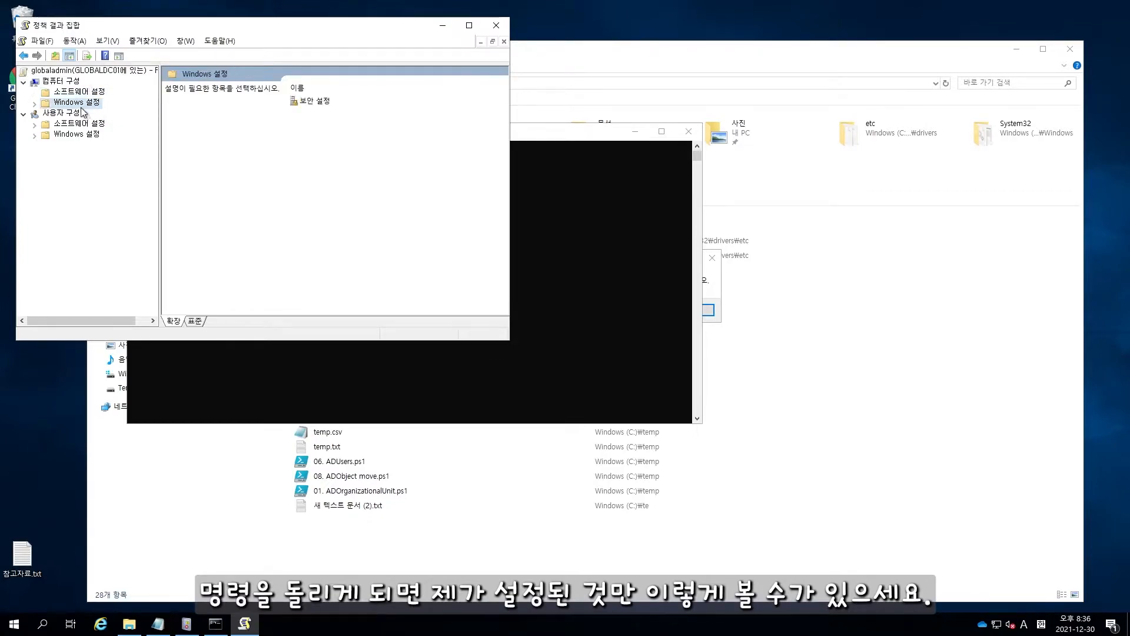
double_click(80, 113)
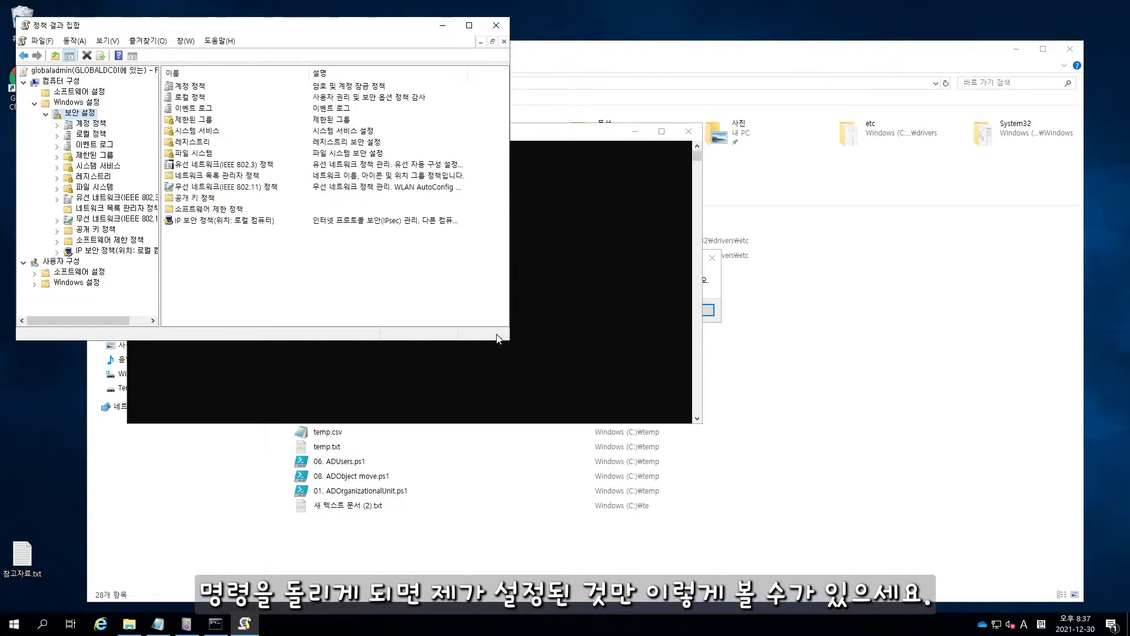
left_click_drag(505, 343, 697, 427)
double_click(98, 134)
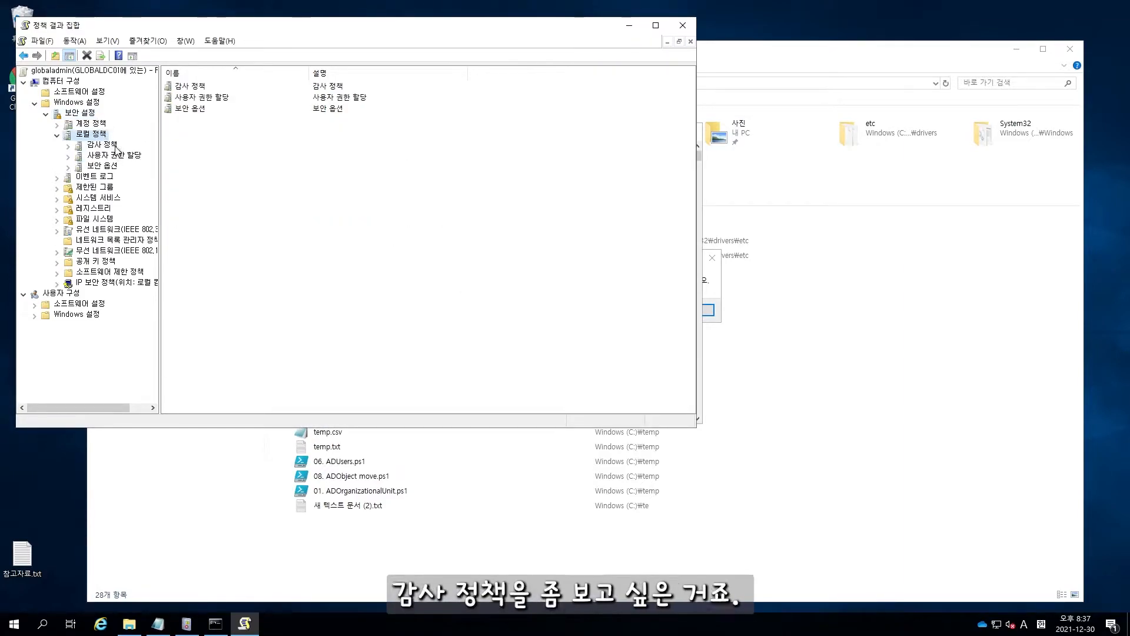
Step: Show the 감사 정책 settings, select 계정 로그온 이벤트 감사 and widen the 원본 GPO column to show the full policy names
left_click(102, 144)
left_click(371, 108)
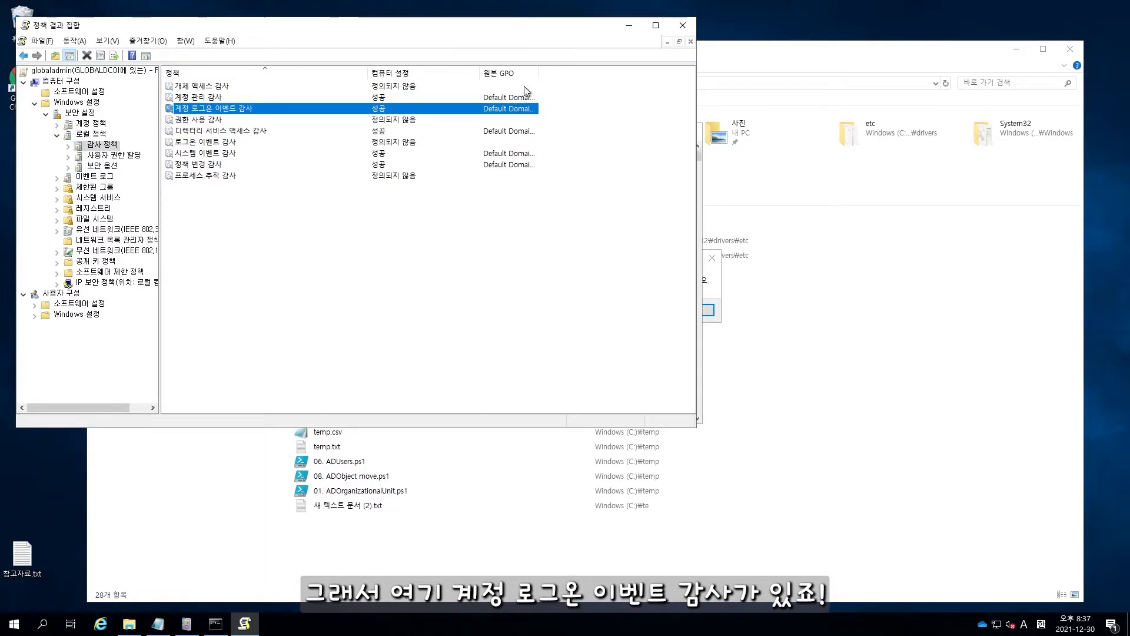
left_click_drag(568, 76, 631, 86)
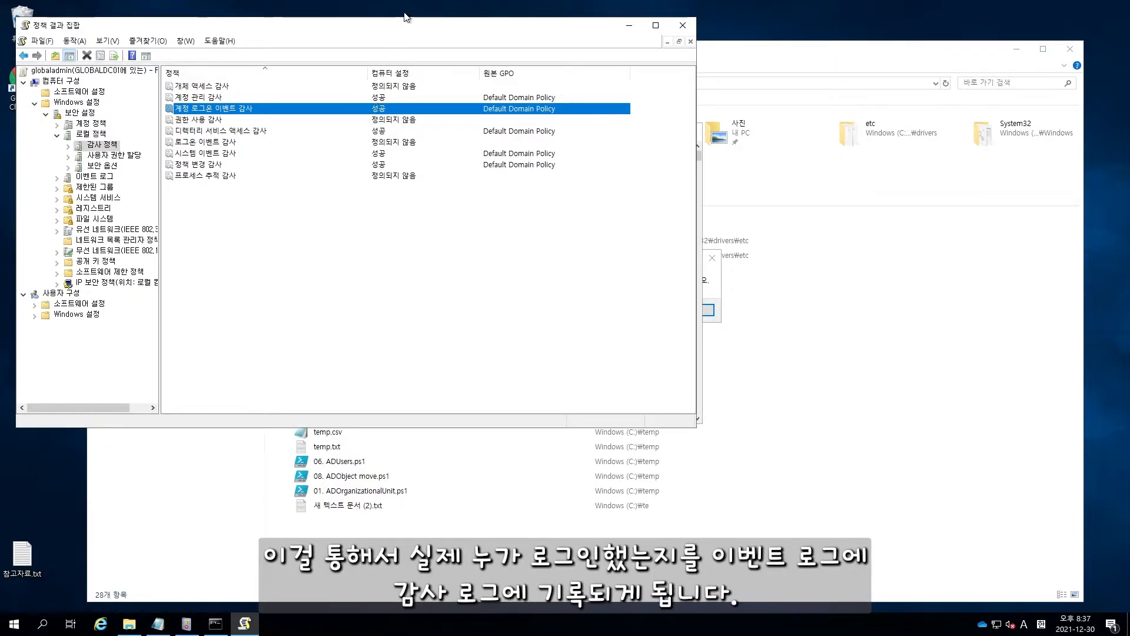
Step: Arrange the Event Viewer and the policy result set side by side, and close the policy result set
left_click_drag(406, 24, 787, 88)
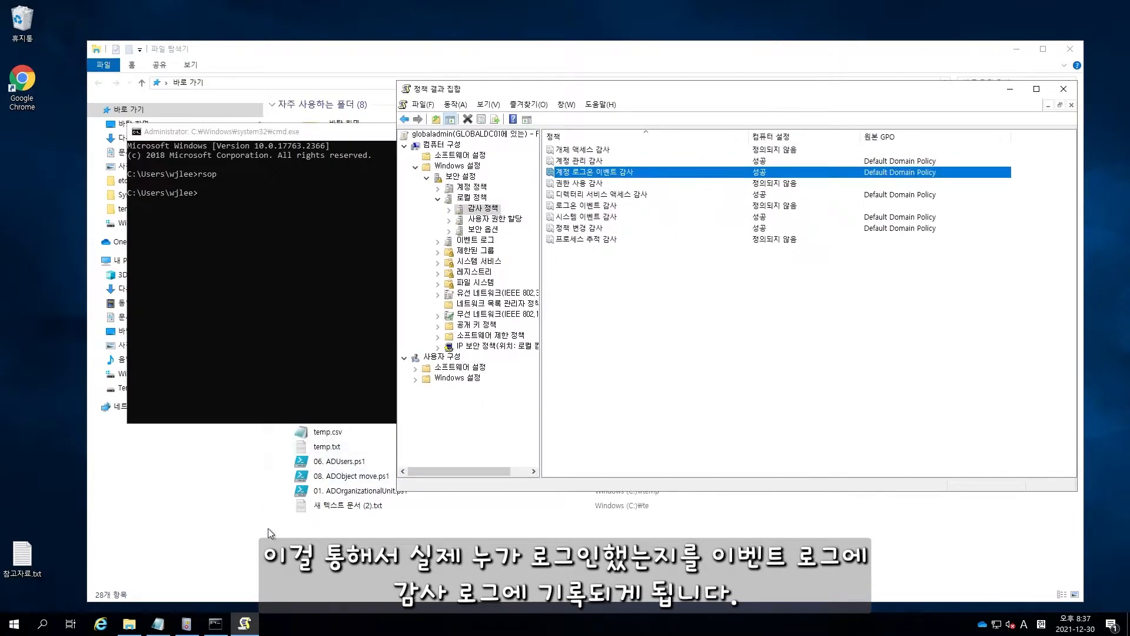
left_click(186, 623)
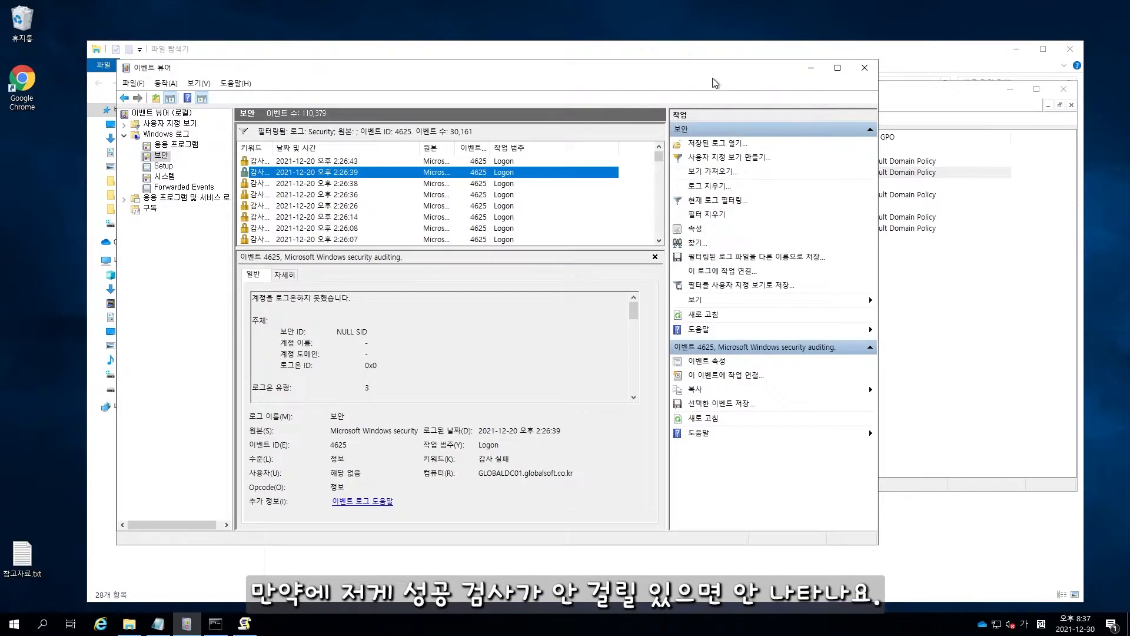
left_click_drag(629, 68, 561, 121)
left_click(969, 297)
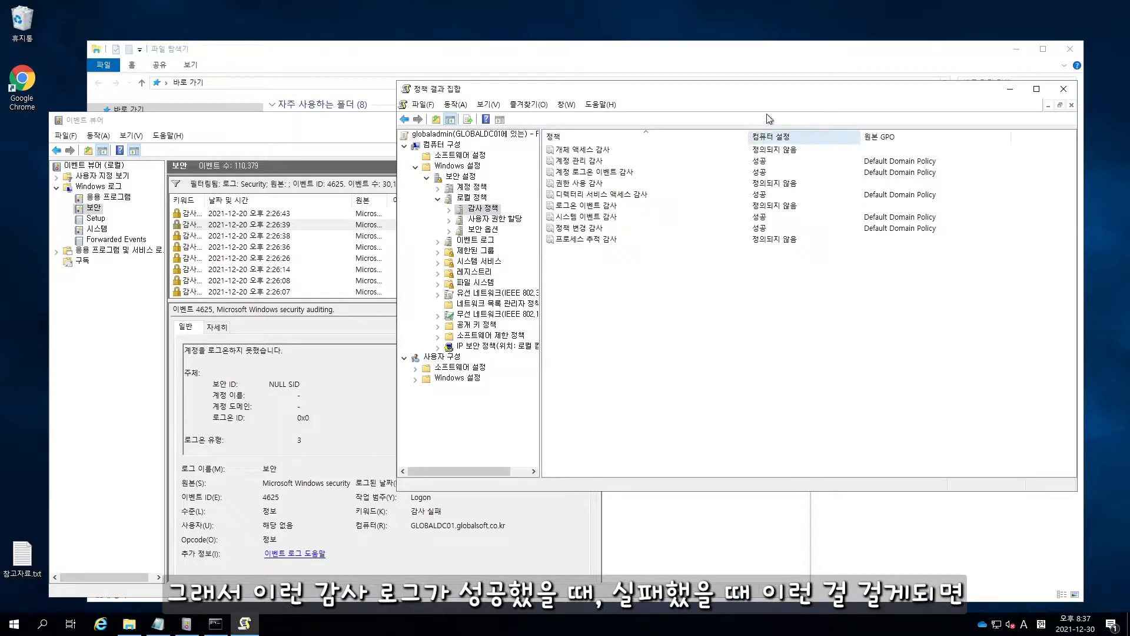
left_click(1063, 88)
Step: Examine the failed logon event 4625 logged at 2021-12-20 오후 2:26:38, reading its error, process and network information
left_click(757, 318)
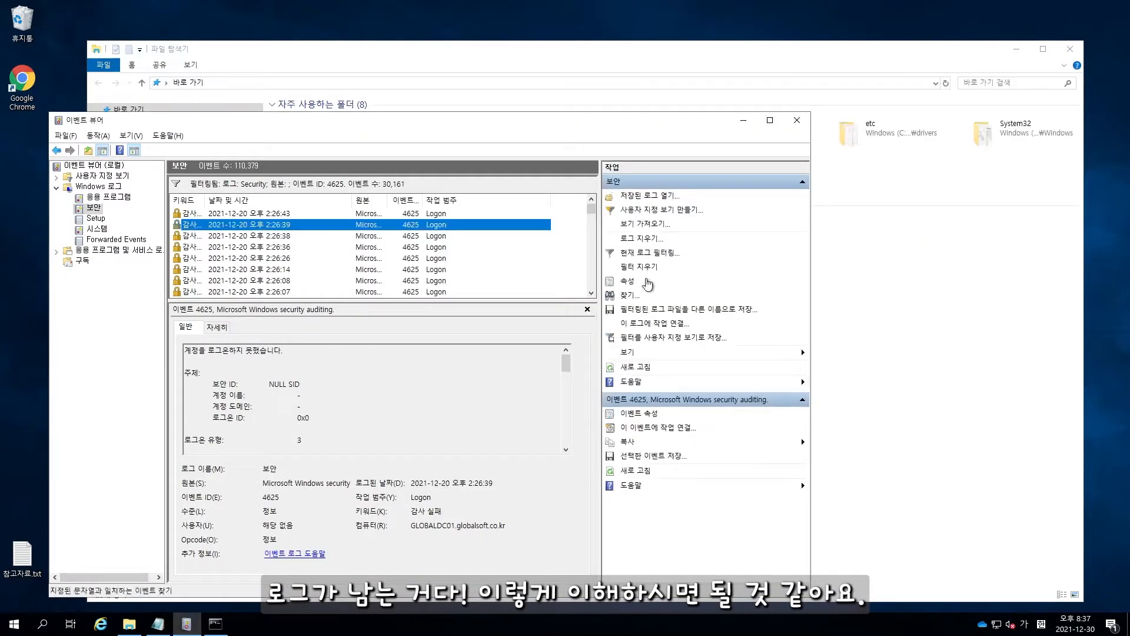
left_click(416, 248)
left_click(361, 238)
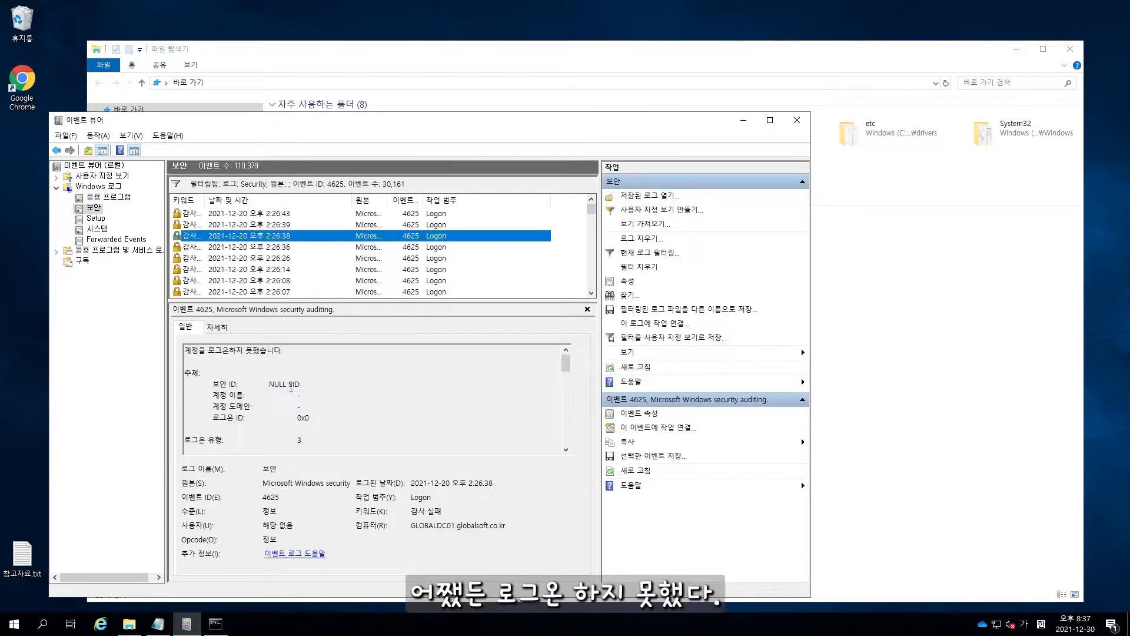
left_click(285, 392)
scroll(286, 391, "down", 5)
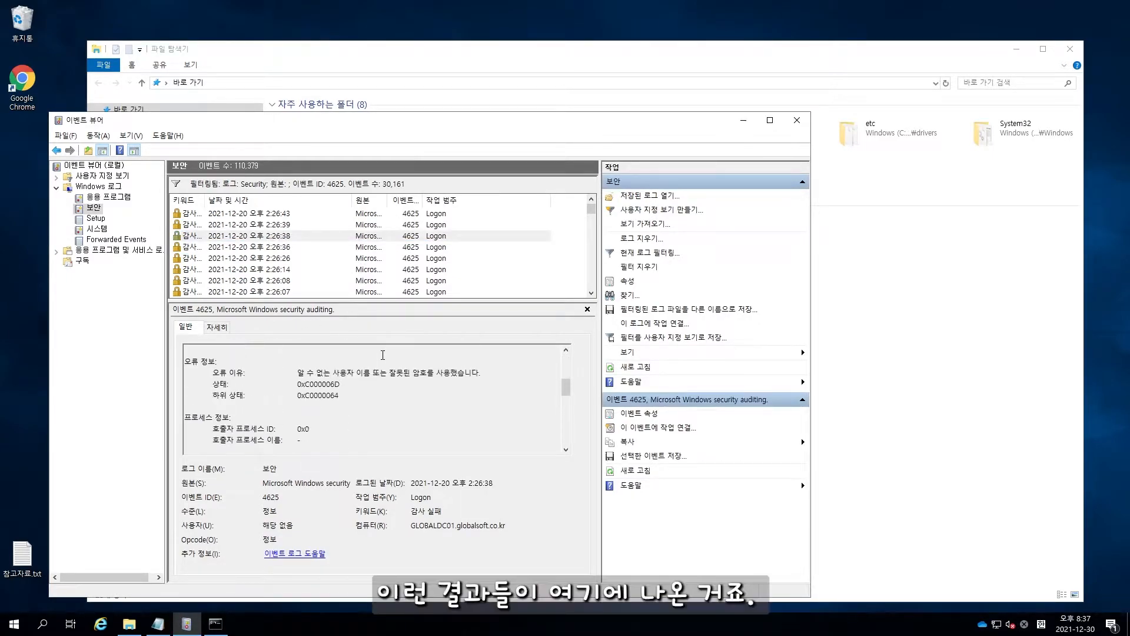
scroll(382, 355, "down", 5)
scroll(358, 357, "up", 2)
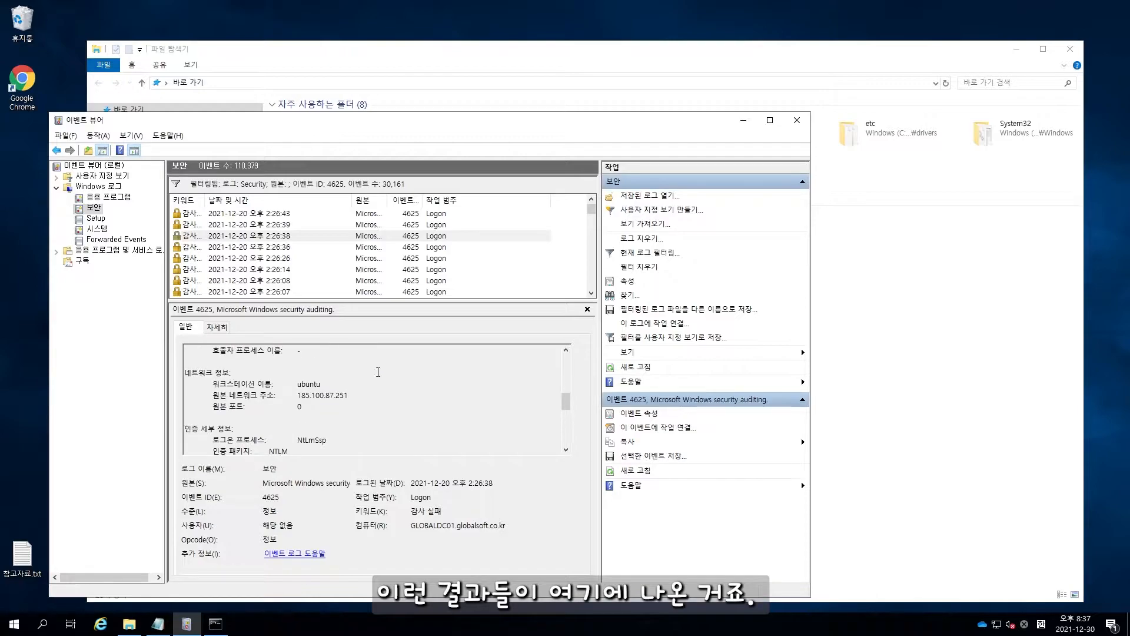
scroll(381, 373, "up", 1)
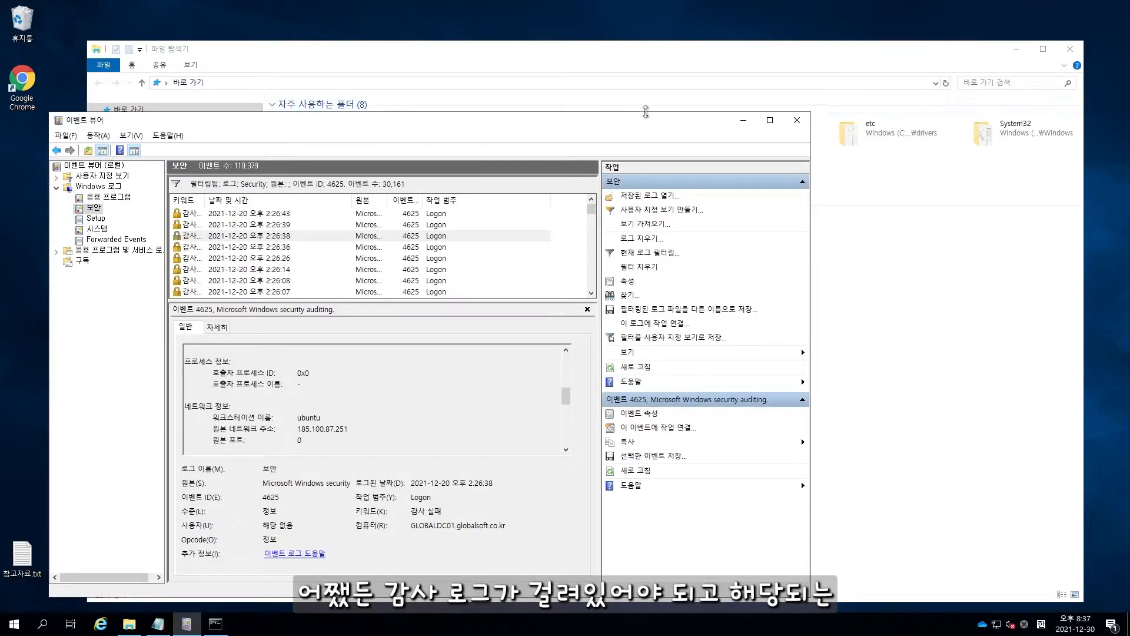
left_click(659, 73)
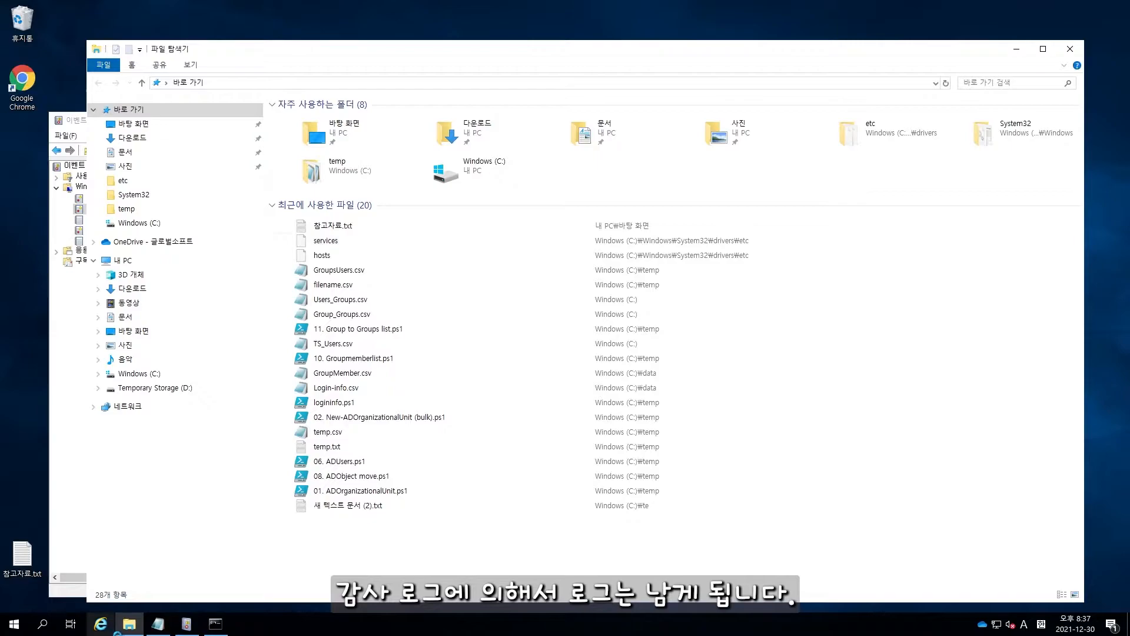
left_click(186, 624)
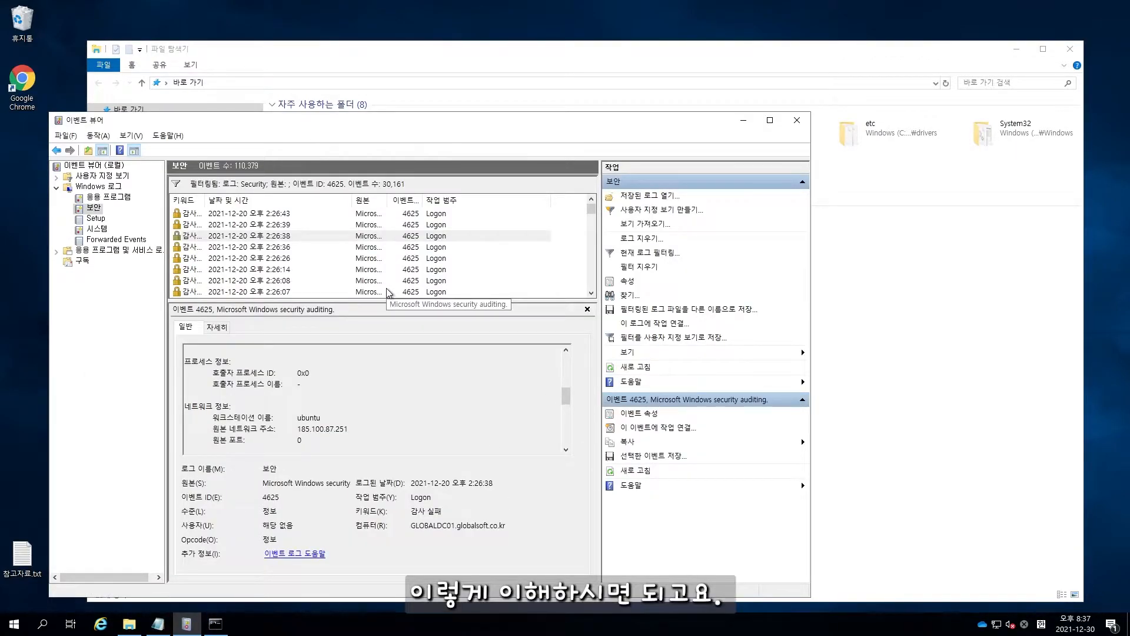
Step: Run gpedit.msc to open the Local Group Policy Editor
right_click(14, 624)
left_click(60, 572)
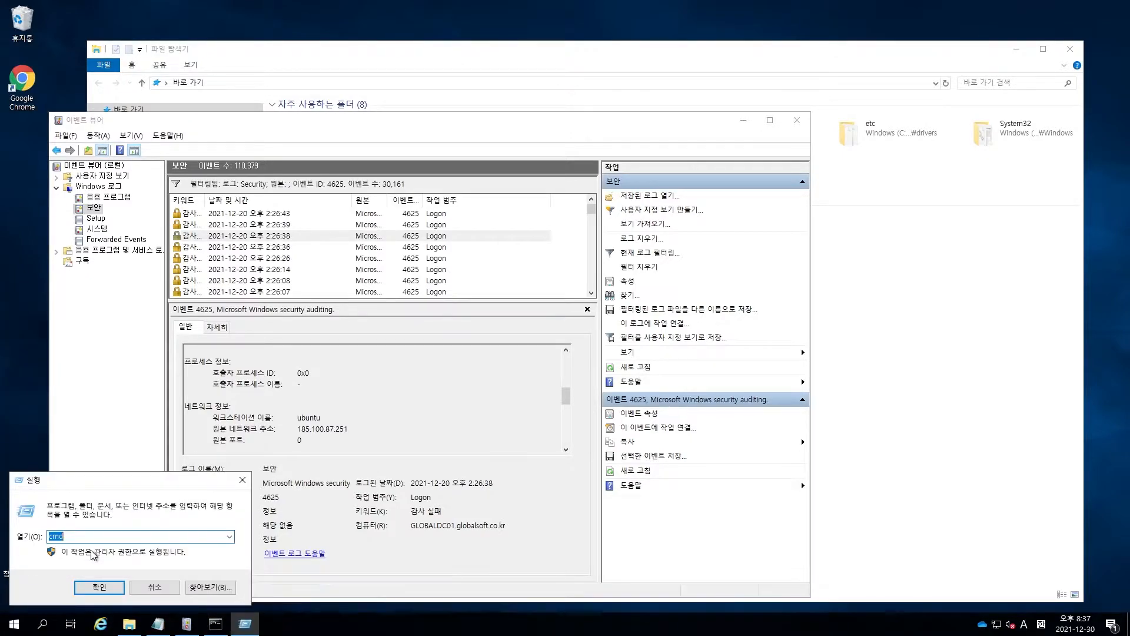
type("gpedit.msc")
key("Return")
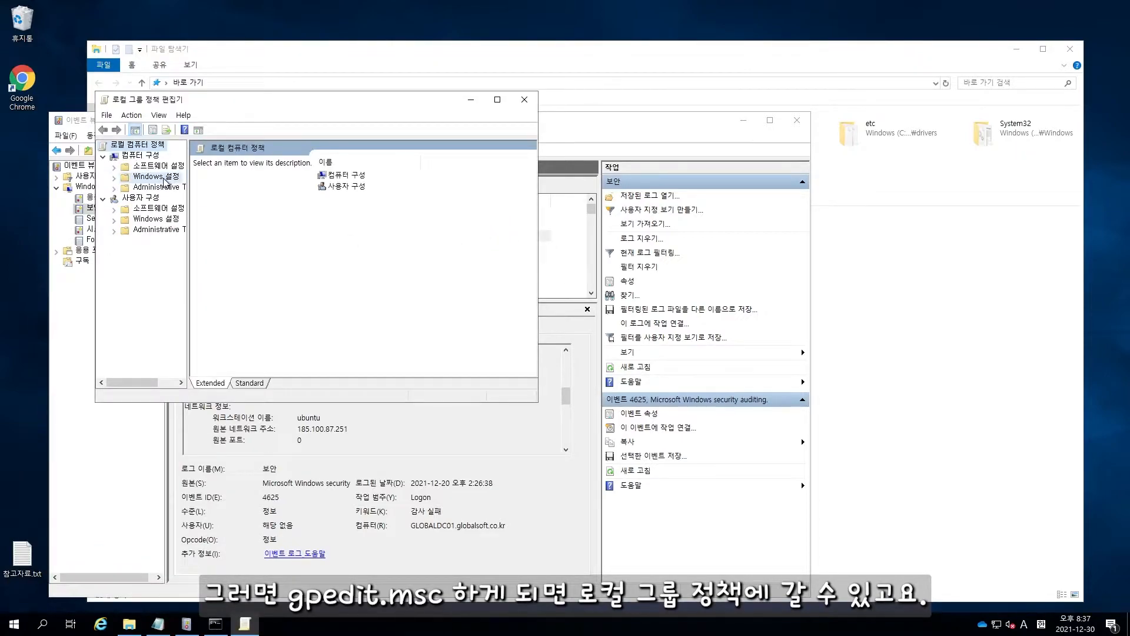
Step: Show the Audit Policy settings under Local Policies in the computer configuration's Security Settings, widening the window to reveal the Security Setting column
left_click(171, 176)
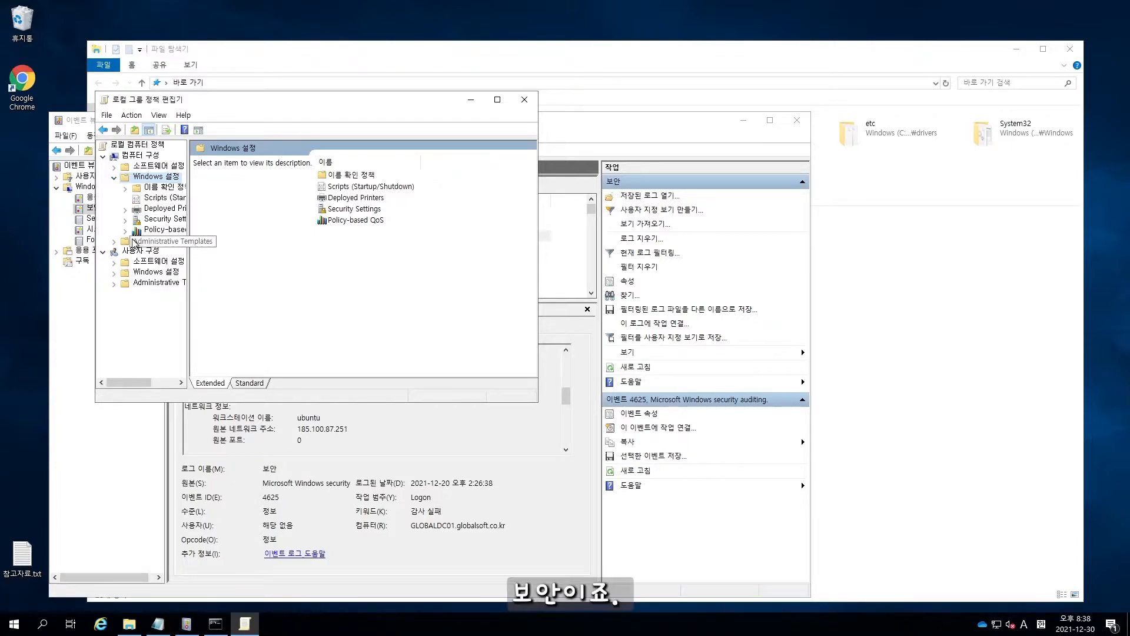
double_click(171, 219)
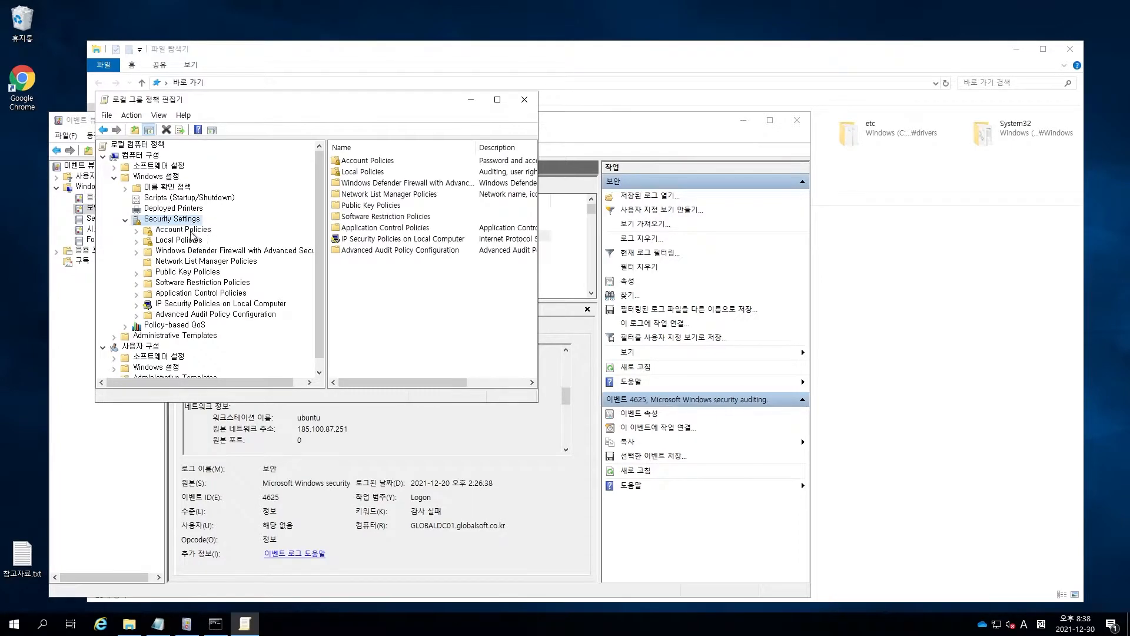
left_click(186, 239)
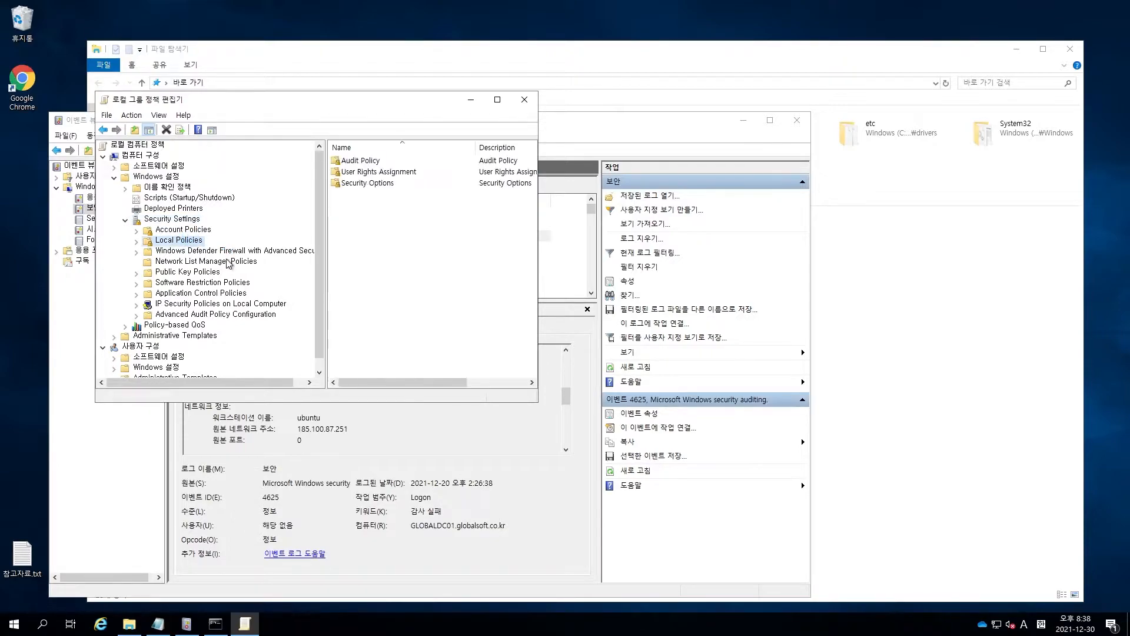
double_click(360, 160)
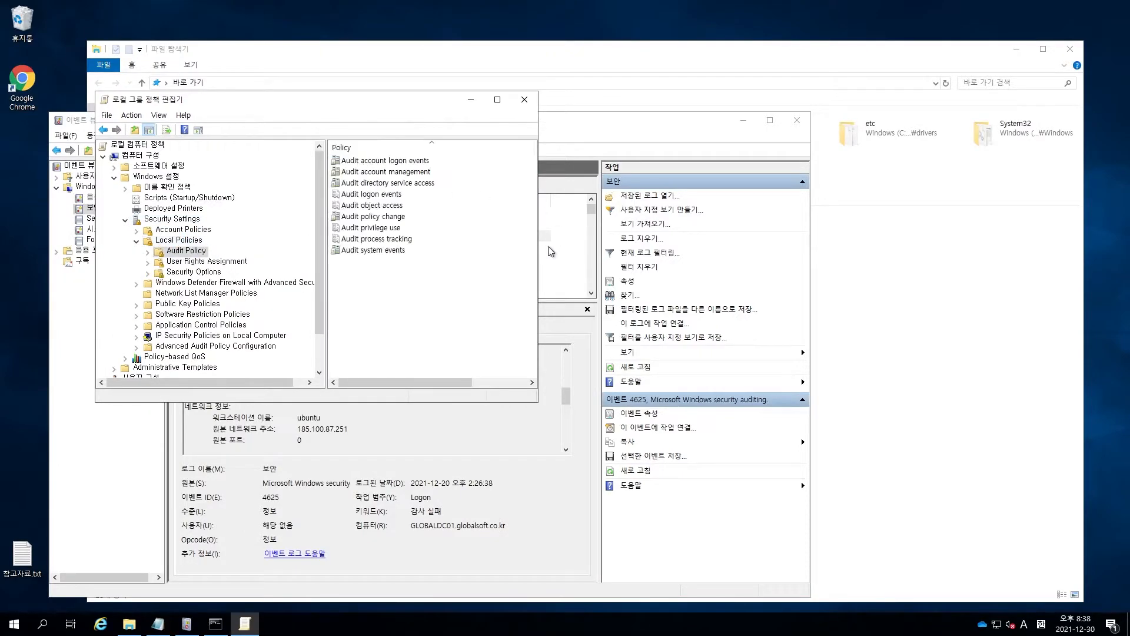
left_click_drag(538, 230, 792, 231)
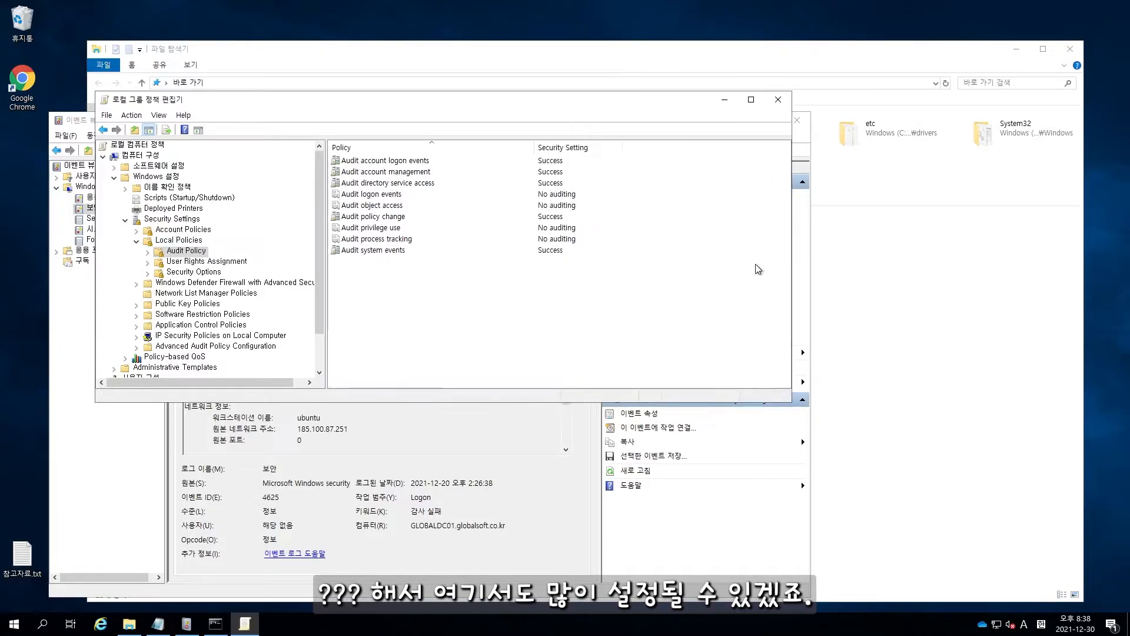
Step: Close the Local Group Policy Editor, Event Viewer, File Explorer and Command Prompt windows, and dismiss the rsop error and Run dialog
left_click(779, 100)
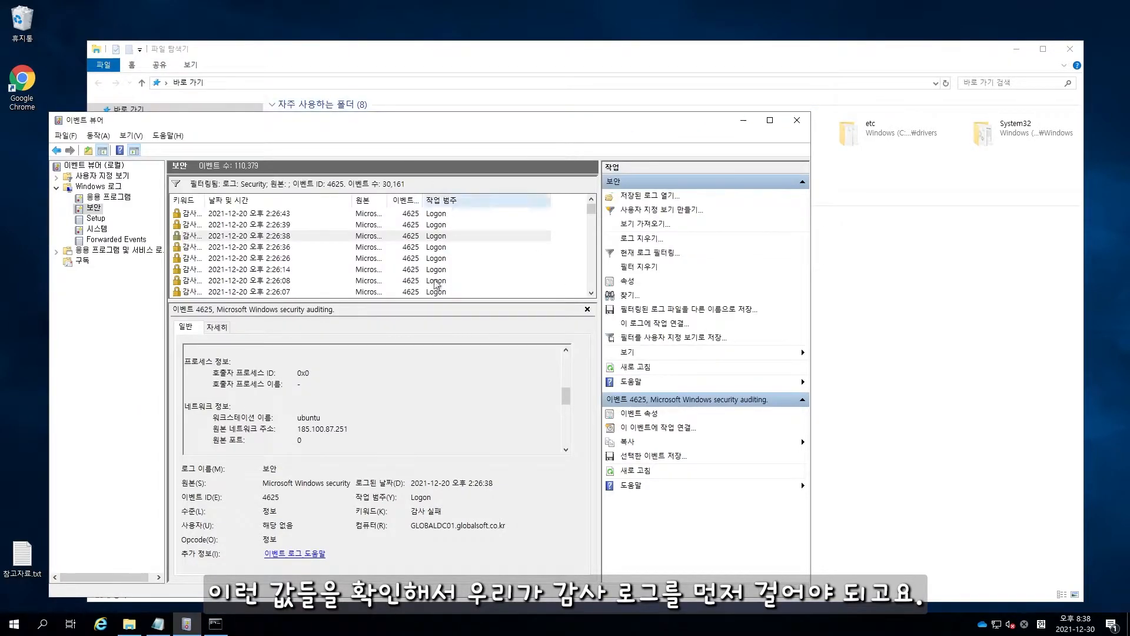
left_click(797, 120)
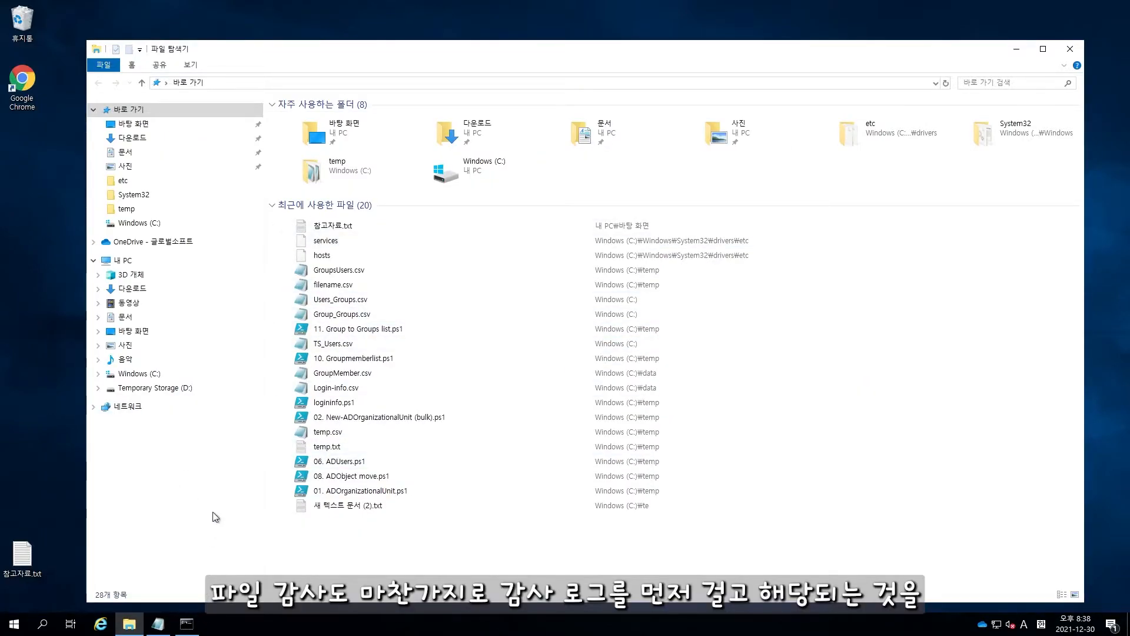
left_click(1070, 50)
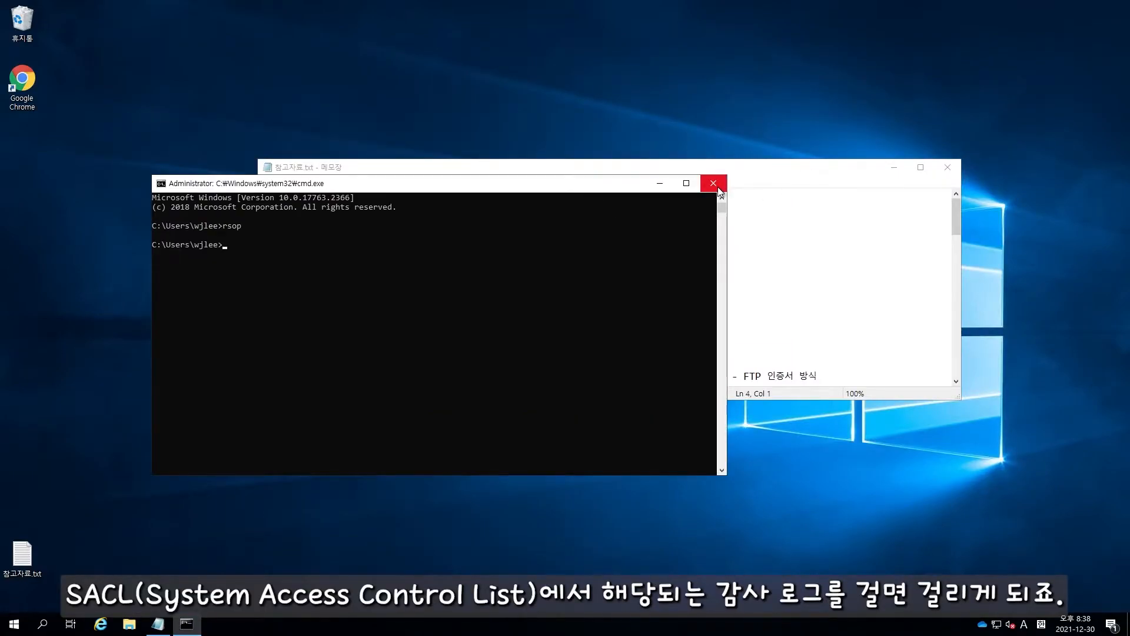
left_click(714, 182)
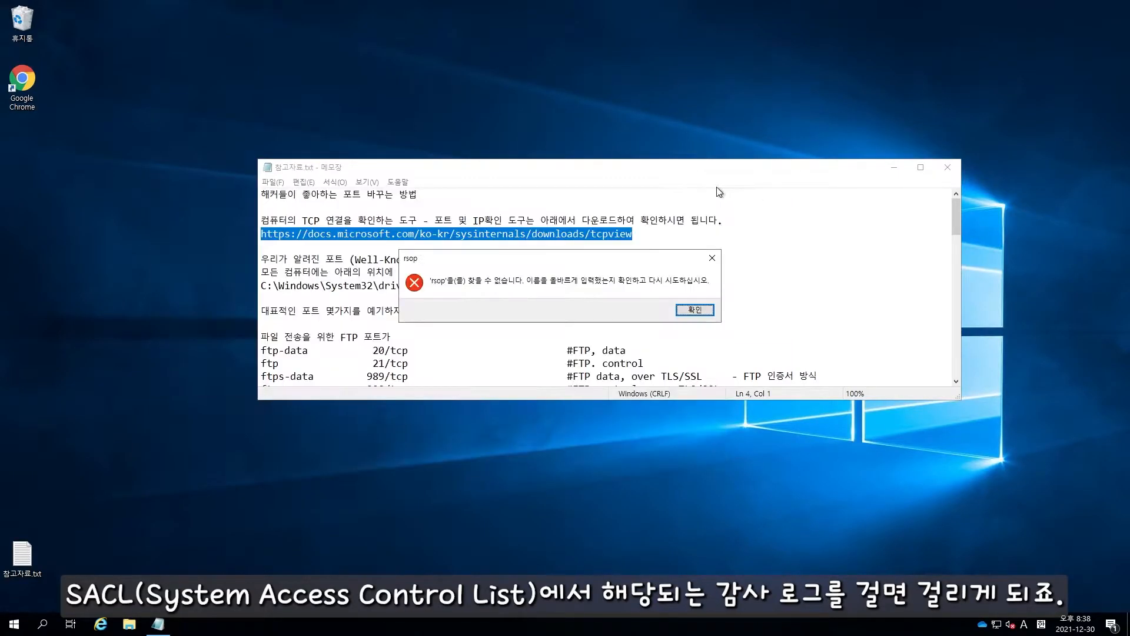
left_click(694, 310)
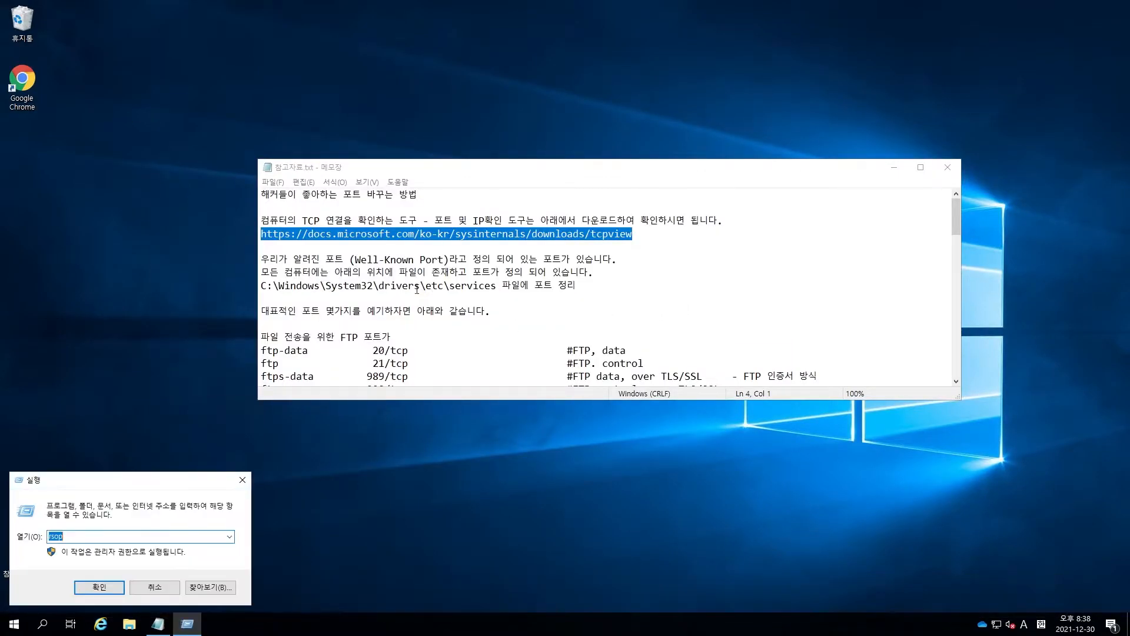
left_click(420, 260)
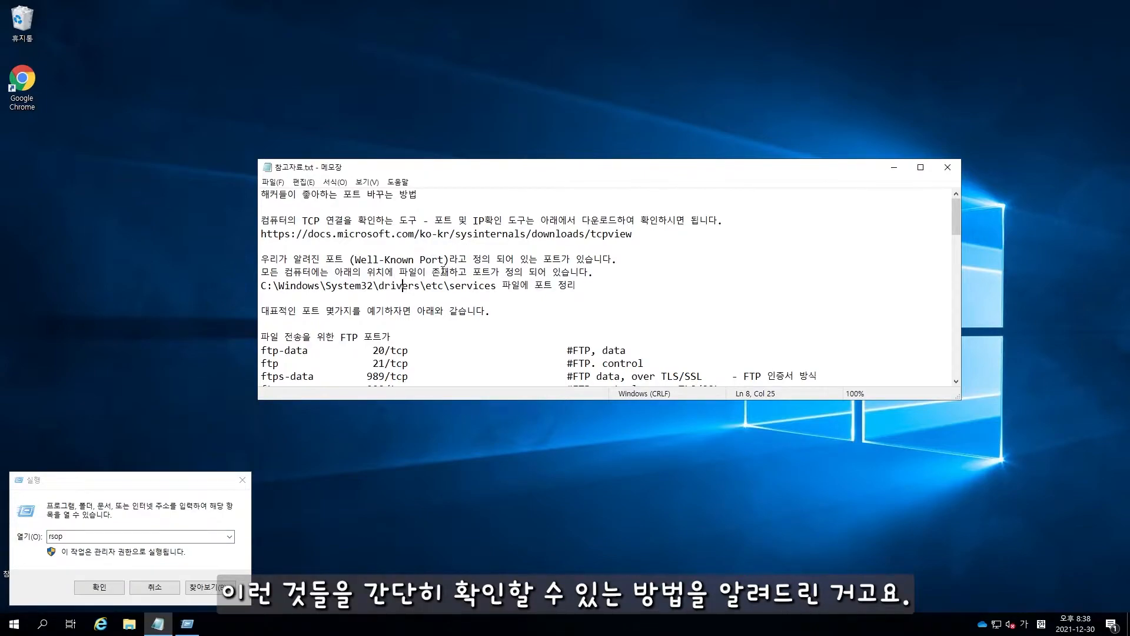
left_click(242, 480)
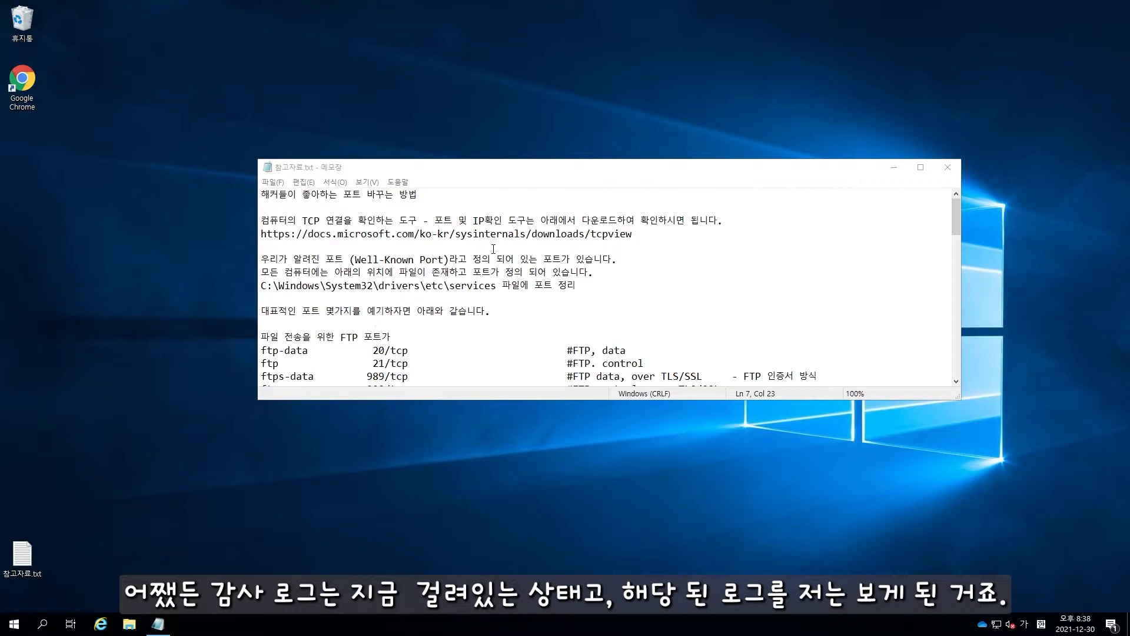
Step: Copy the path C:\Windows\System32\drivers\etc\services from the 참고자료.txt notes
left_click(478, 293)
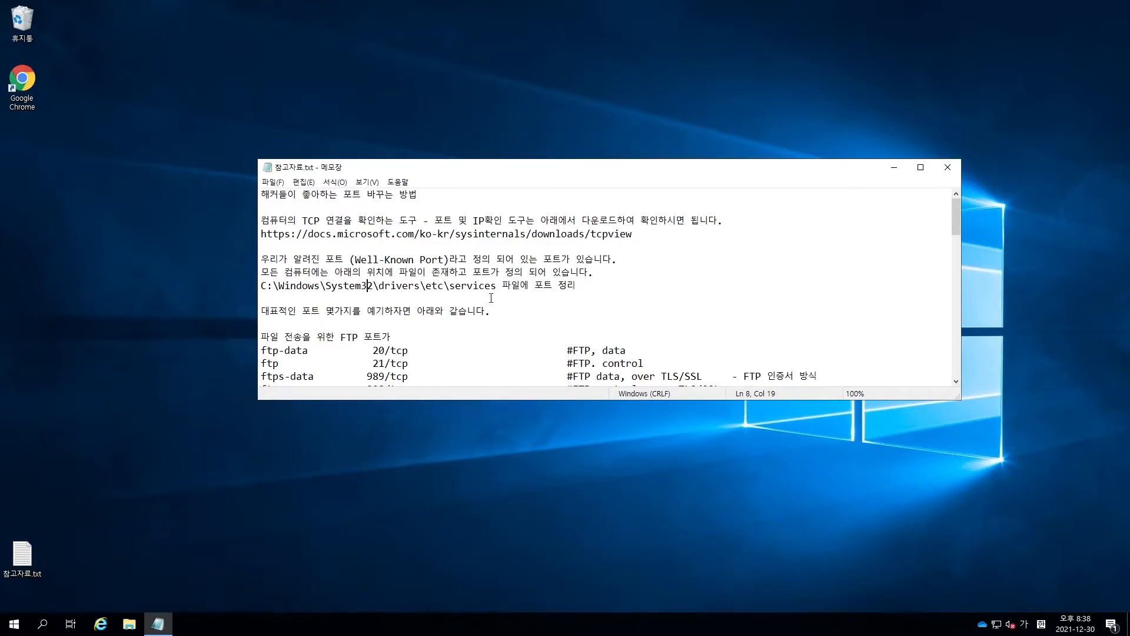
left_click_drag(485, 291, 290, 287)
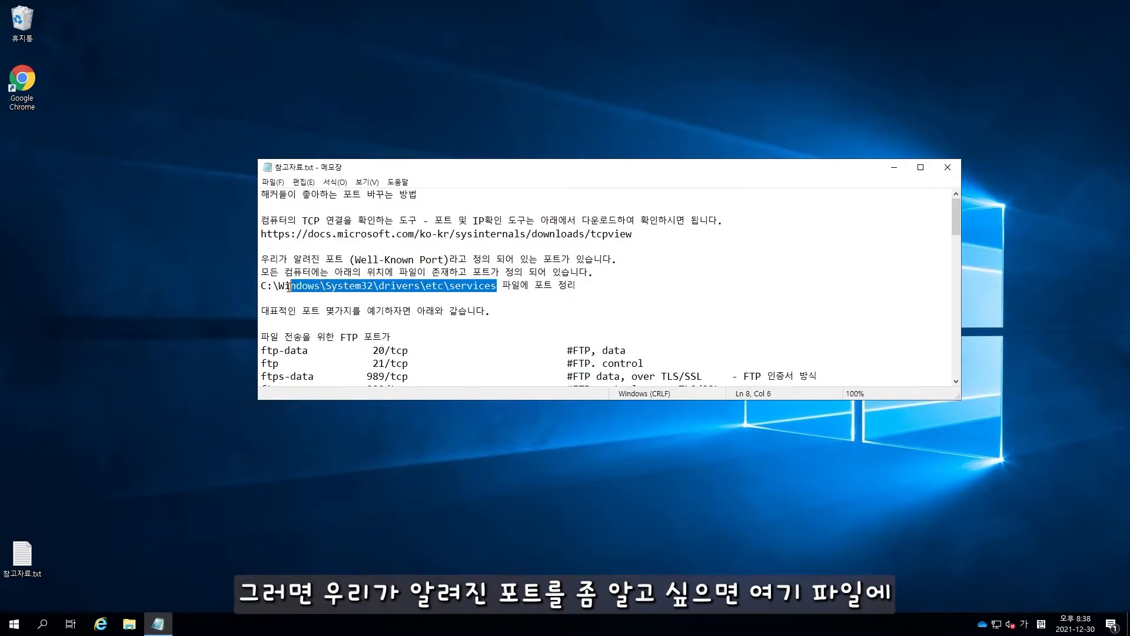
right_click(373, 288)
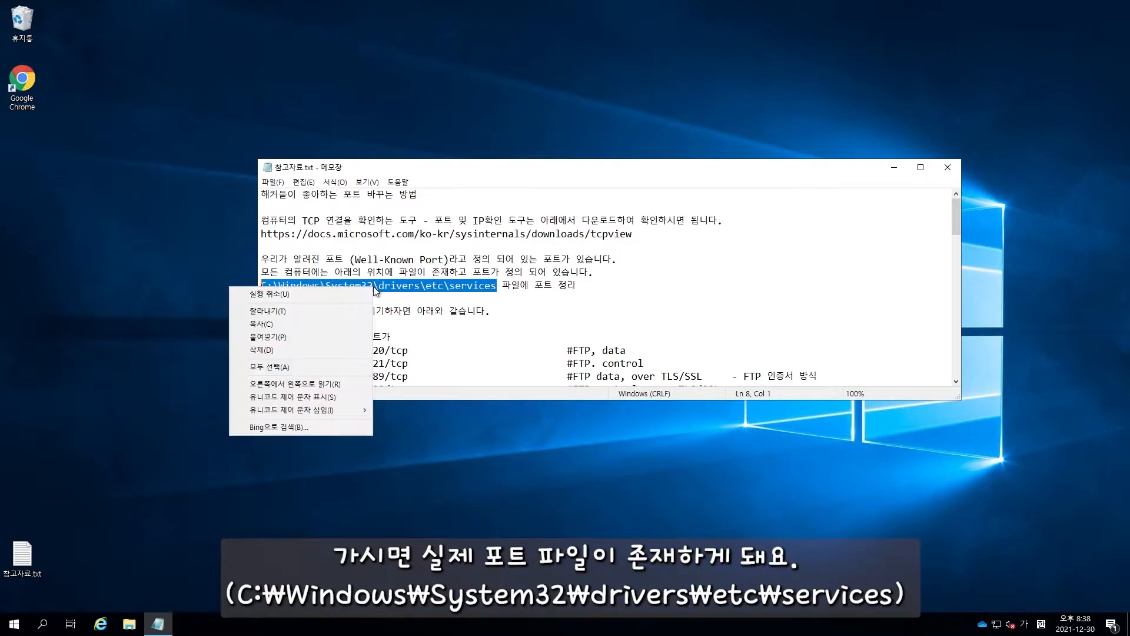
Step: Open C:\Windows\System32\drivers\etc\services from File Explorer with 메모장 and move its window clear of the file list
left_click(128, 624)
left_click(288, 83)
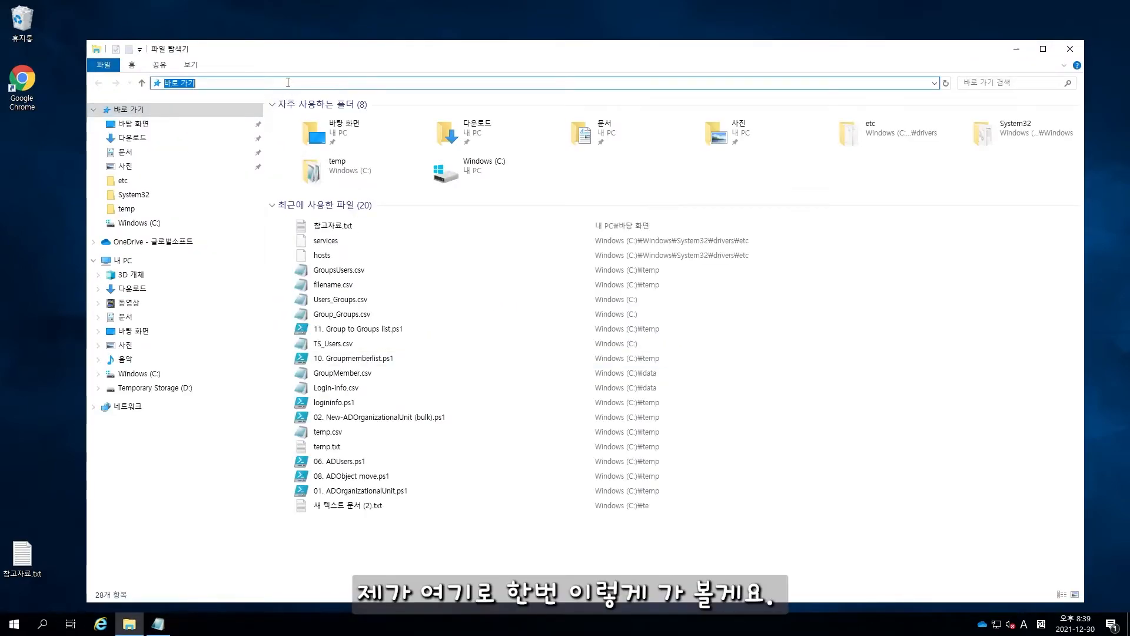
type("C:\\Windows\\System32\\drivers\\etc\\services")
key("Return")
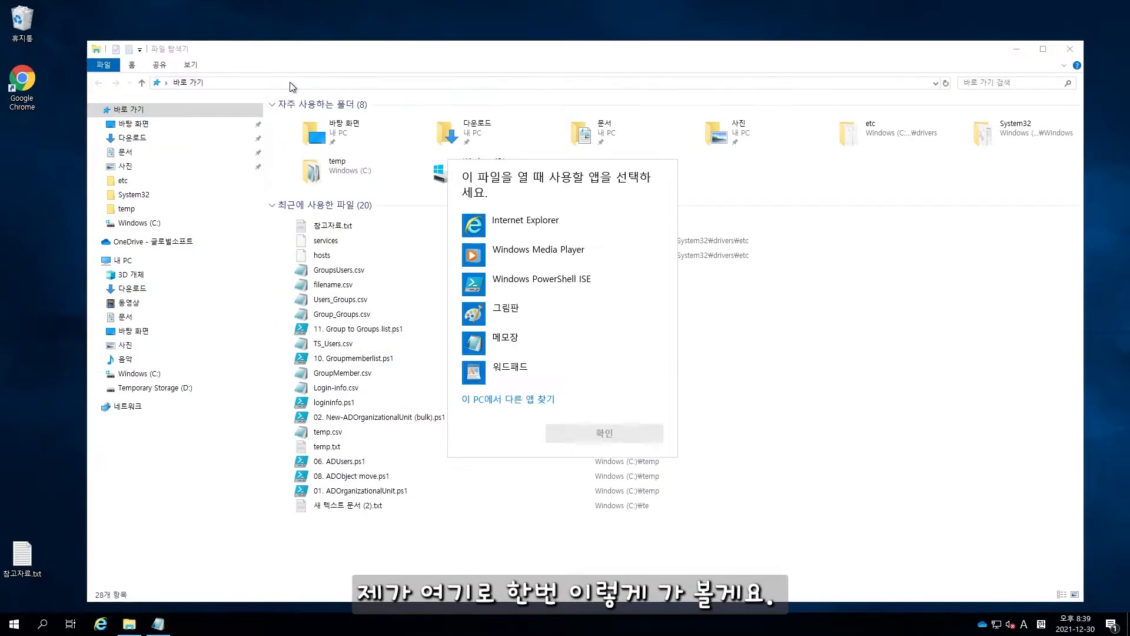
left_click(552, 337)
left_click(600, 433)
left_click_drag(483, 230, 537, 88)
Step: Examine the service names and their well-known port numbers in the services file, from echo through the FTP, SSH and telnet entries
left_click(368, 227)
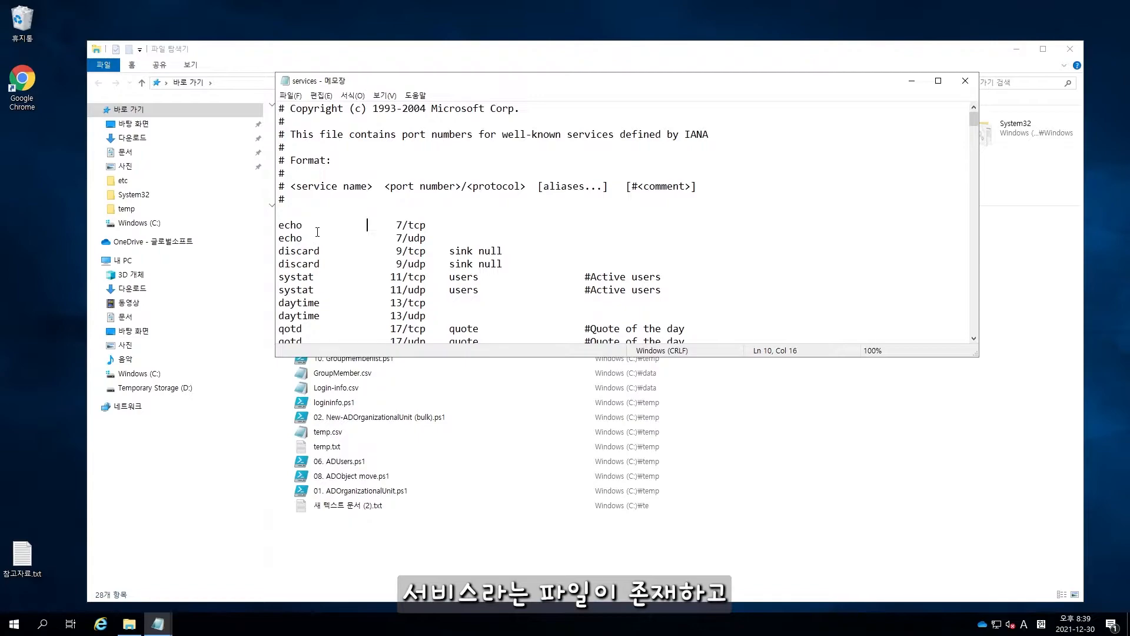
scroll(404, 233, "down", 2)
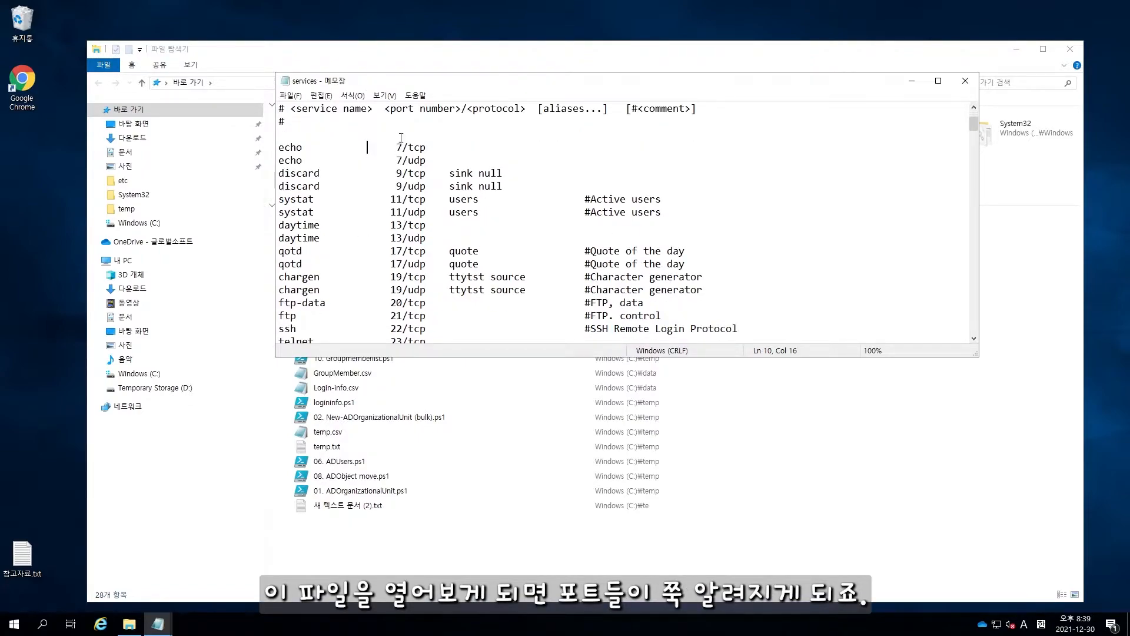
scroll(400, 142, "down", 2)
scroll(403, 146, "up", 3)
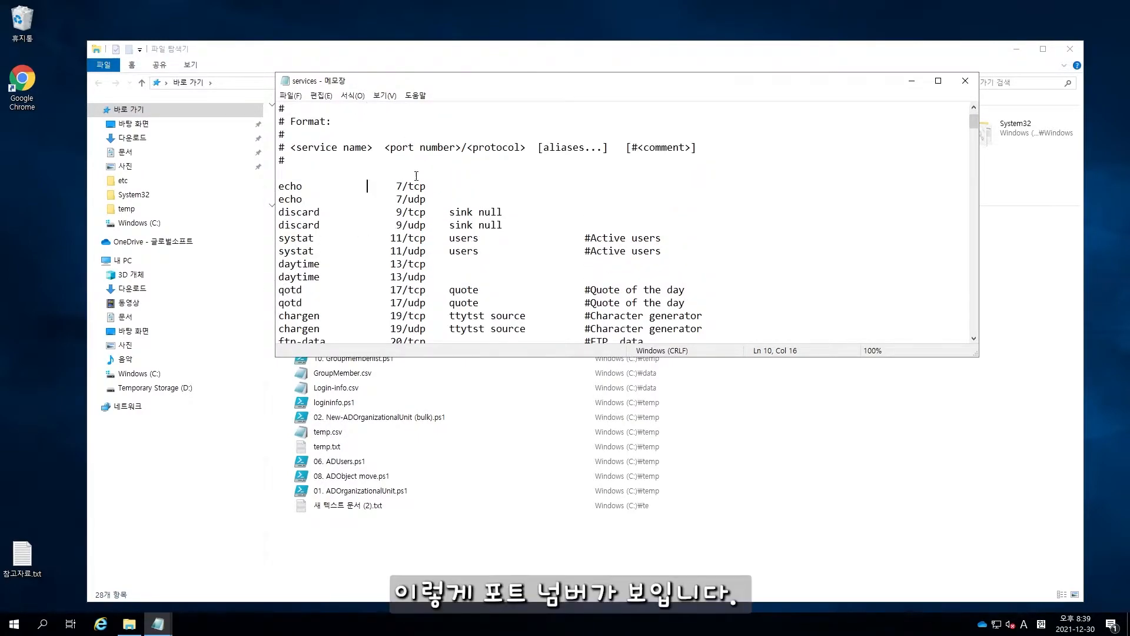
left_click(403, 225)
scroll(403, 225, "down", 3)
scroll(402, 229, "down", 4)
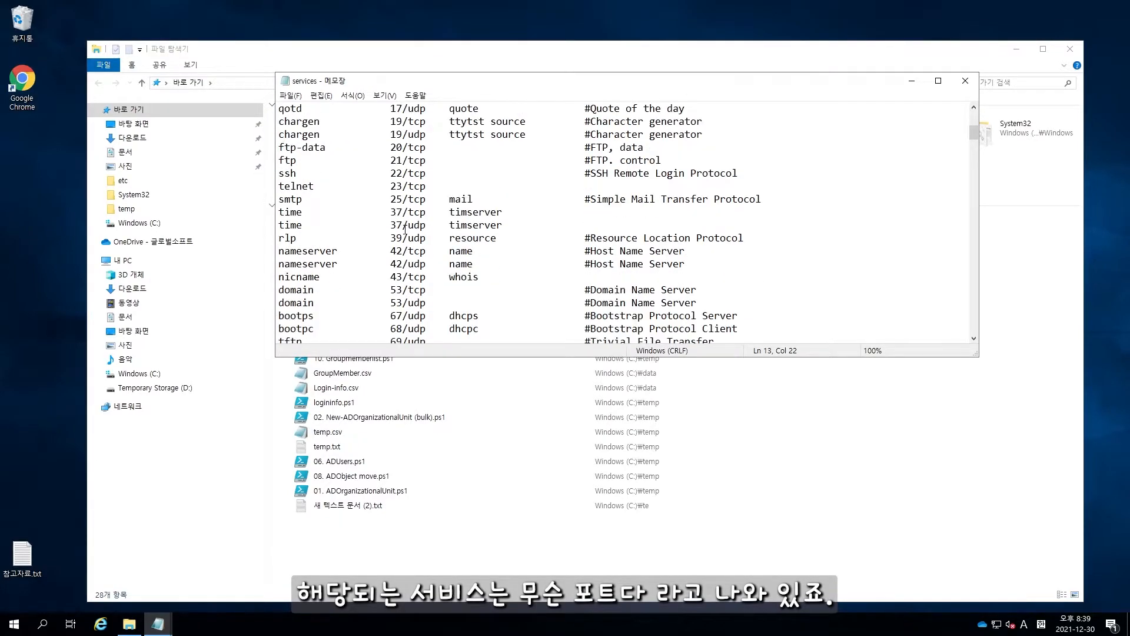
scroll(424, 229, "up", 3)
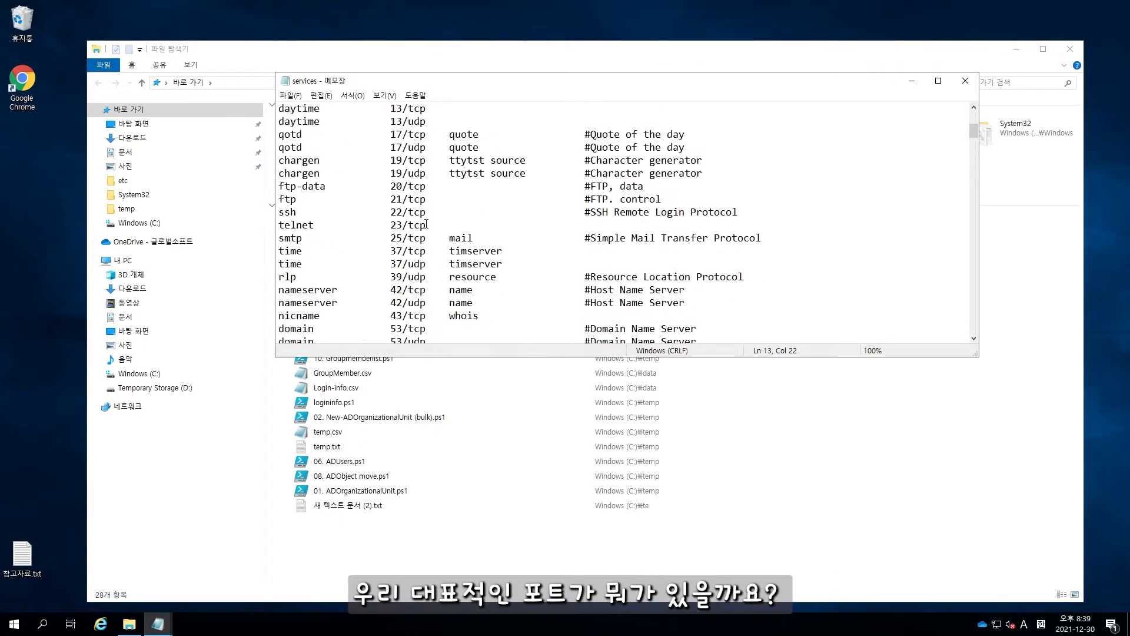
scroll(424, 236, "up", 1)
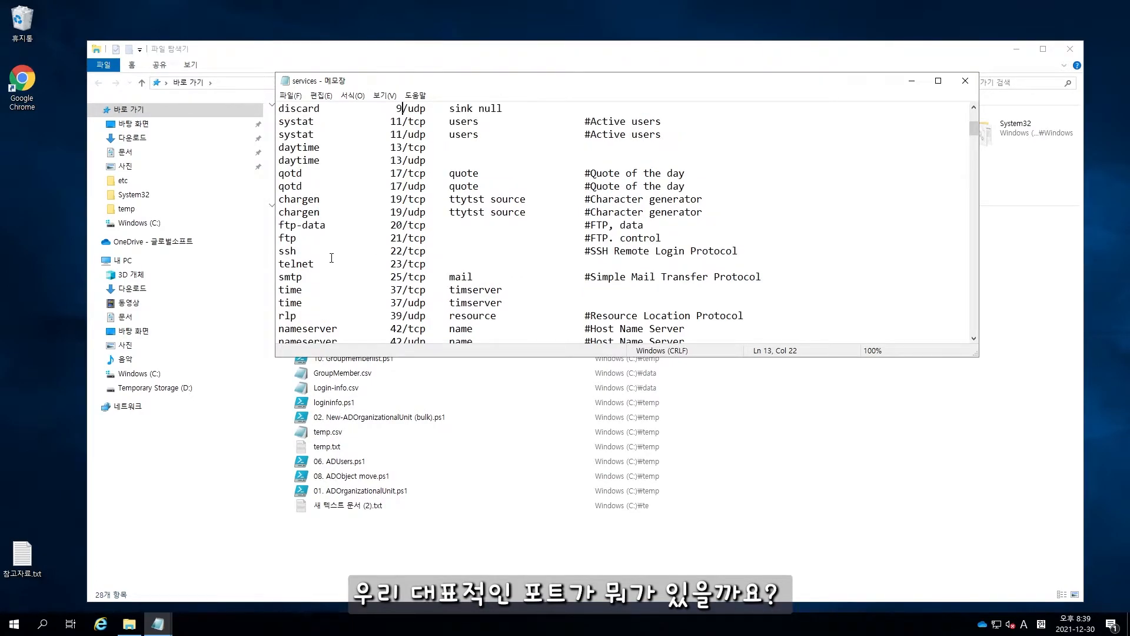
Step: Examine the FTP, telnet, SMTP and SSH entries in the services file, highlighting their lines
left_click(337, 243)
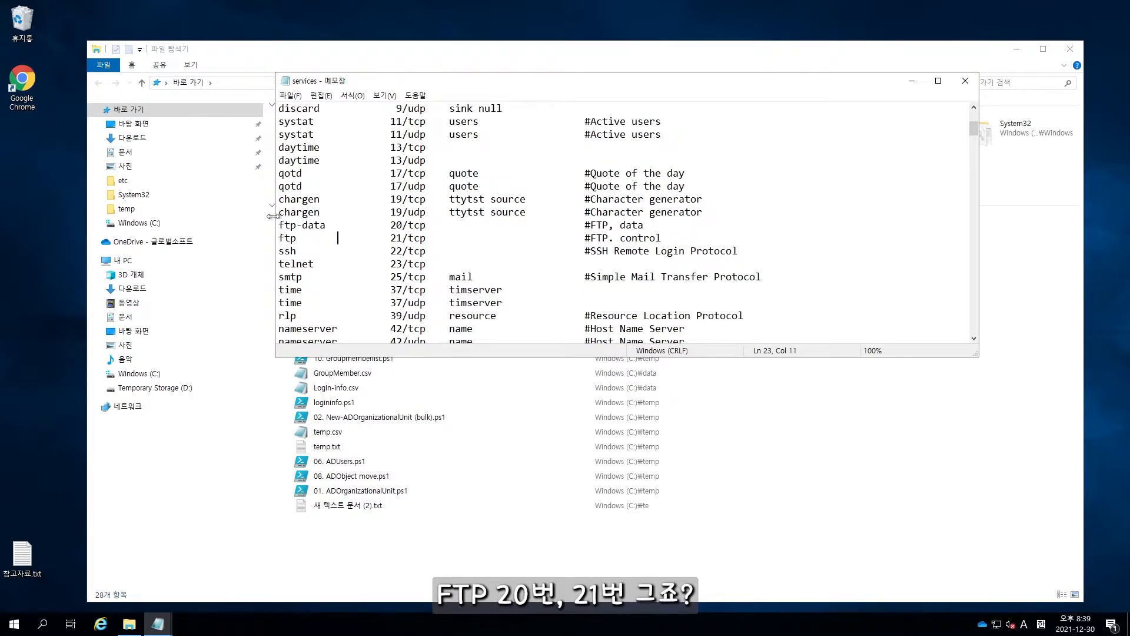
left_click_drag(279, 225, 689, 238)
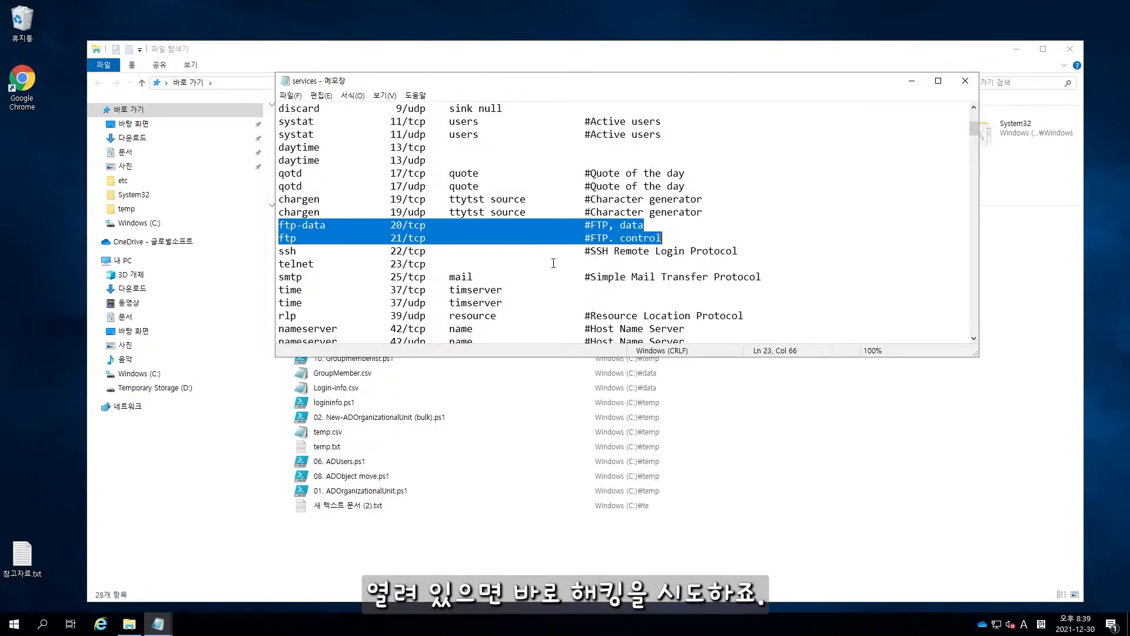
left_click(380, 251)
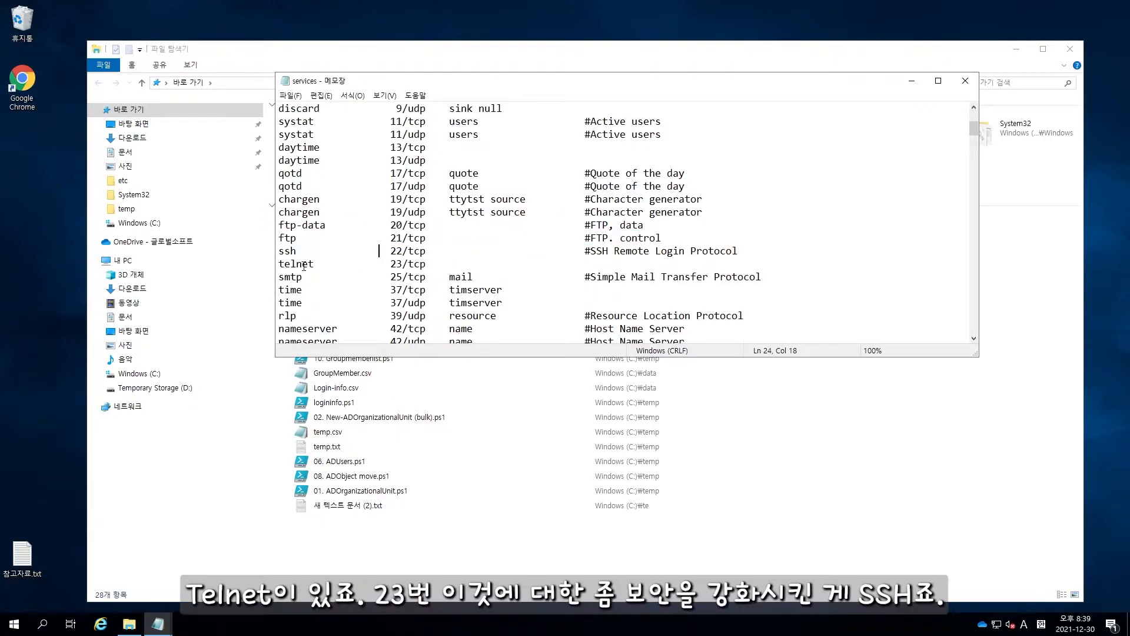
left_click_drag(285, 264, 776, 275)
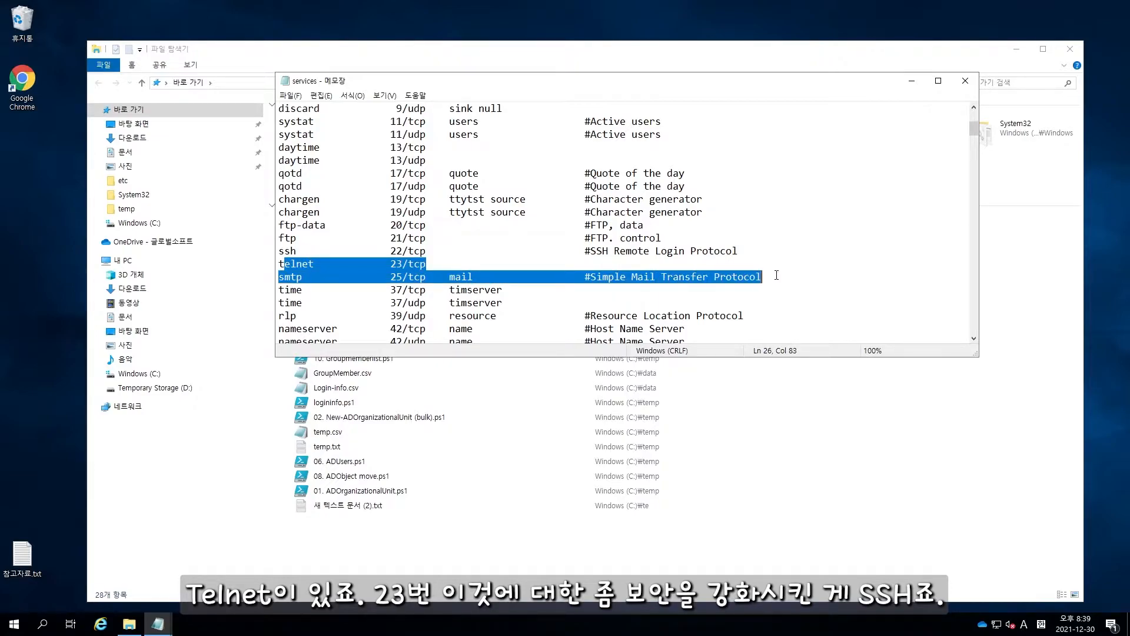
left_click(602, 276)
left_click(401, 264)
left_click_drag(278, 248, 752, 247)
left_click(753, 247)
triple_click(753, 250)
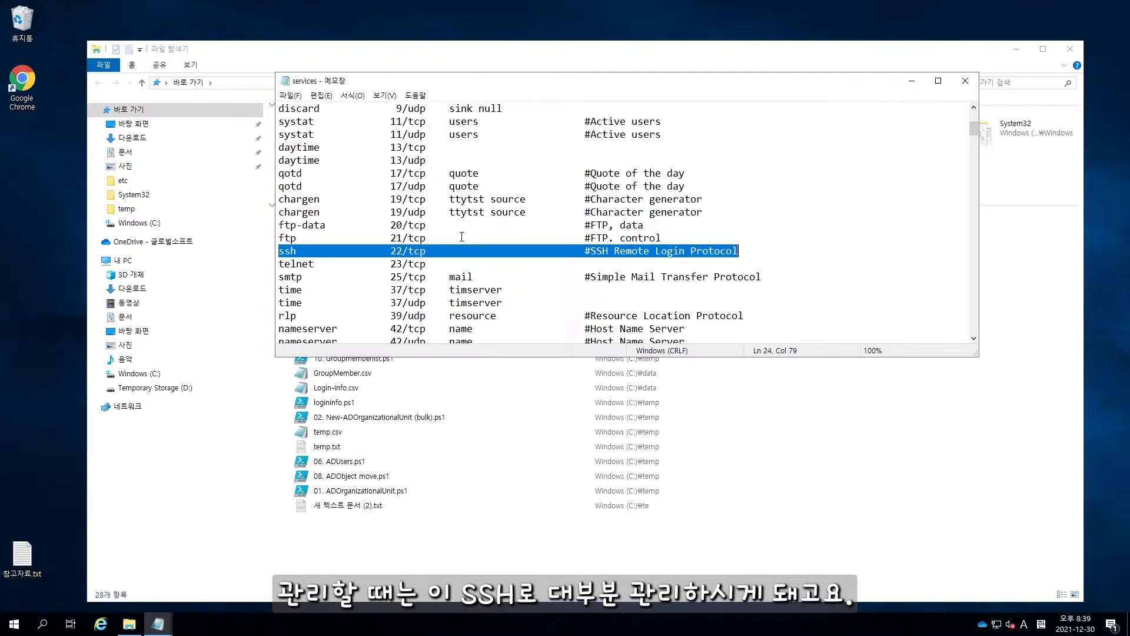
Step: Review the mail and name server entries in the services file, highlighting the pop3 line and both domain lines
left_click(445, 276)
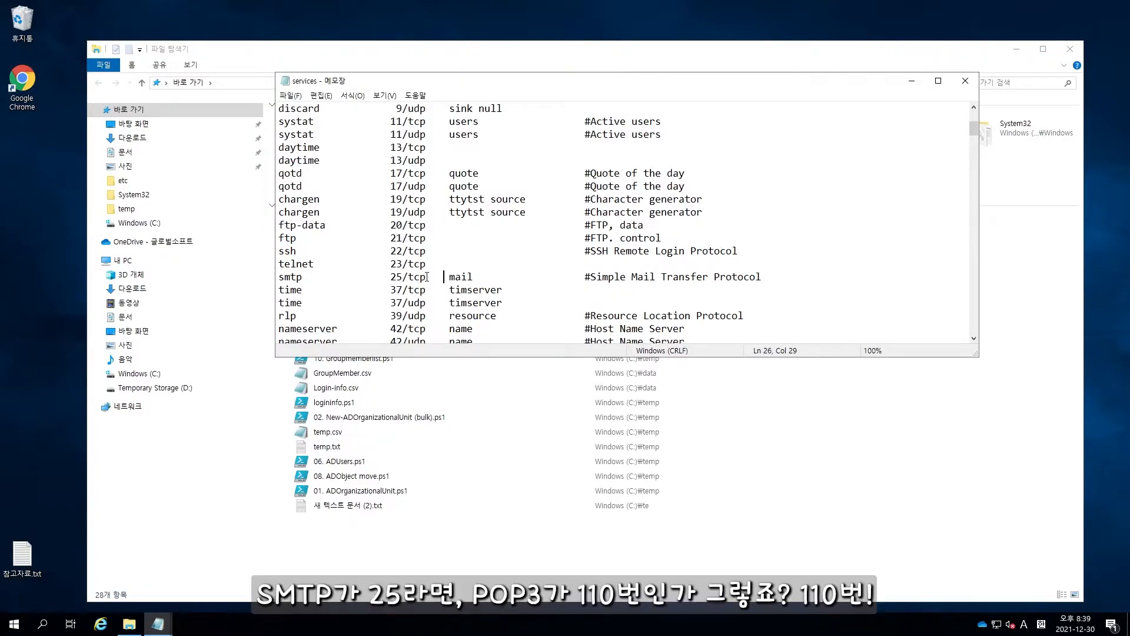
scroll(465, 268, "down", 8)
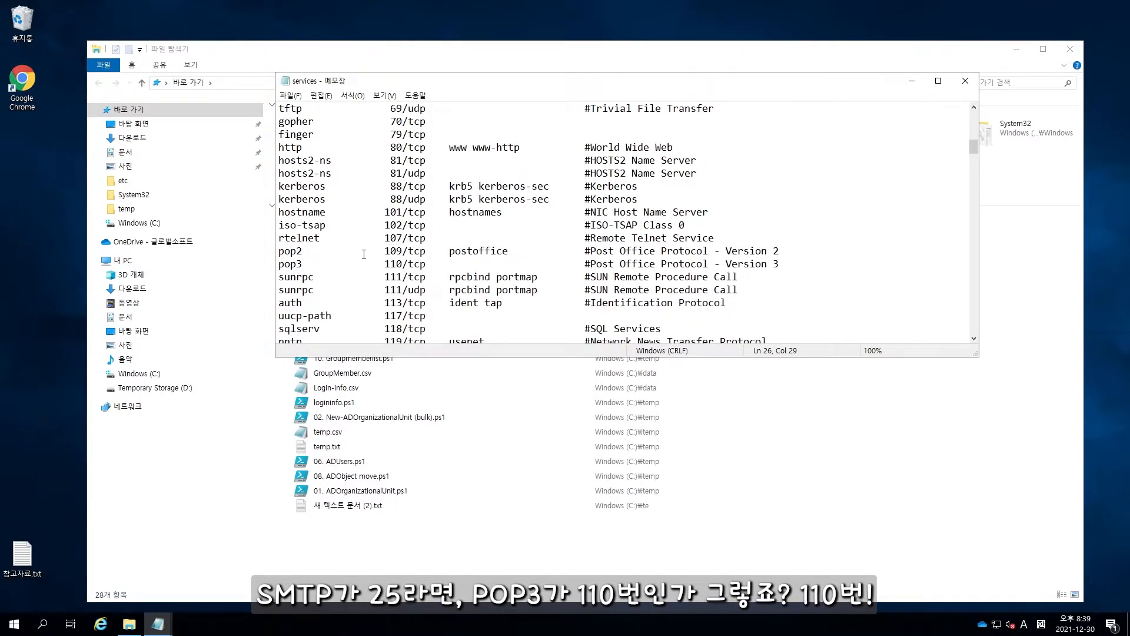
left_click_drag(279, 263, 807, 266)
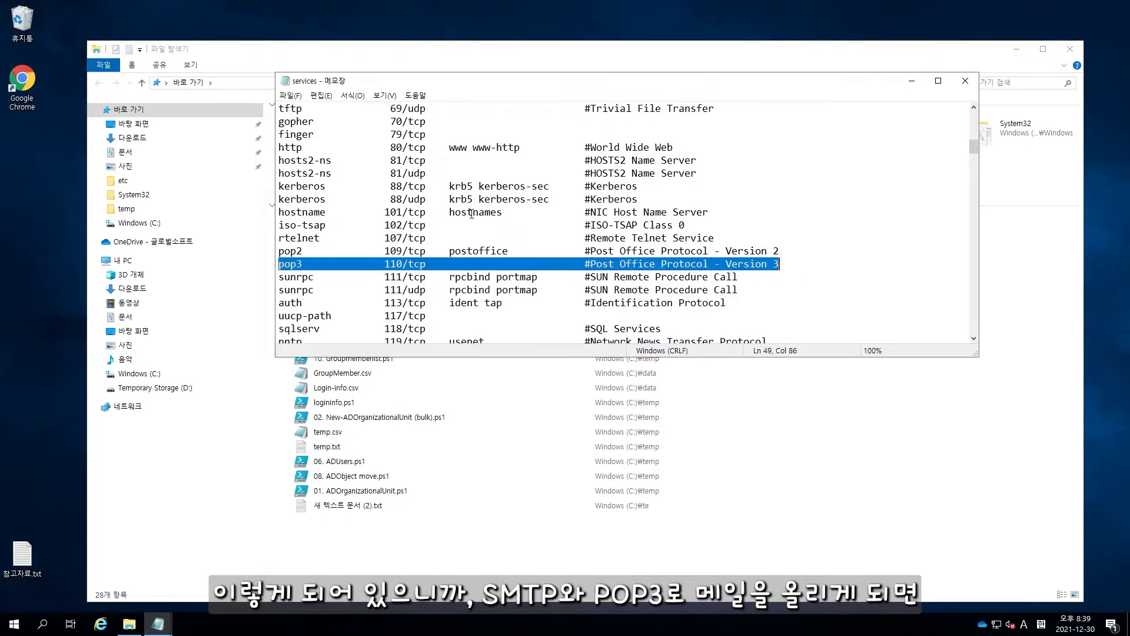
scroll(474, 213, "up", 6)
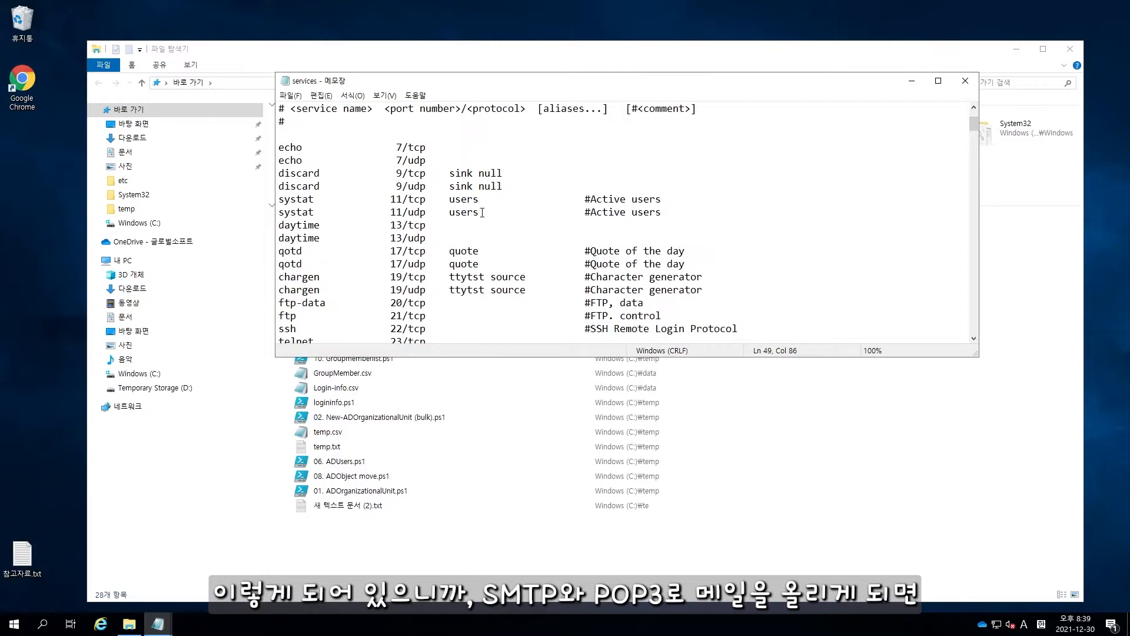
scroll(483, 213, "down", 1)
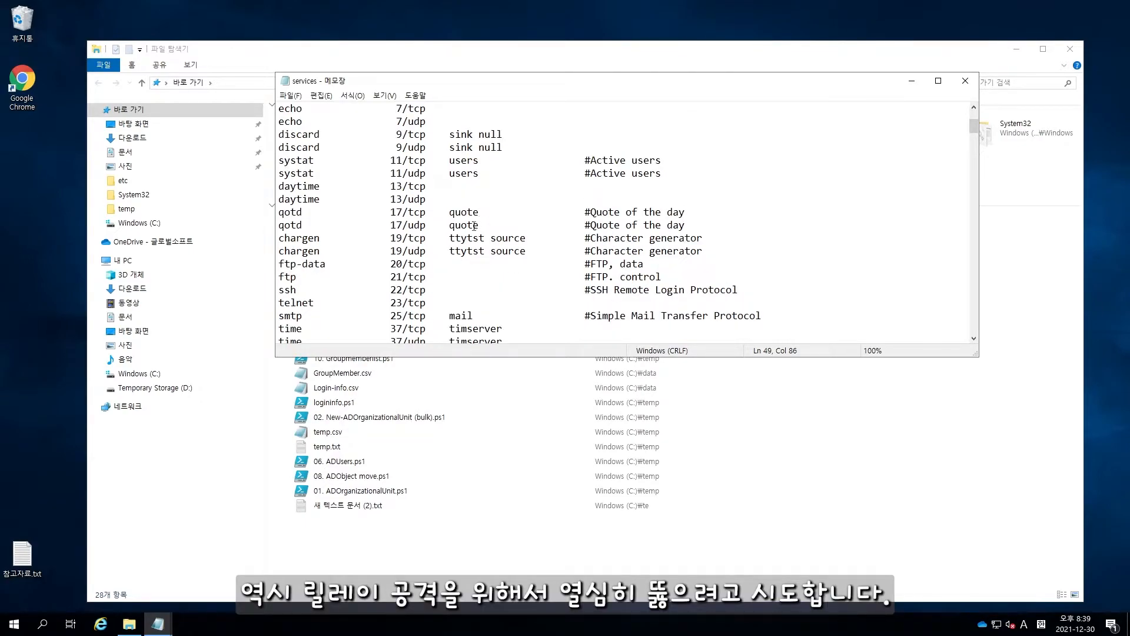
scroll(406, 234, "down", 4)
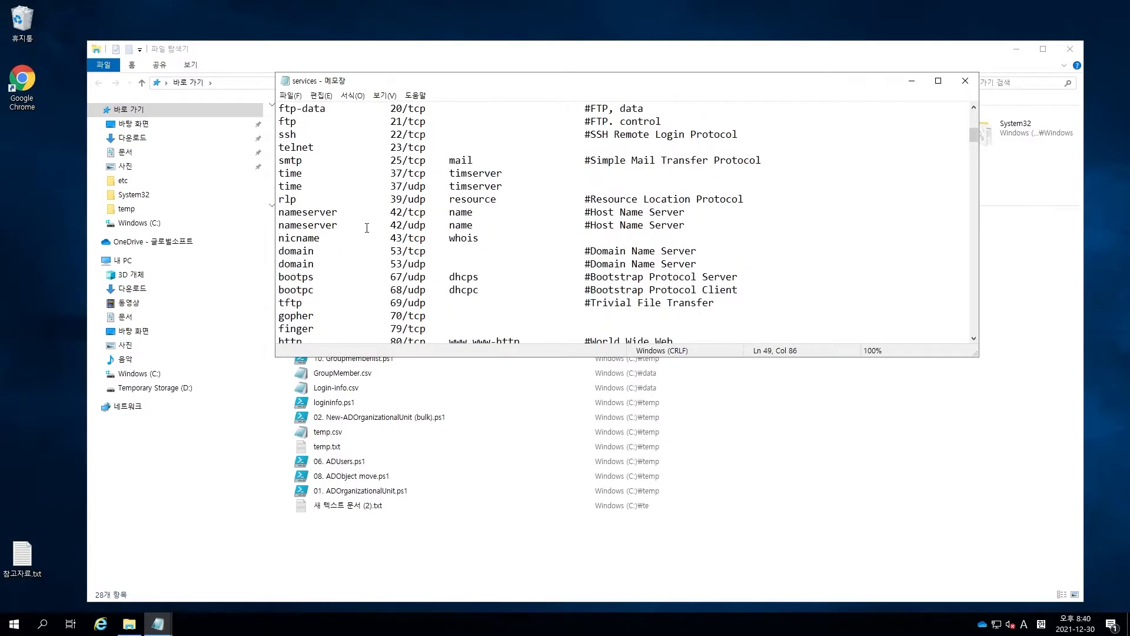
scroll(435, 215, "down", 1)
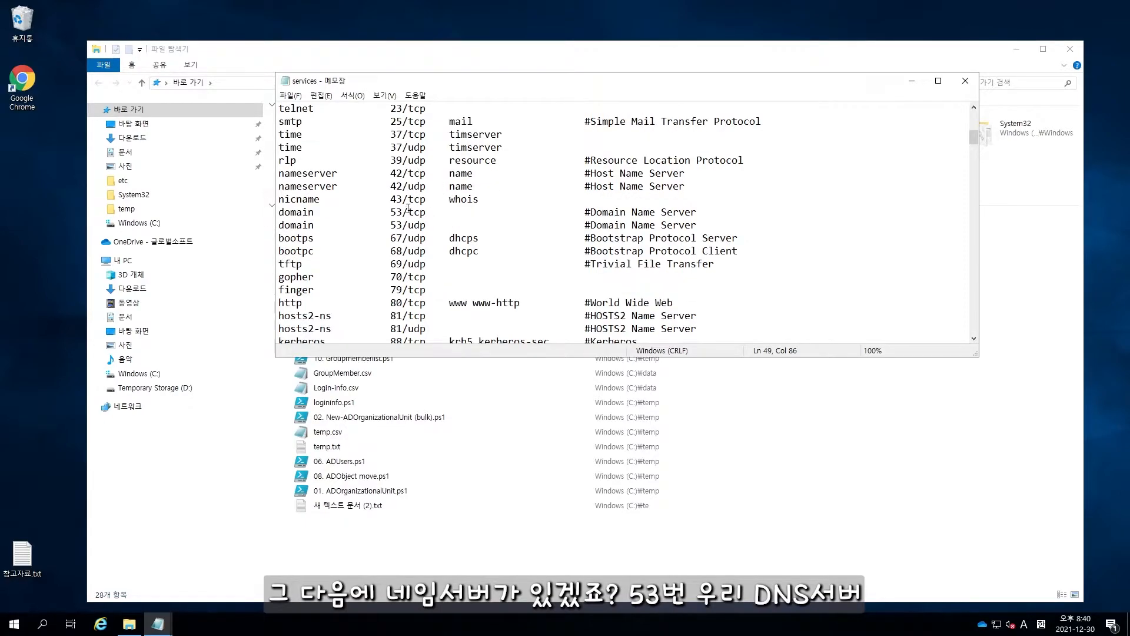
left_click_drag(279, 212, 720, 228)
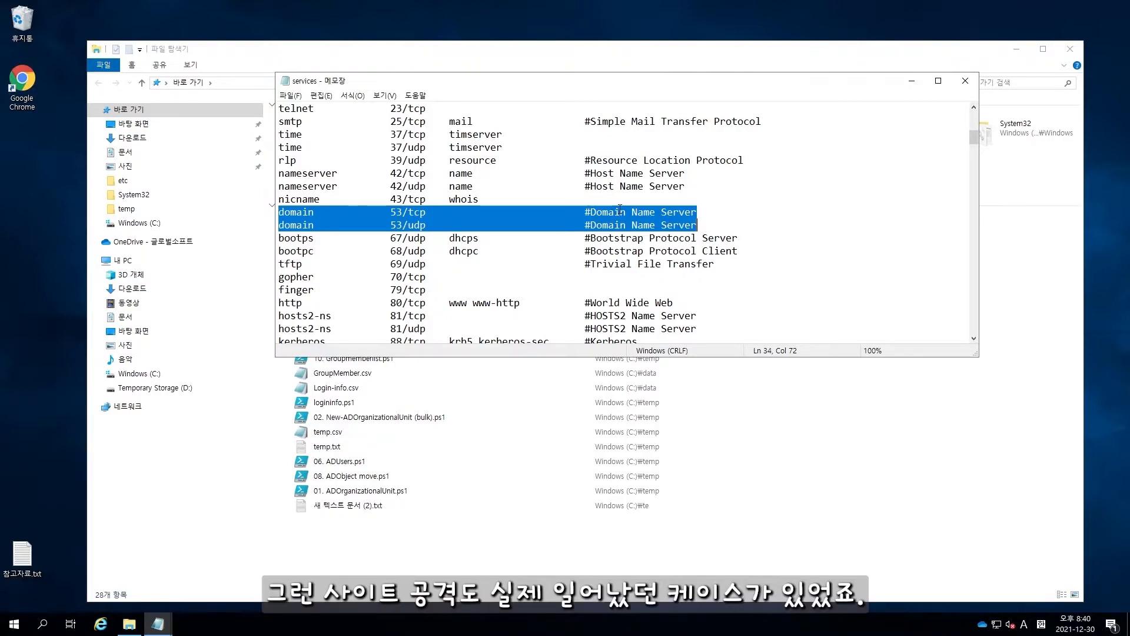
left_click(637, 224)
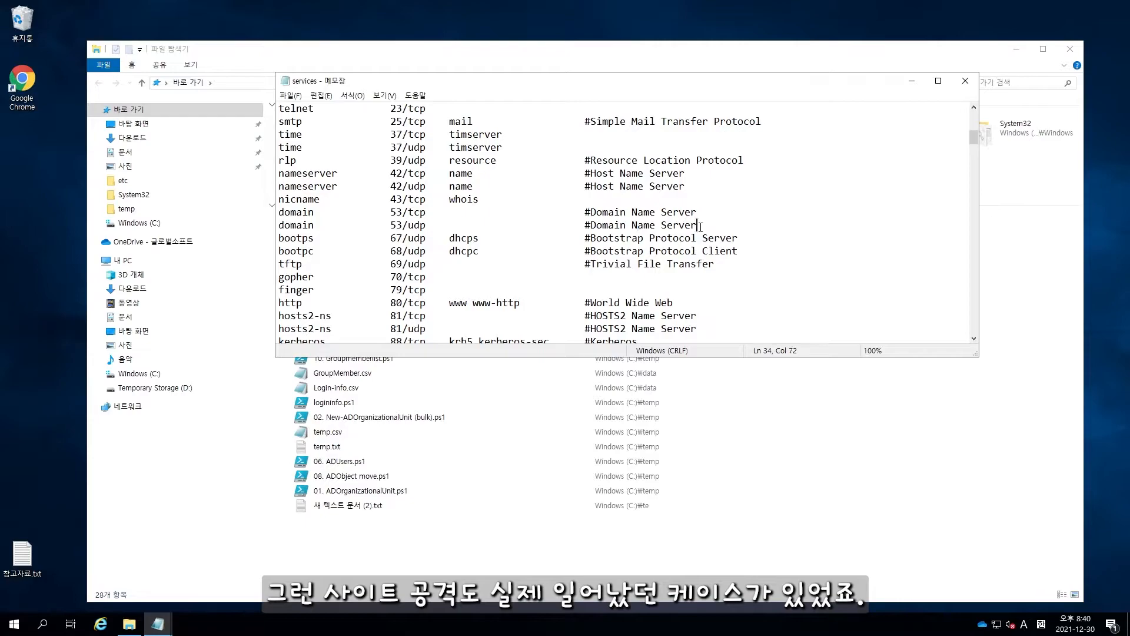
Step: Look through the higher port numbers in the services file down to the ms-wbt-server 3389 remote desktop entry
scroll(459, 222, "down", 7)
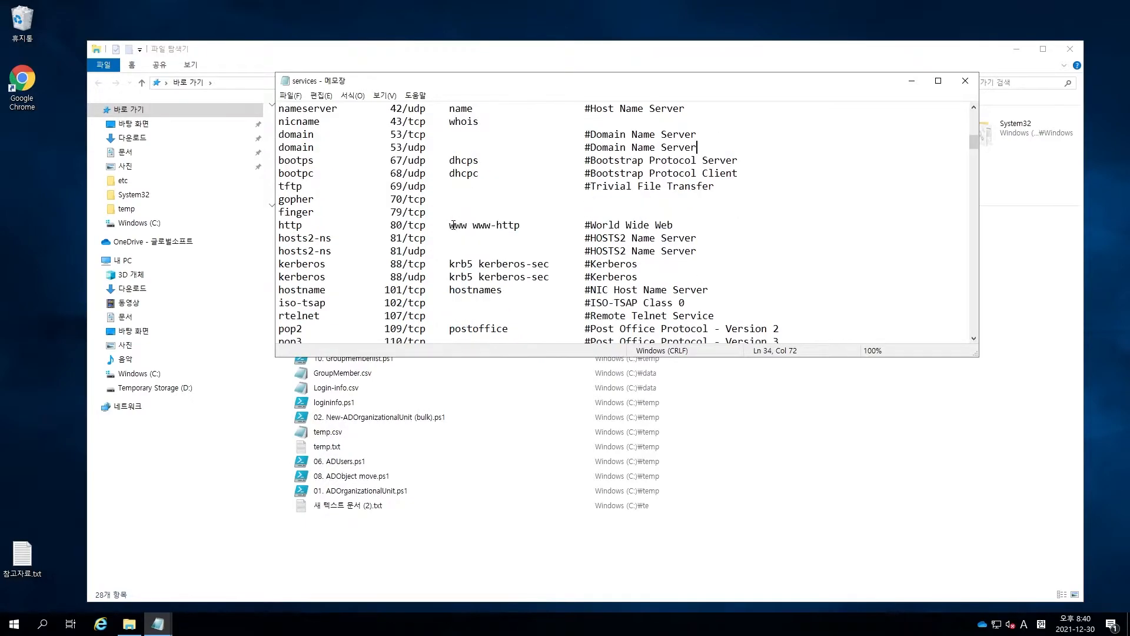
scroll(430, 223, "down", 10)
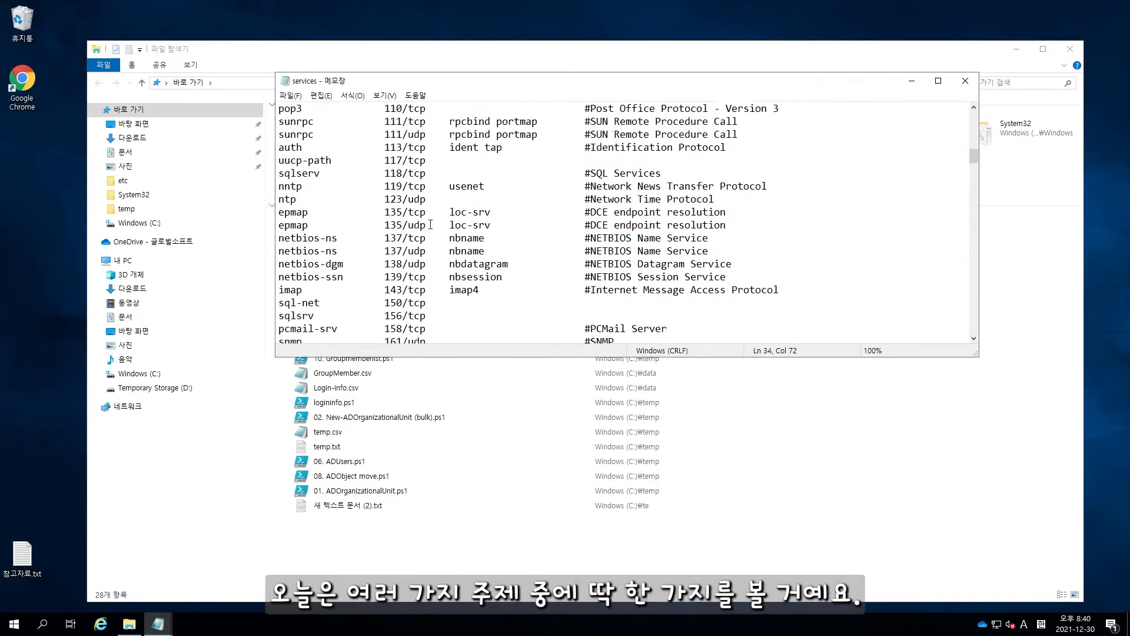
scroll(447, 224, "down", 10)
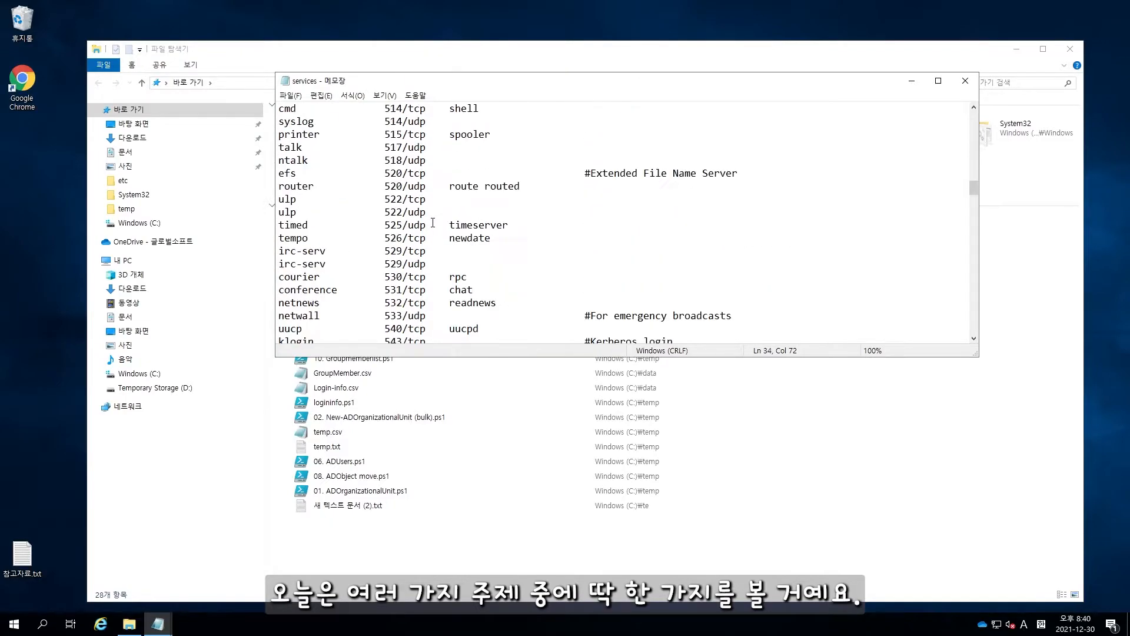
scroll(465, 228, "down", 20)
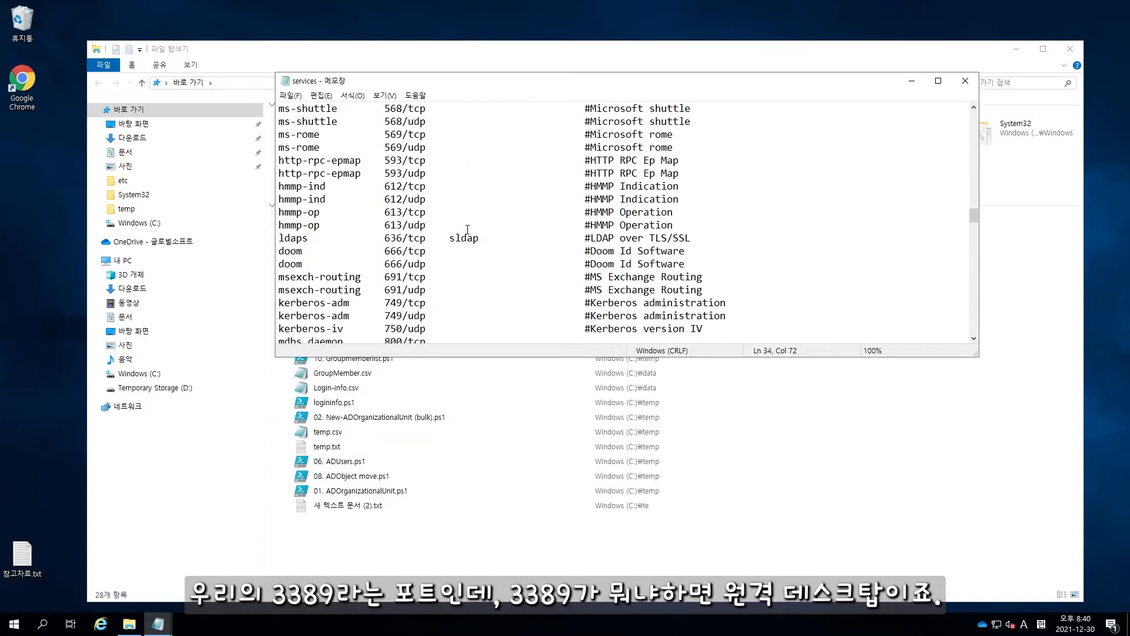
scroll(457, 229, "down", 7)
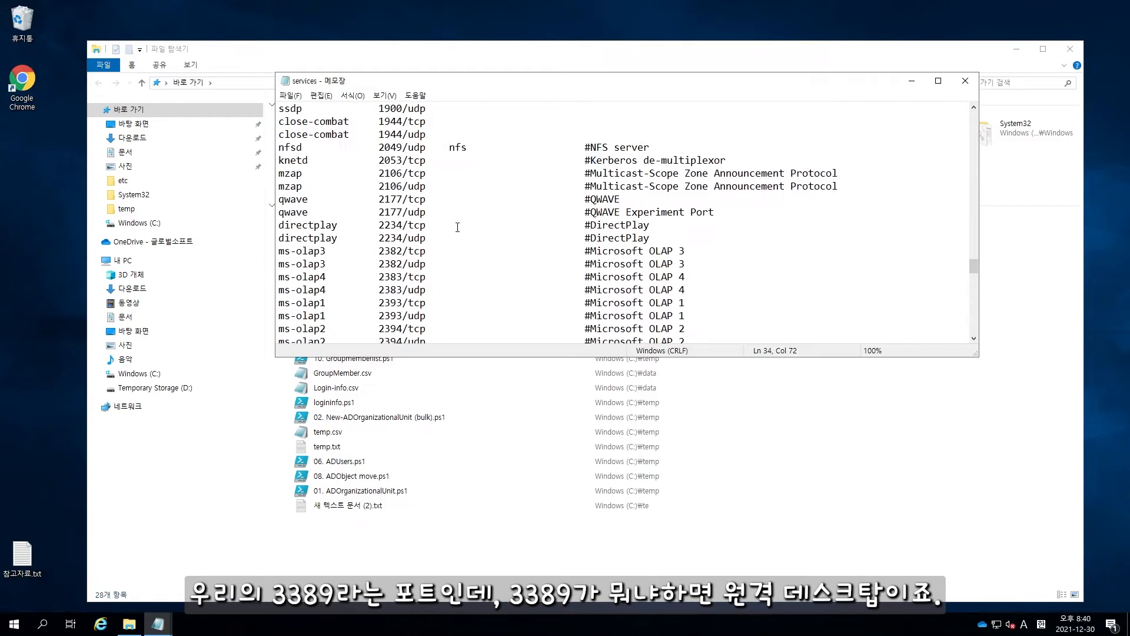
scroll(458, 227, "down", 4)
scroll(458, 227, "down", 3)
scroll(384, 222, "down", 1)
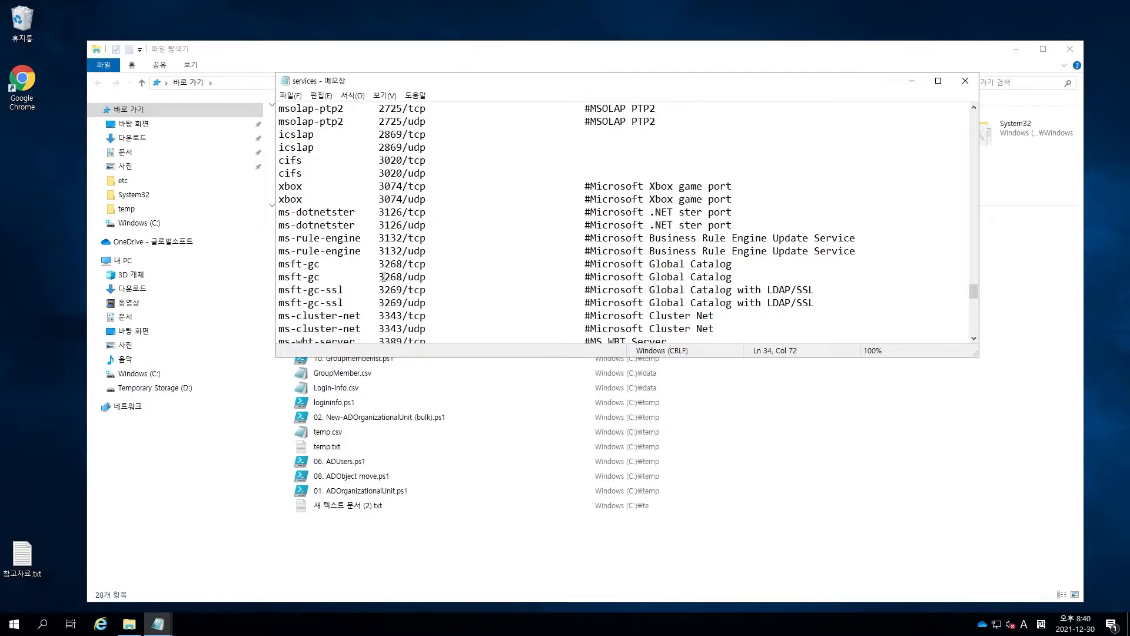
Step: Start Google Chrome and go to the azure.microsoft.com website
left_click(47, 235)
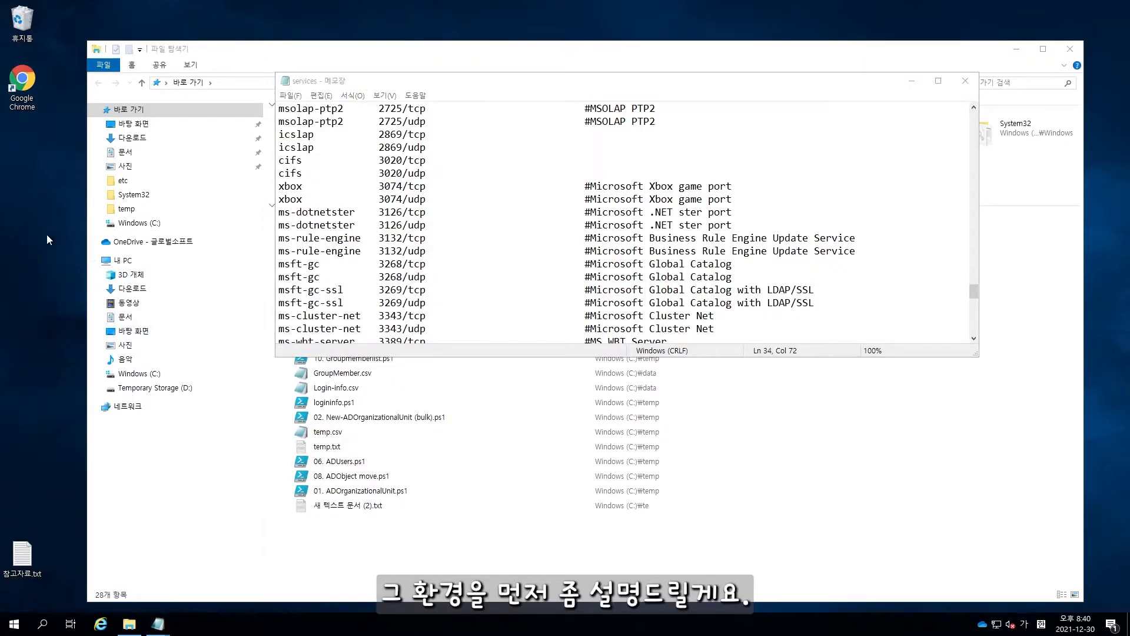
left_click(24, 89)
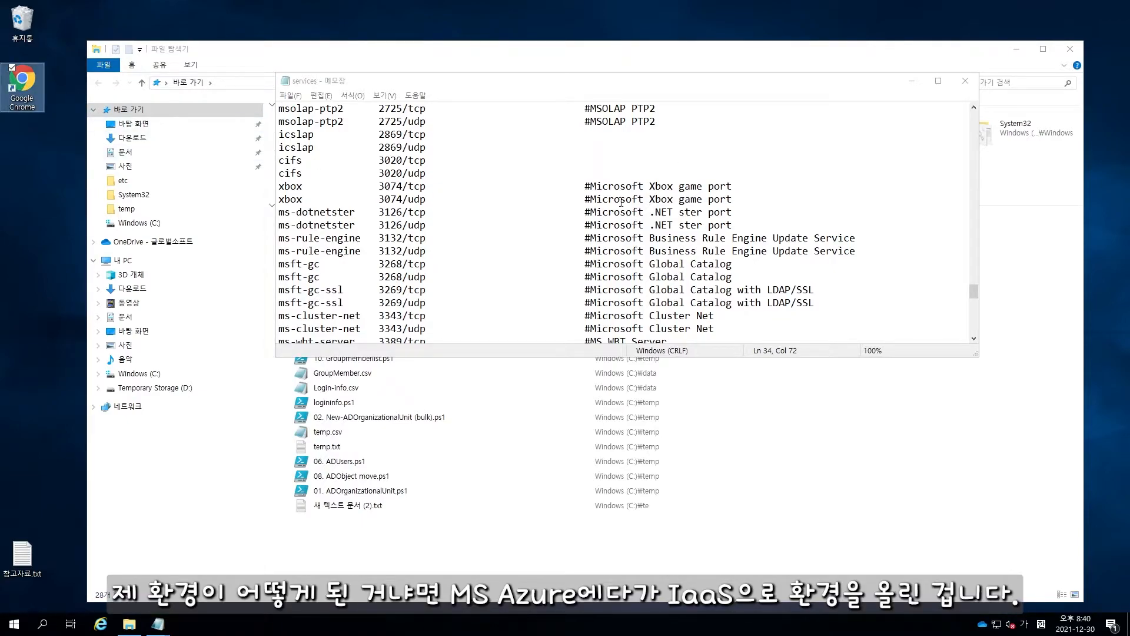
double_click(22, 86)
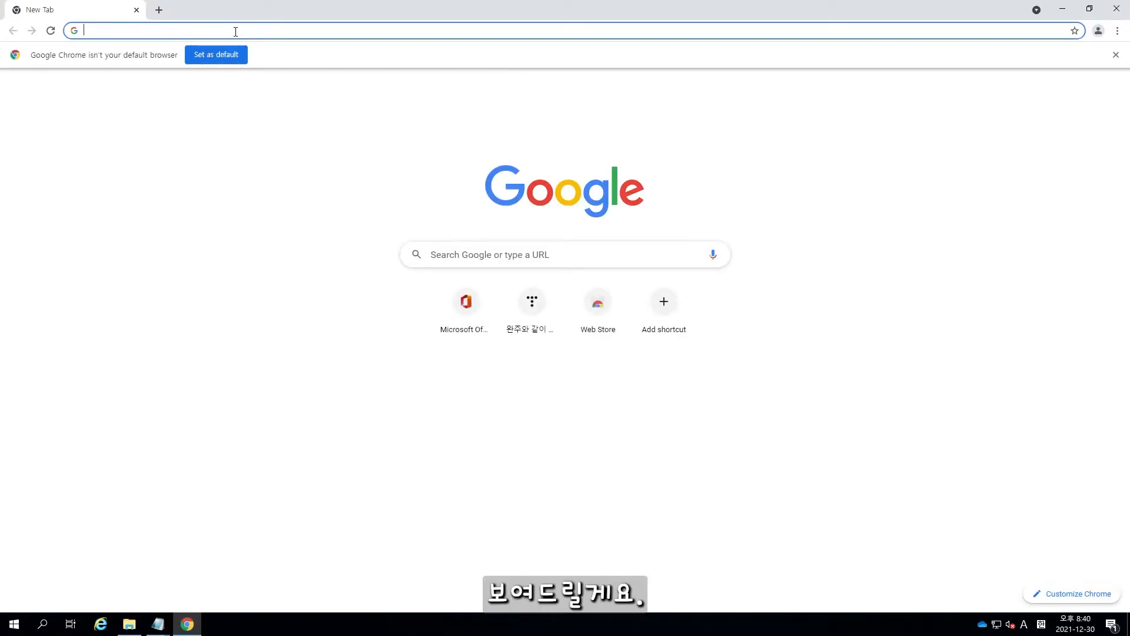
type("azure.microsoft")
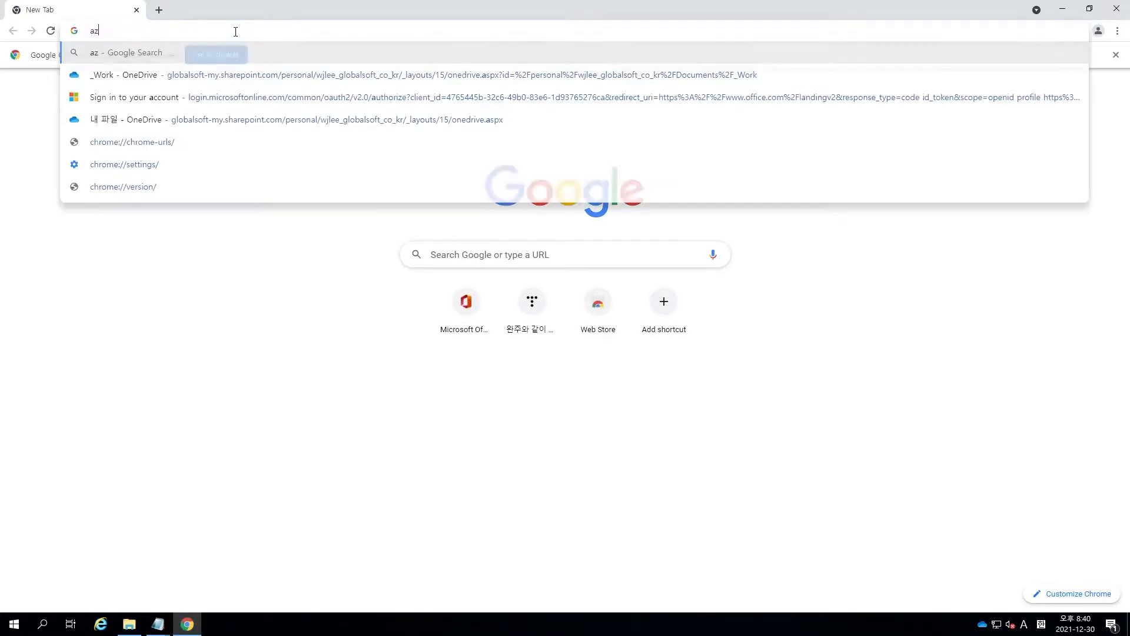
key("Return")
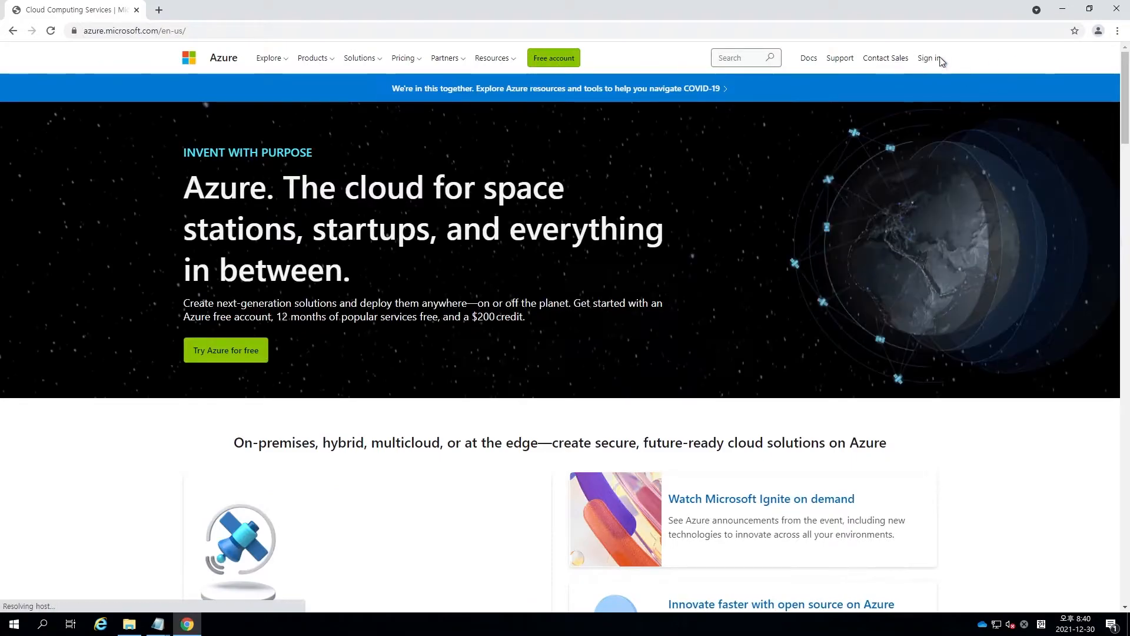
Step: Sign in to Azure, decline the website survey and open the Azure portal
left_click(935, 58)
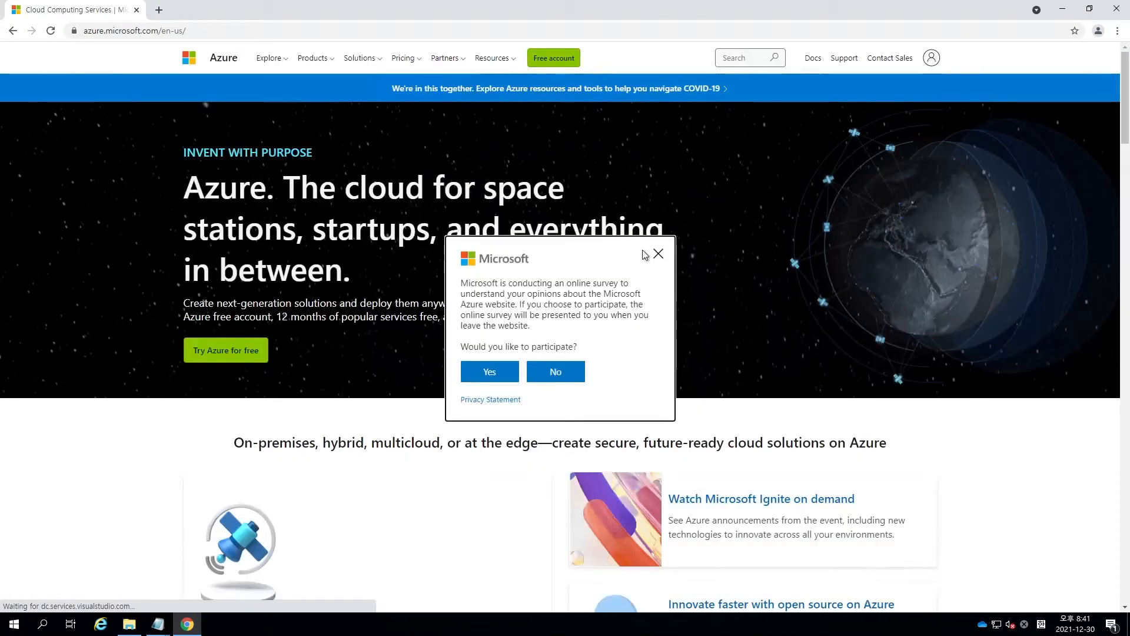
left_click(658, 253)
left_click(933, 57)
left_click(887, 133)
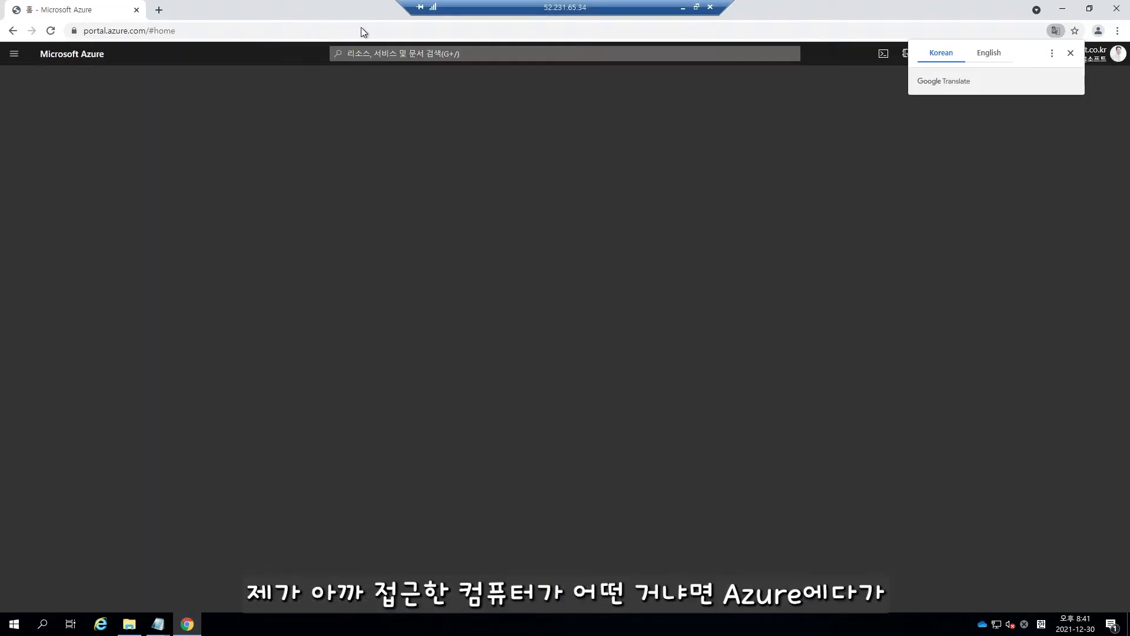
Step: Open the GLOBALDC01 virtual machine's overview in a smaller, resized browser window, dismiss the credit notification and review its basic information
left_click_drag(292, 9, 451, 85)
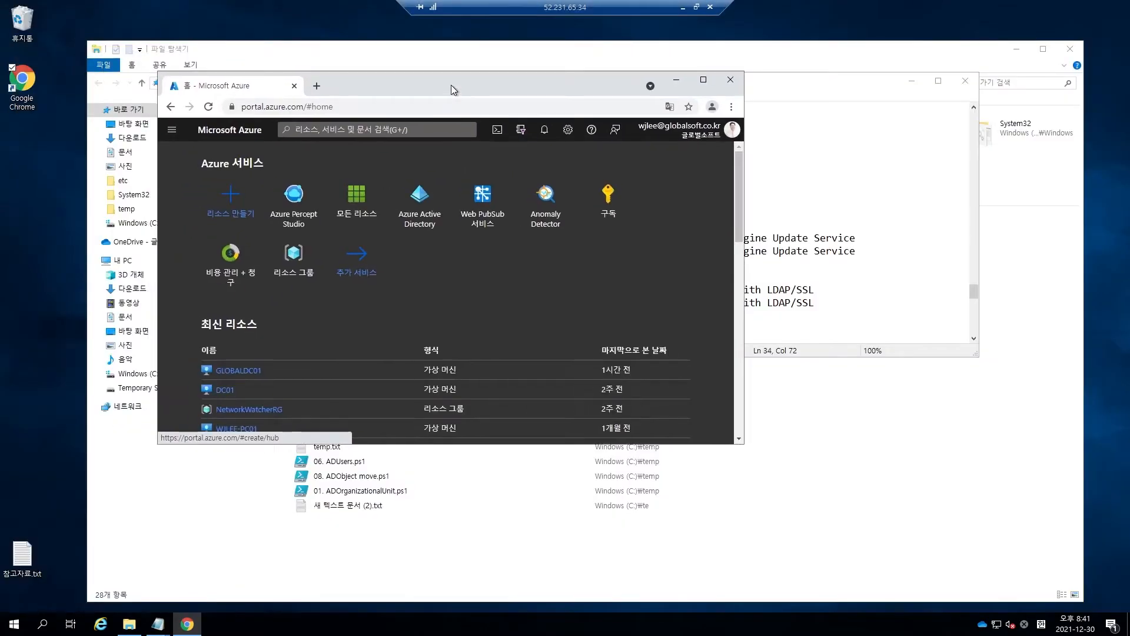
left_click(249, 371)
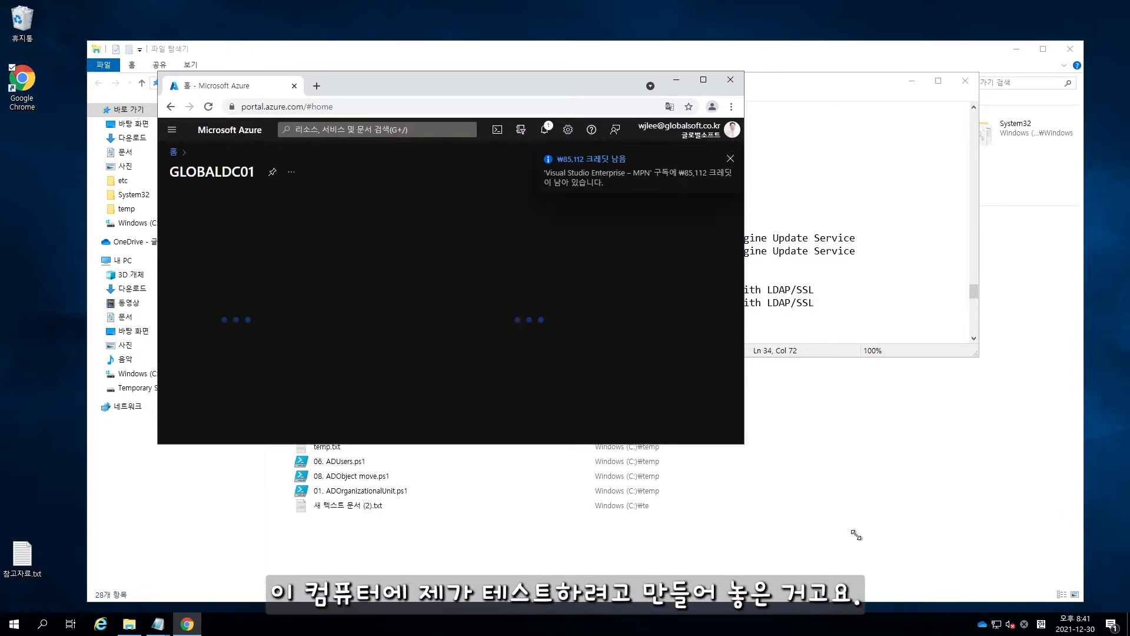
left_click_drag(743, 444, 856, 535)
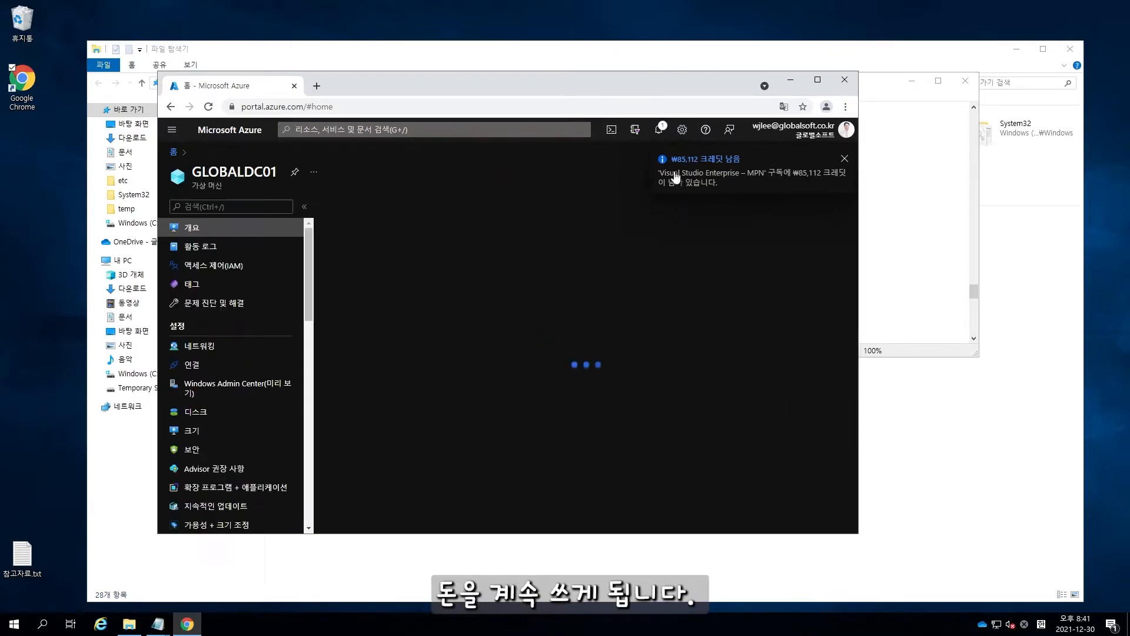
left_click(845, 160)
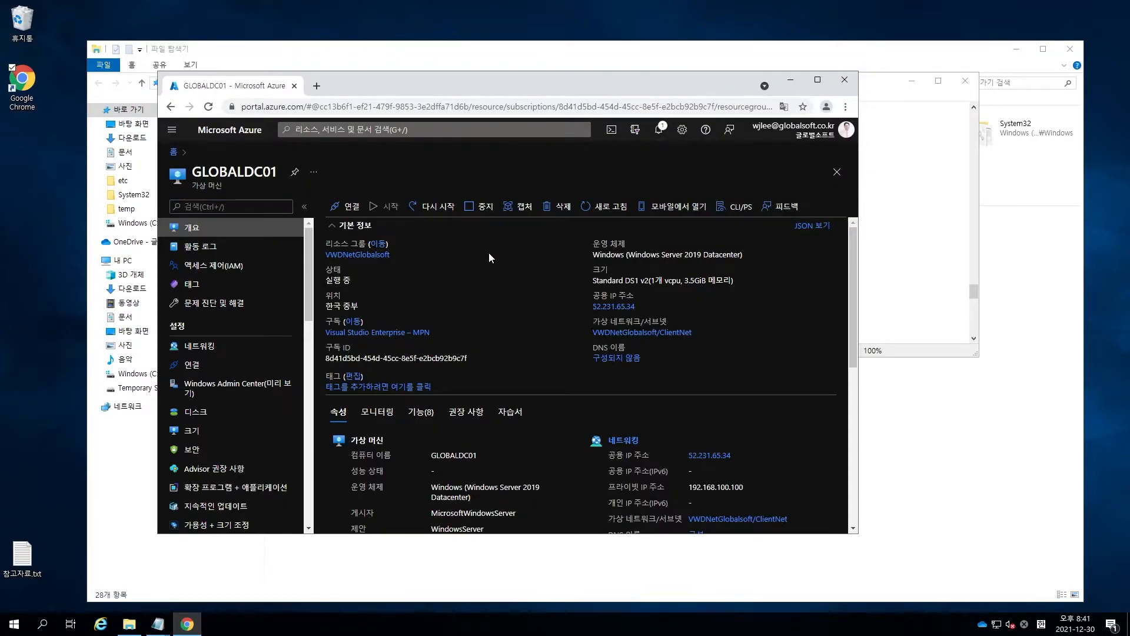
scroll(487, 253, "down", 2)
scroll(485, 257, "up", 2)
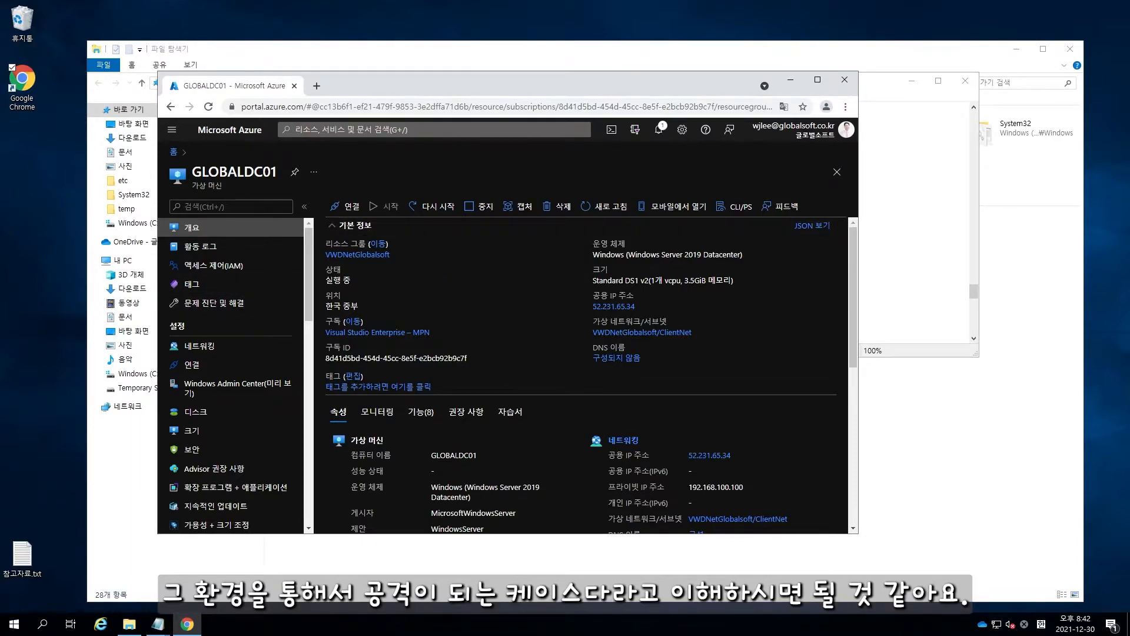
Step: Minimize the browser showing the GLOBALDC01 overview and close the services file
left_click_drag(698, 88, 842, 107)
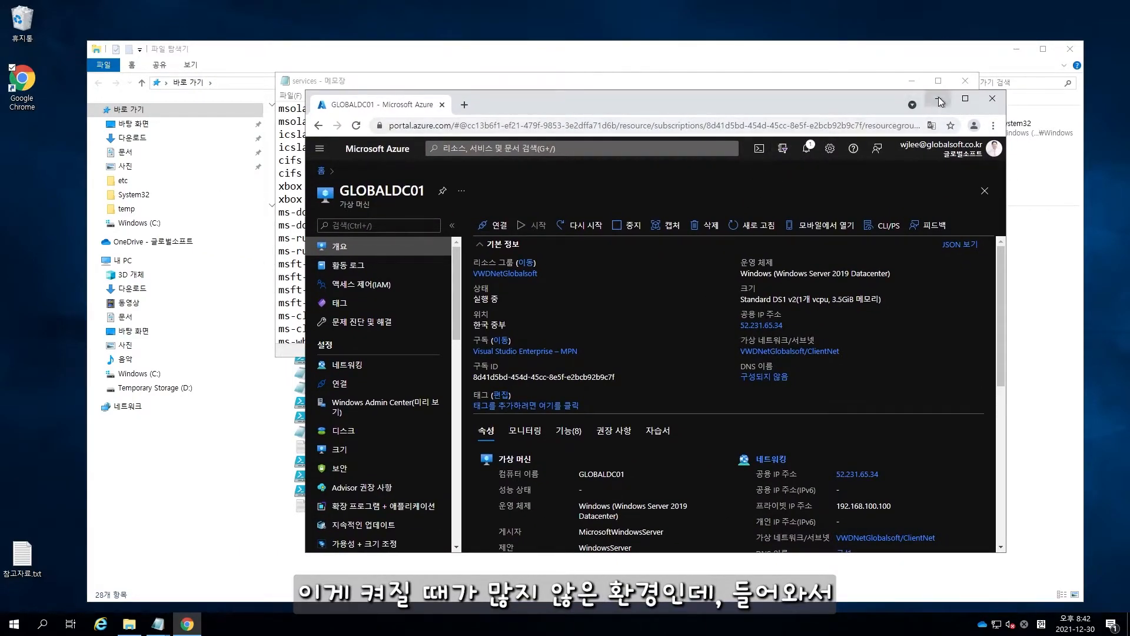
left_click(940, 100)
left_click(825, 125)
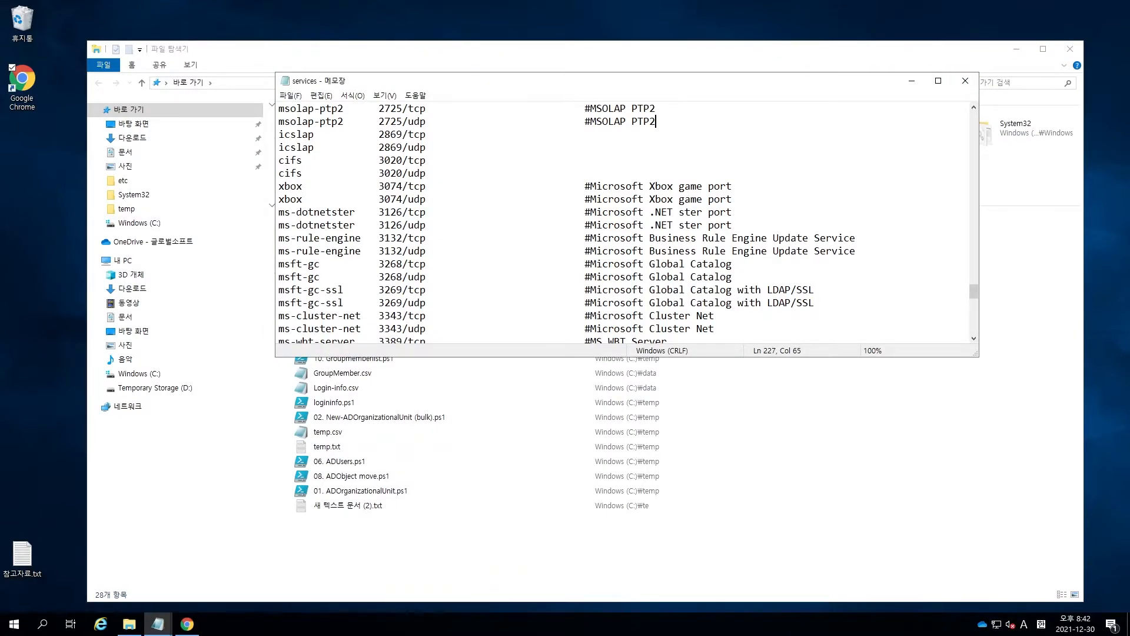
left_click(969, 82)
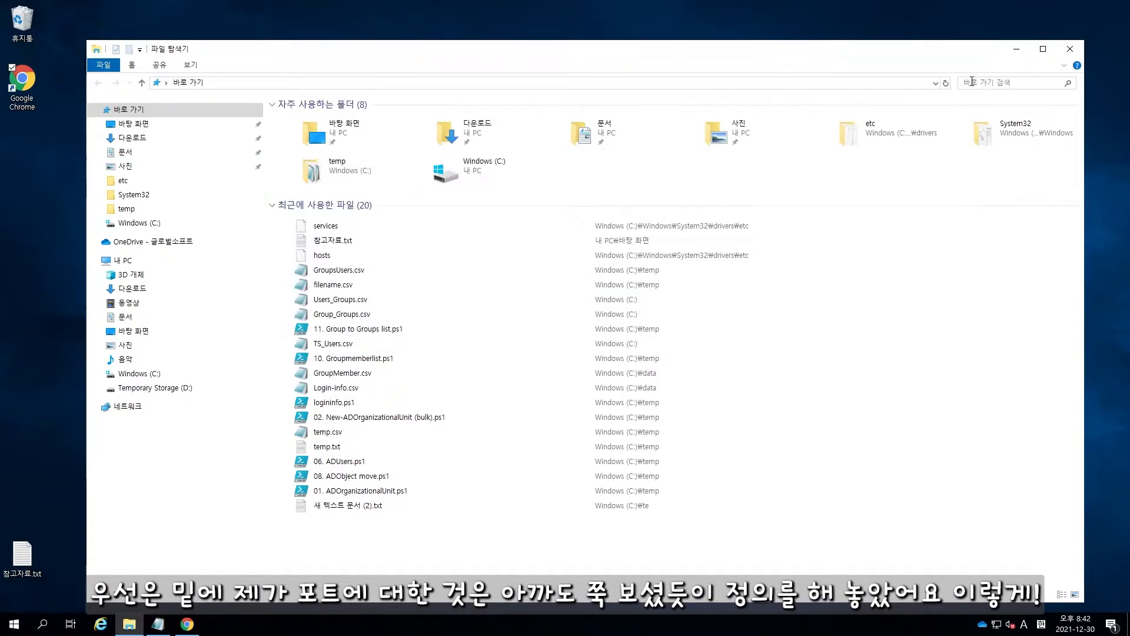
Step: Minimize File Explorer and review the FTP and FTPS port entries (20, 21, 989 and 990) in the 참고자료.txt notes
left_click(1015, 51)
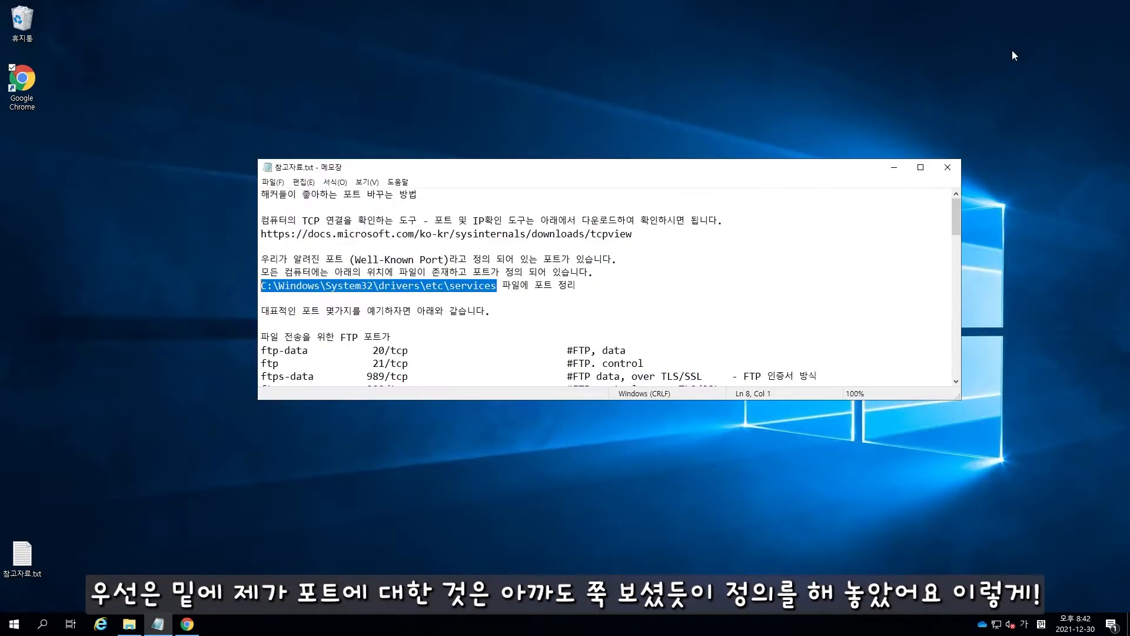
left_click(500, 310)
scroll(407, 265, "down", 4)
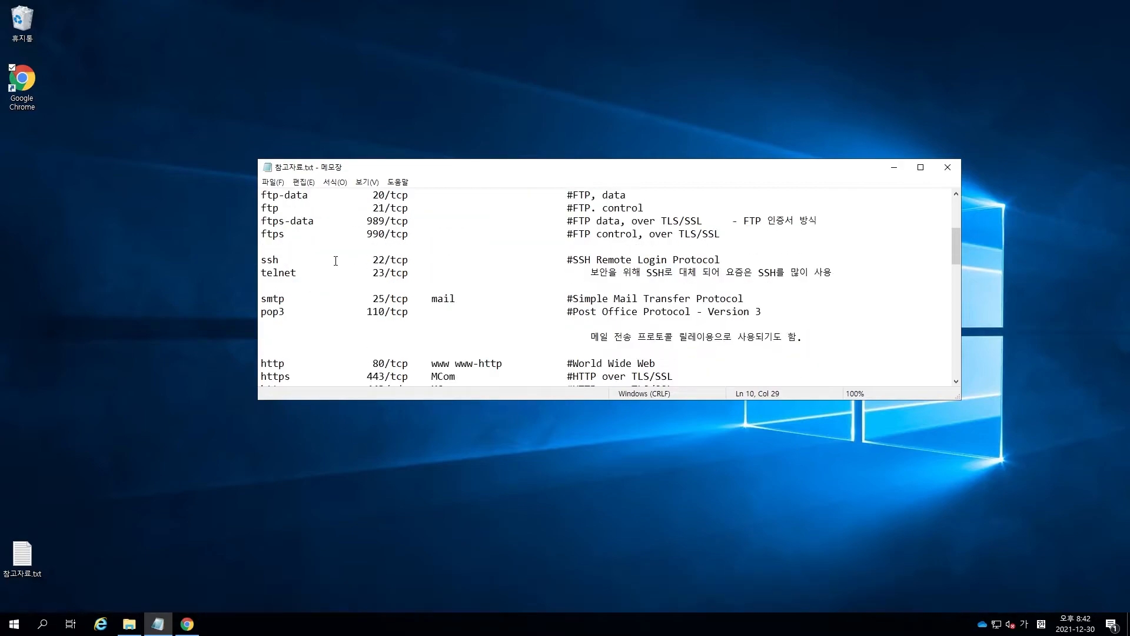
scroll(519, 237, "up", 2)
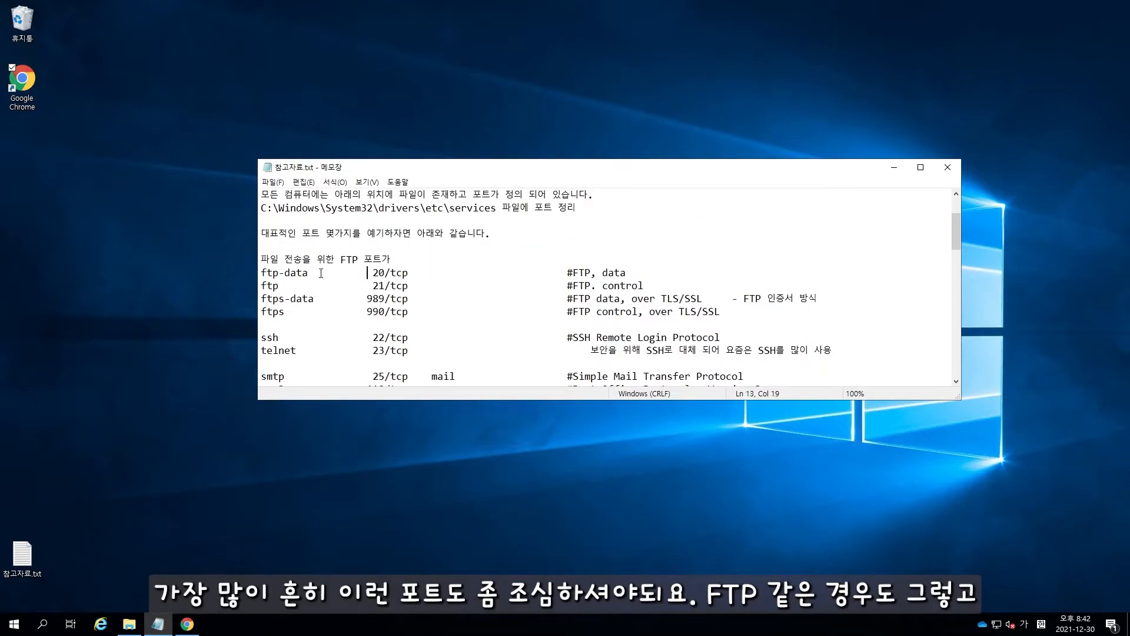
left_click_drag(266, 272, 678, 288)
left_click(496, 321)
left_click_drag(267, 298, 823, 300)
left_click(313, 320)
left_click(731, 318)
scroll(621, 275, "down", 1)
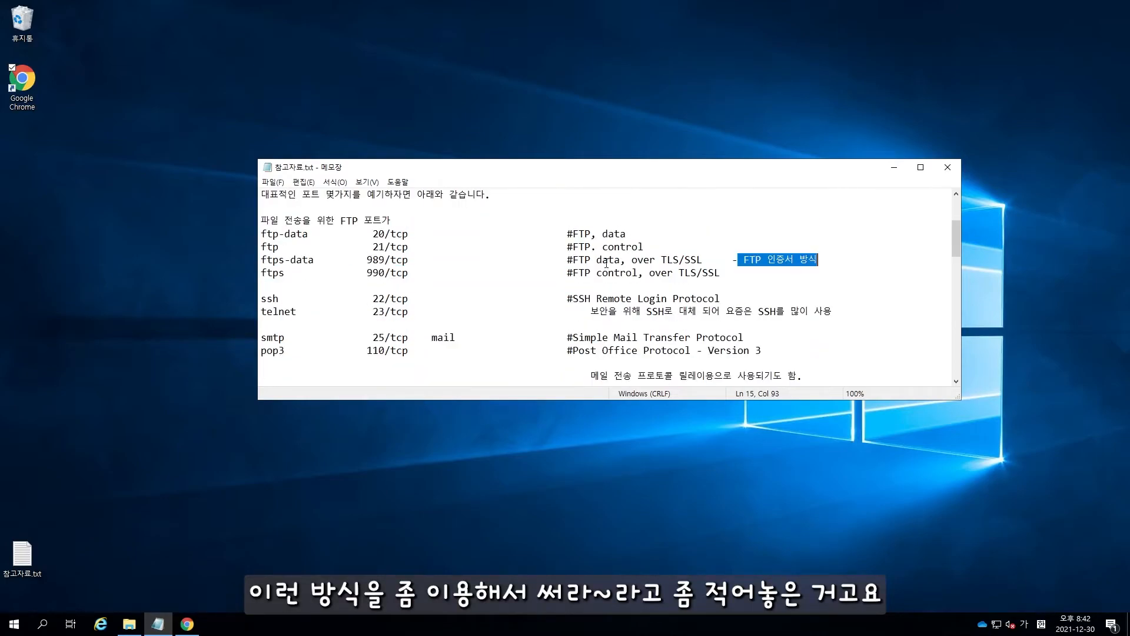
scroll(836, 294, "down", 1)
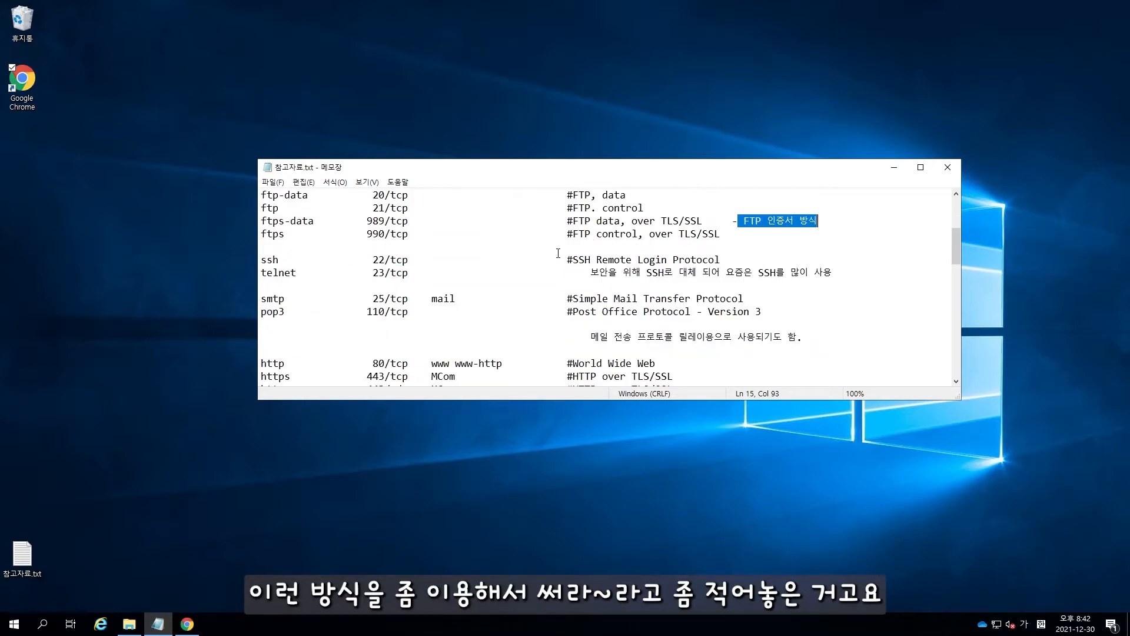
Step: Review the SSH 22 and Telnet 23 entries and highlight the note on replacing Telnet with SSH for security
scroll(558, 253, "up", 7)
scroll(380, 255, "down", 6)
scroll(380, 255, "down", 4)
scroll(365, 247, "up", 5)
scroll(401, 295, "down", 2)
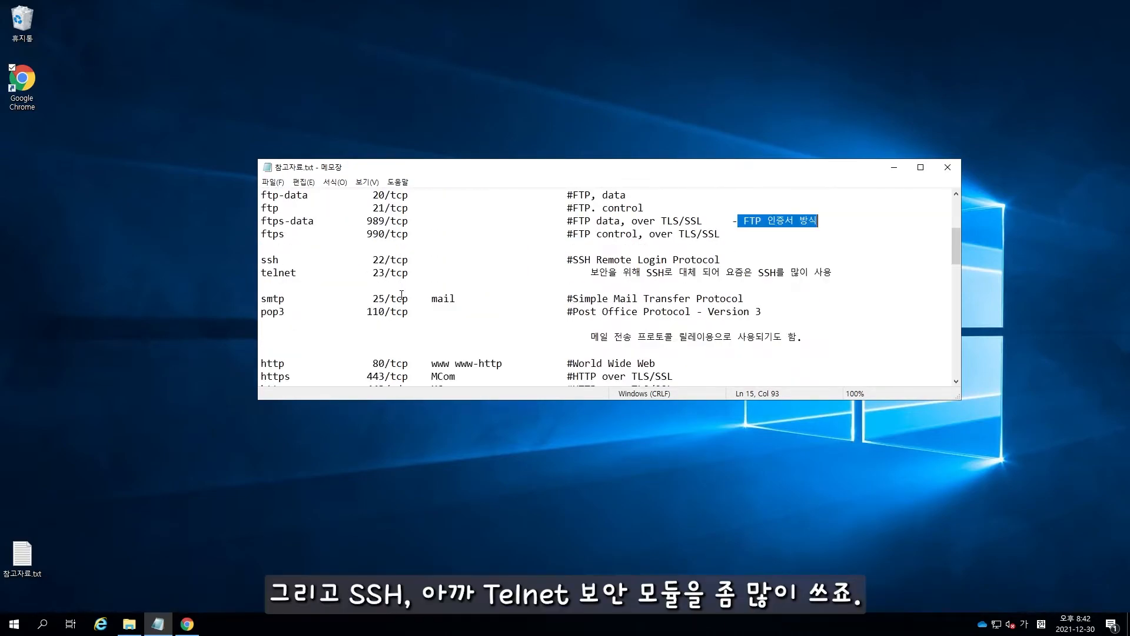
left_click(315, 268)
mouse_move(265, 265)
left_mouse_down()
mouse_move(326, 274)
mouse_move(263, 260)
left_mouse_up()
left_click(319, 274)
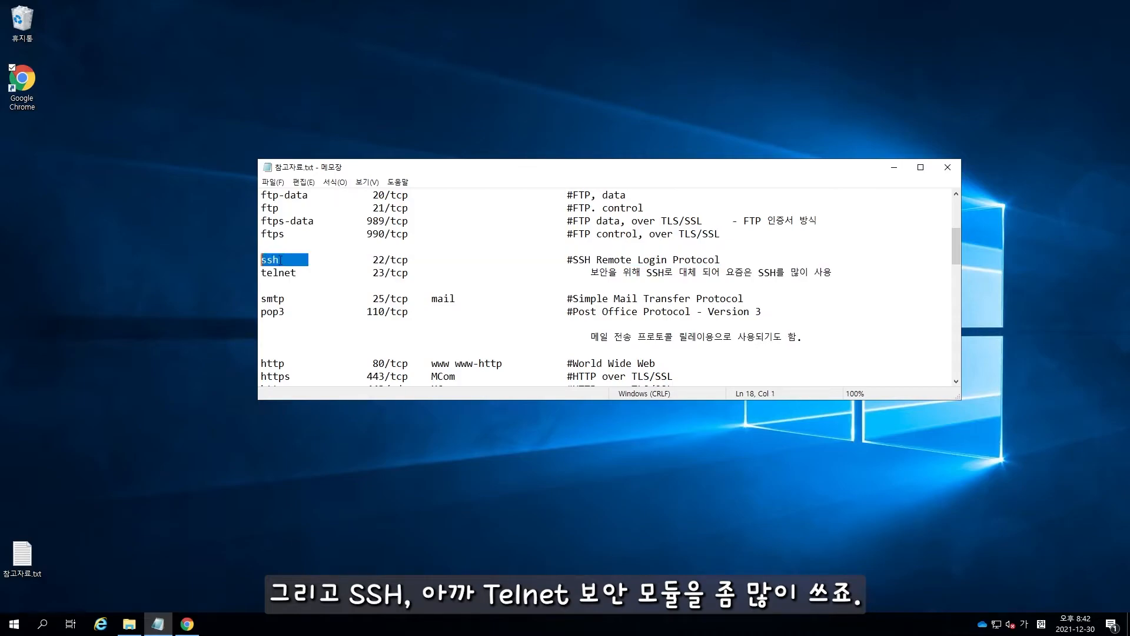
left_click_drag(591, 272, 758, 283)
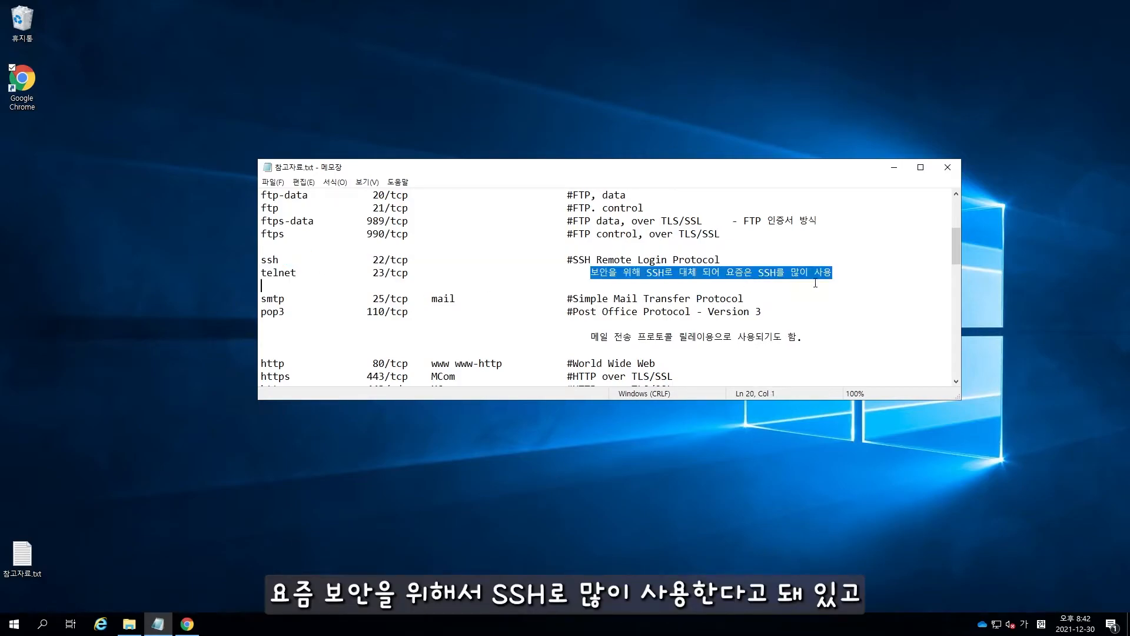
Step: Review the SMTP 25 and POP3 110 mail ports and the HTTP 80 and HTTPS 443 web ports in the notes
left_click(746, 300)
key("Down")
left_click_drag(278, 300, 827, 310)
scroll(633, 294, "down", 2)
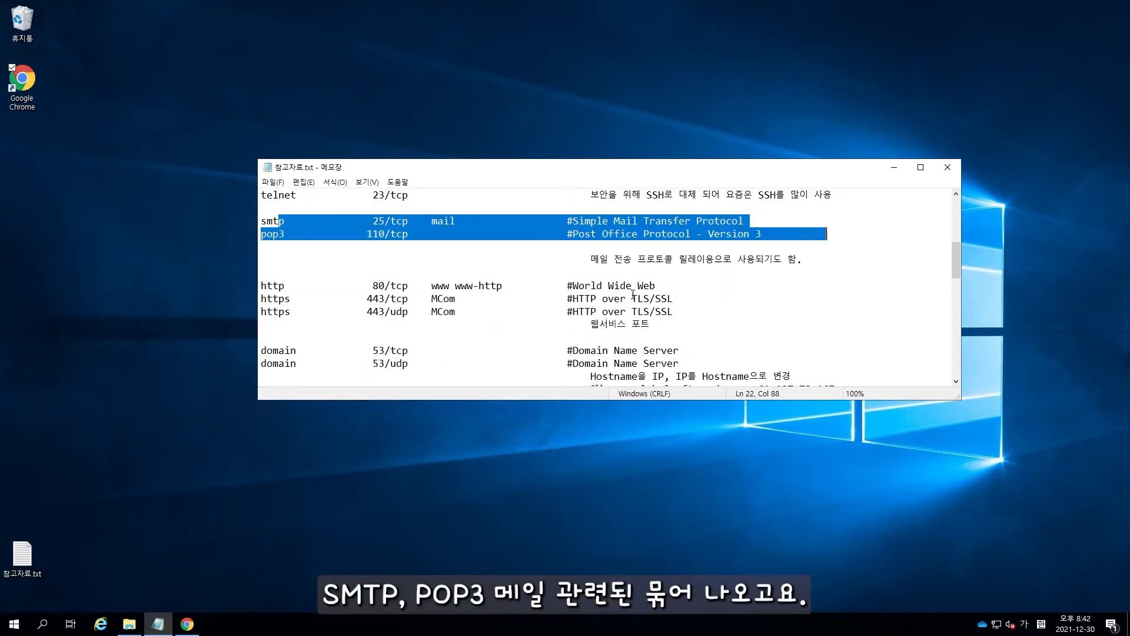
left_click(372, 286)
left_click_drag(265, 285, 556, 298)
left_click(597, 312)
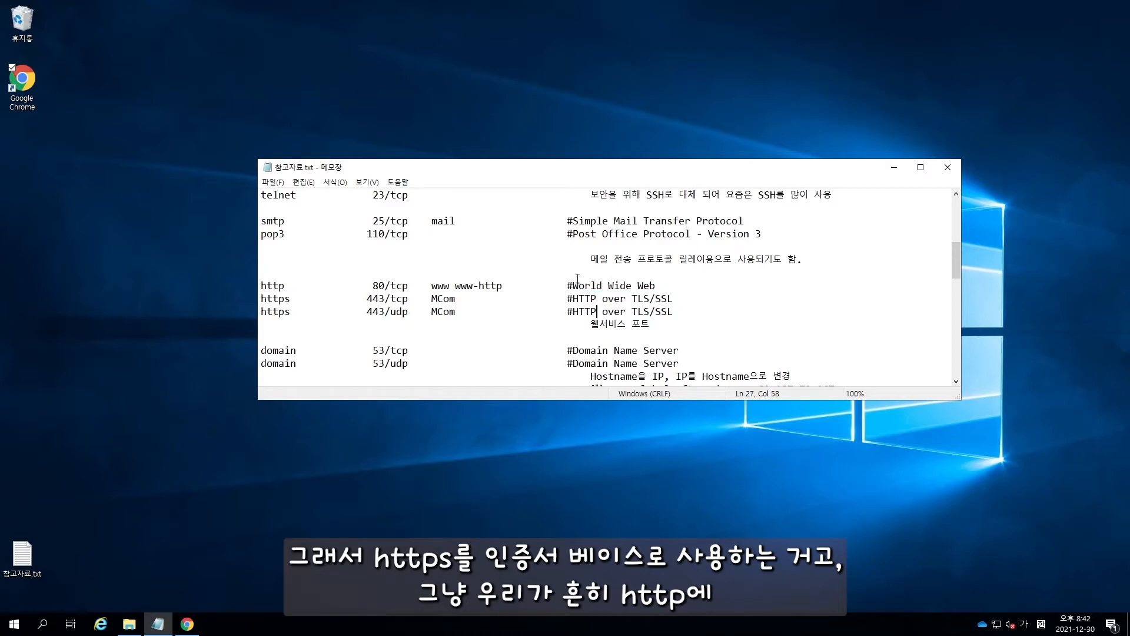
left_click_drag(409, 286, 261, 279)
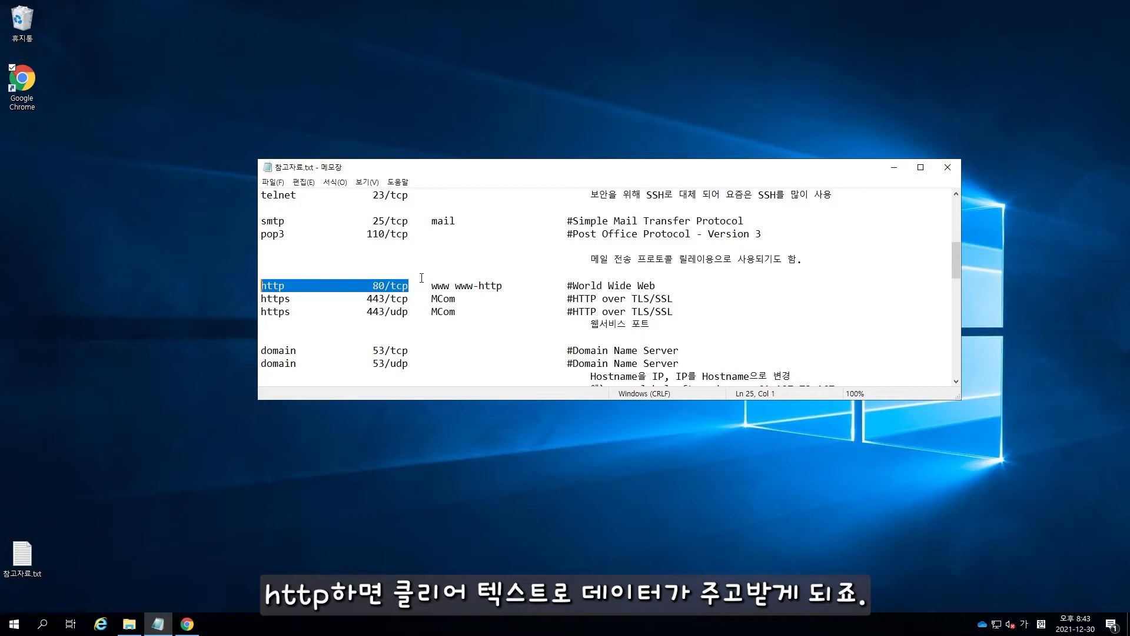
Step: Review the domain name server entries for port 53 and the example of resolving a hostname to an IP address
scroll(494, 288, "down", 3)
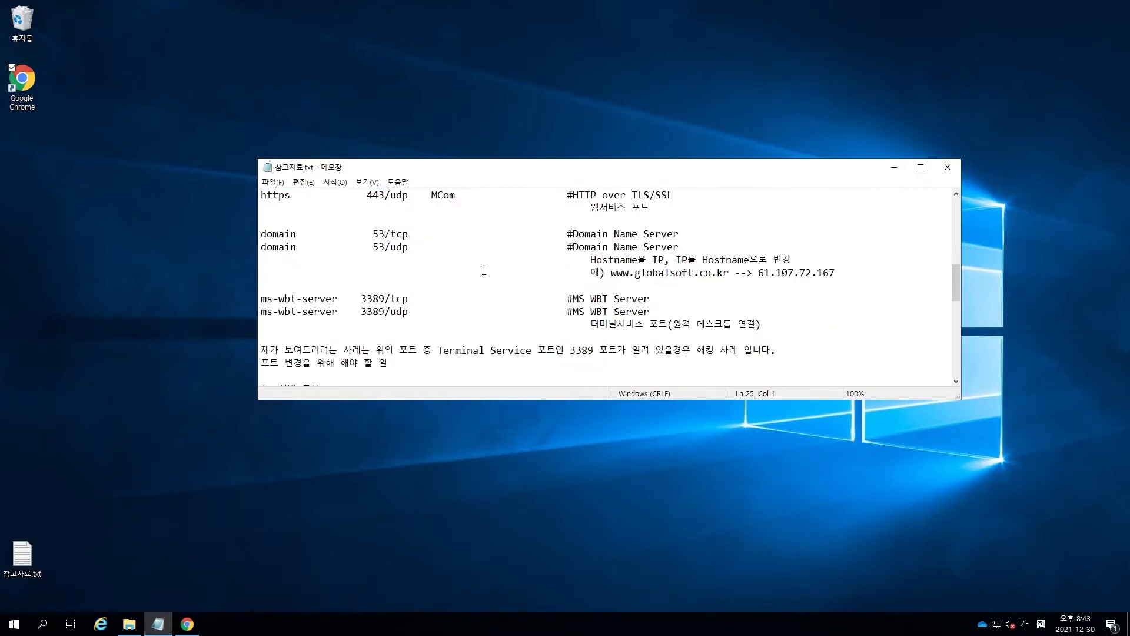
scroll(479, 276, "up", 1)
left_click(468, 286)
left_click_drag(265, 274, 713, 291)
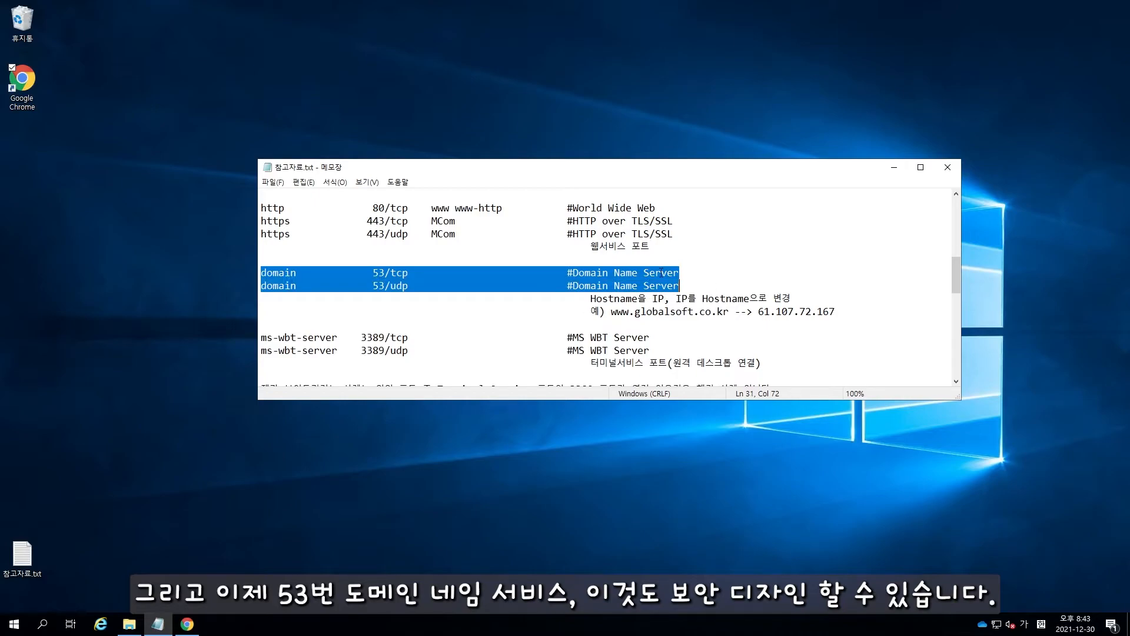
left_click(694, 282)
left_click_drag(586, 304, 677, 312)
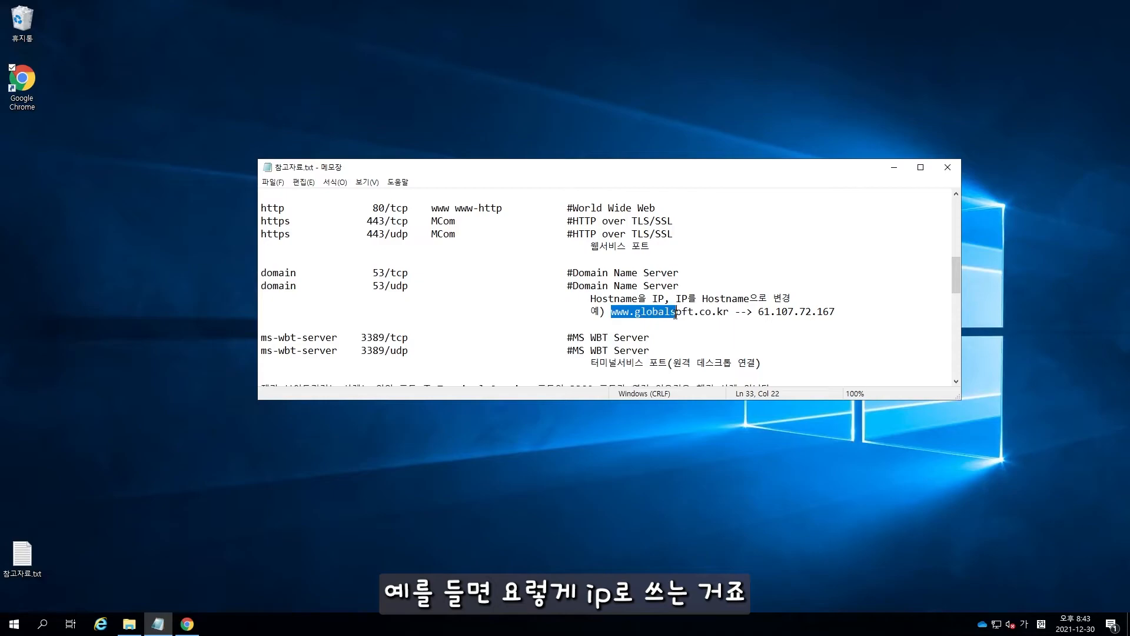
left_click(603, 300)
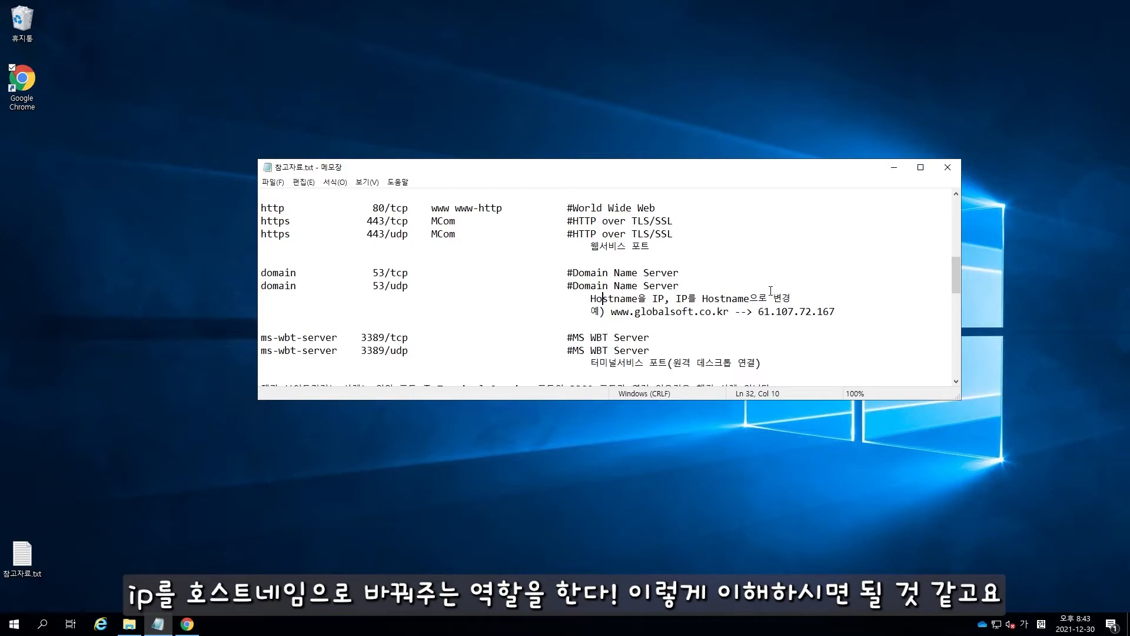
left_click(640, 312)
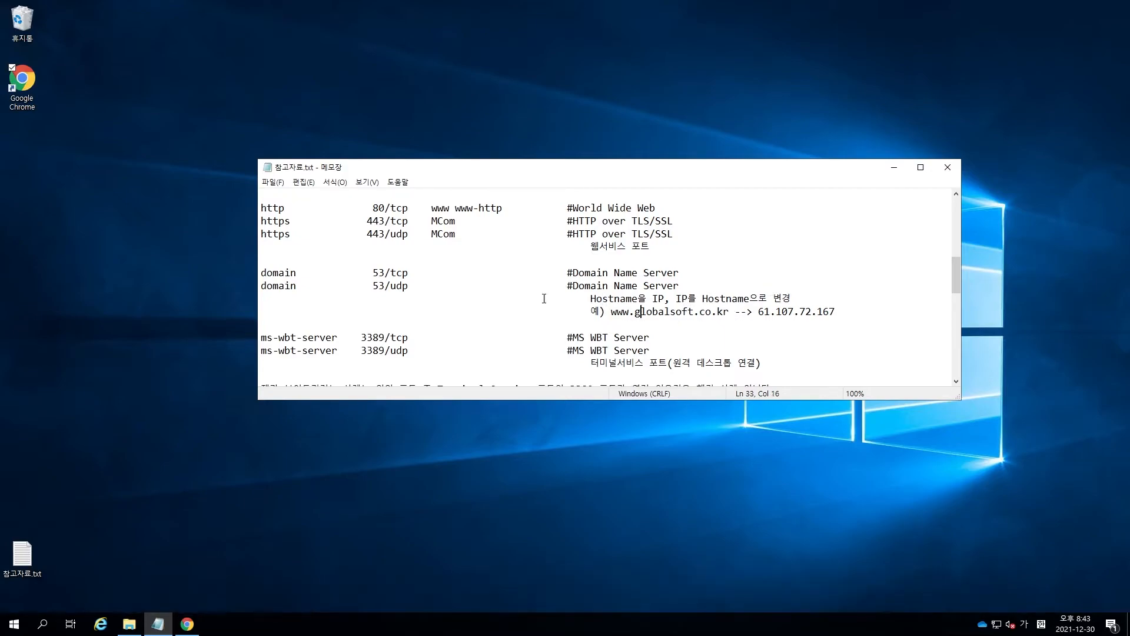
Step: Highlight the ms-wbt-server 3389/tcp entry for the terminal service port in the notes
scroll(546, 291, "down", 2)
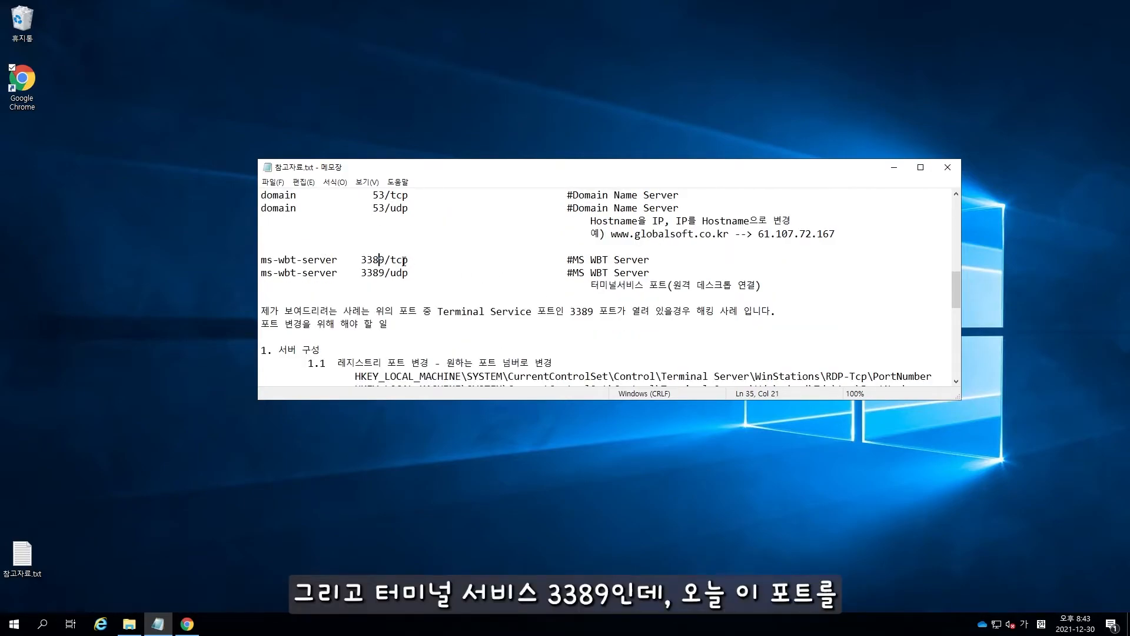
left_click_drag(366, 261, 428, 261)
left_click(355, 259)
left_click_drag(355, 259, 439, 261)
left_click(464, 281)
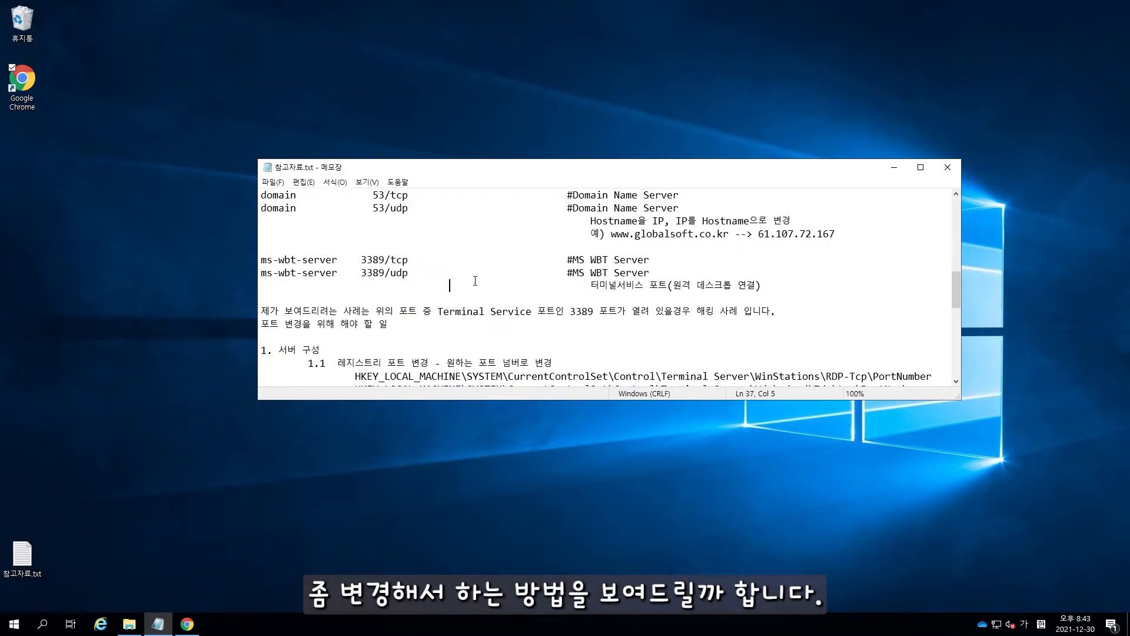
Step: Examine the port-change procedure in the notes, covering server, network device and client configuration, and return to the registry paths in section 1.1
scroll(447, 274, "down", 2)
left_click(433, 262)
scroll(491, 253, "down", 1)
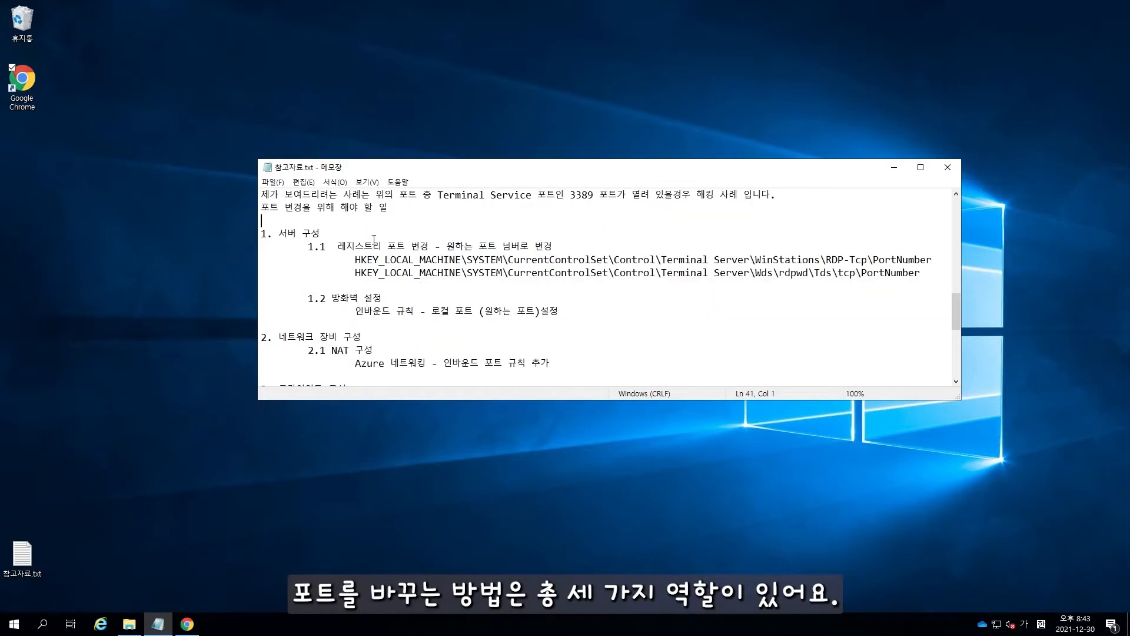
left_click_drag(324, 233, 263, 234)
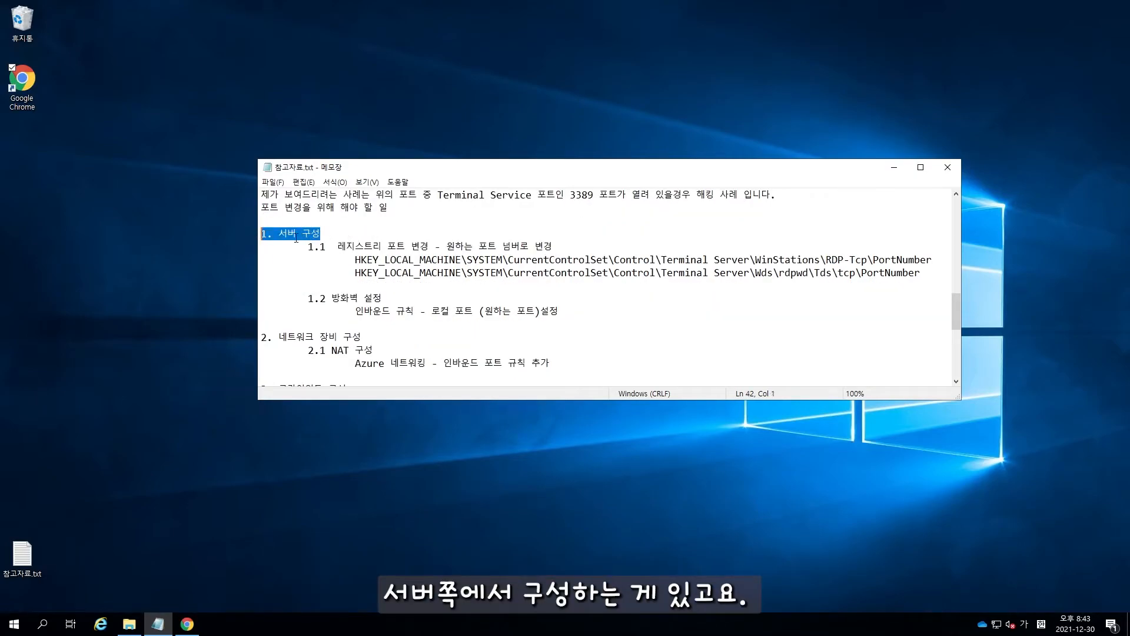
left_click(372, 324)
left_click_drag(375, 337, 269, 326)
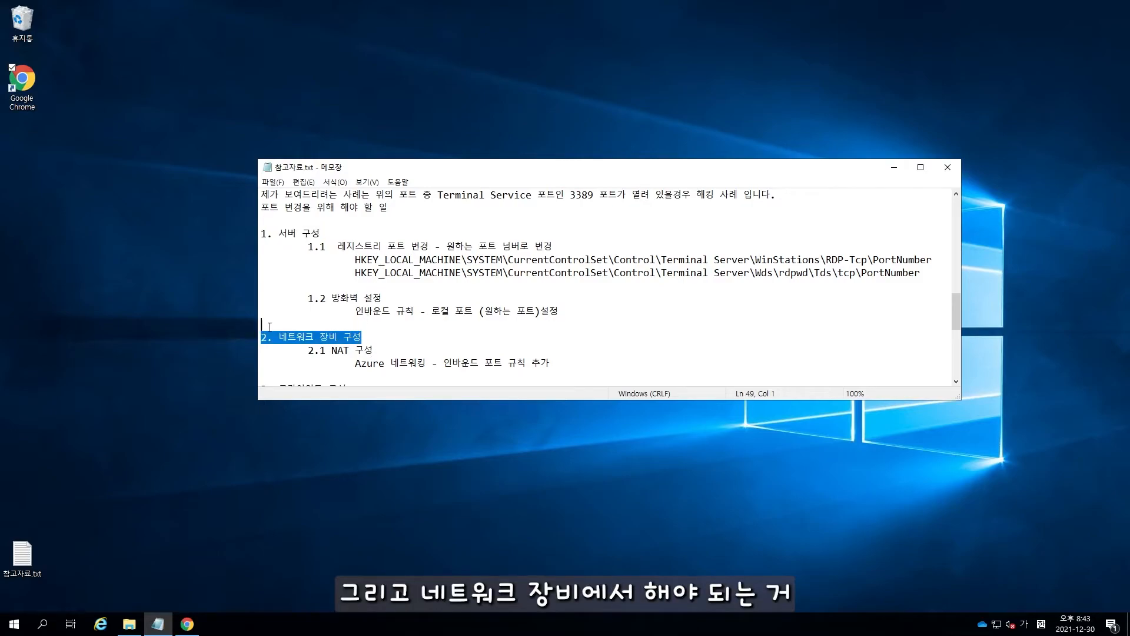
scroll(363, 316, "down", 2)
left_click_drag(351, 311, 263, 312)
scroll(363, 285, "up", 1)
left_click(370, 298)
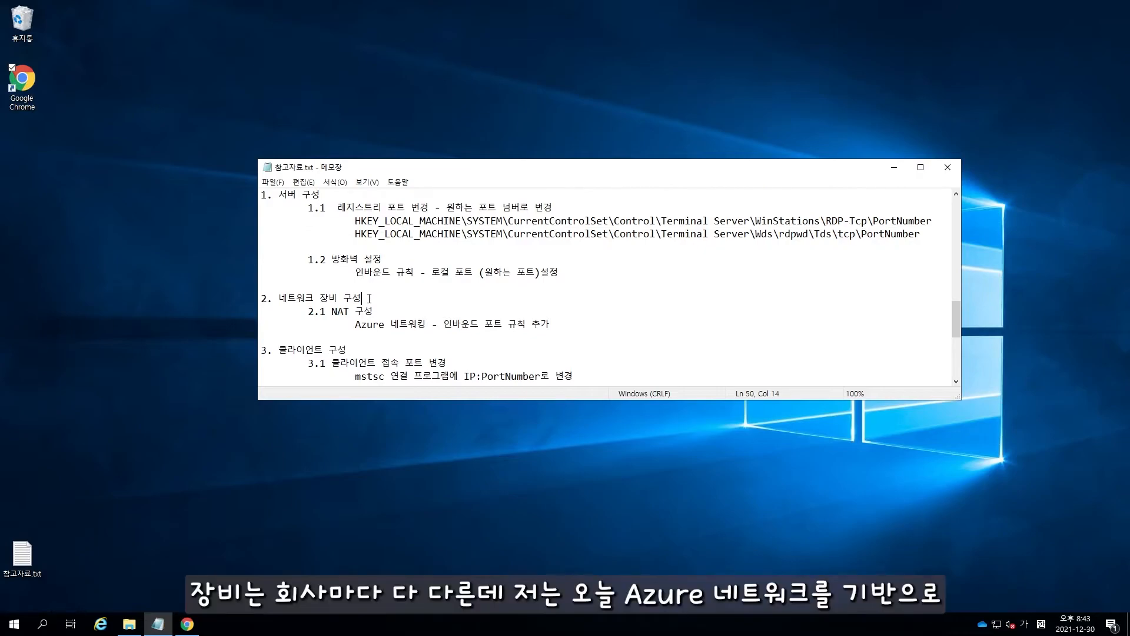
left_click_drag(264, 297, 563, 329)
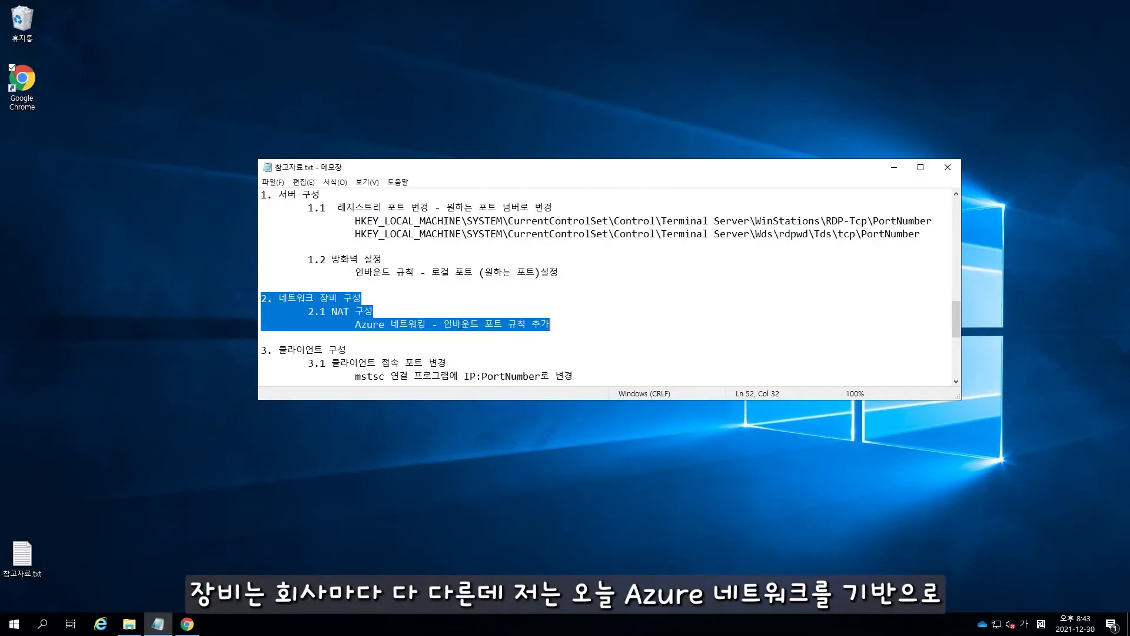
left_click(483, 312)
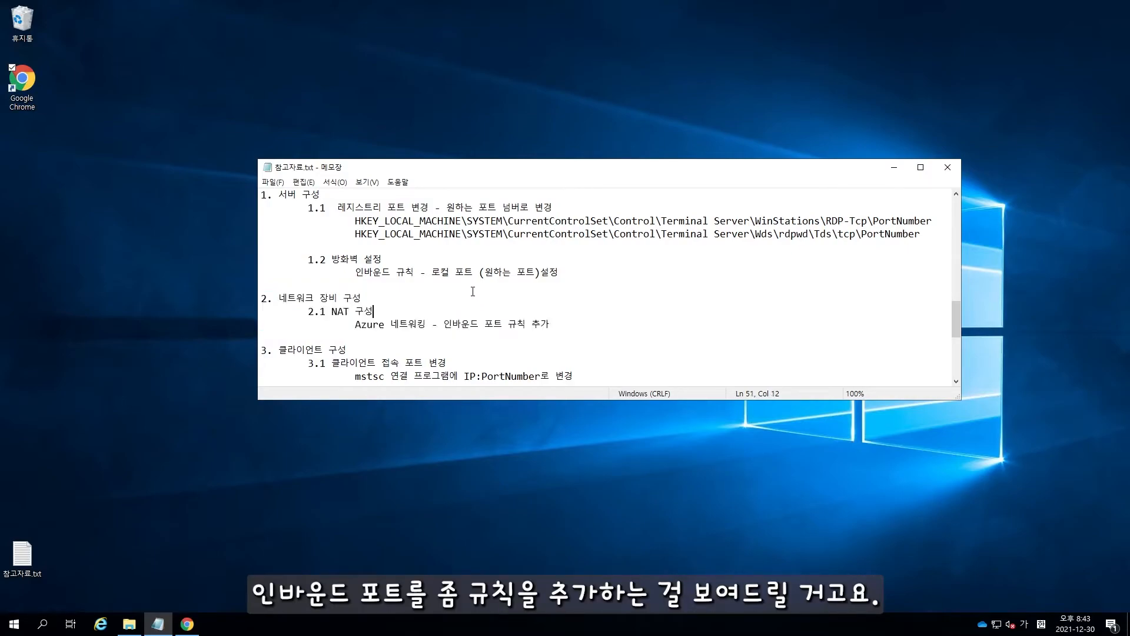
scroll(477, 291, "up", 1)
left_click(479, 290)
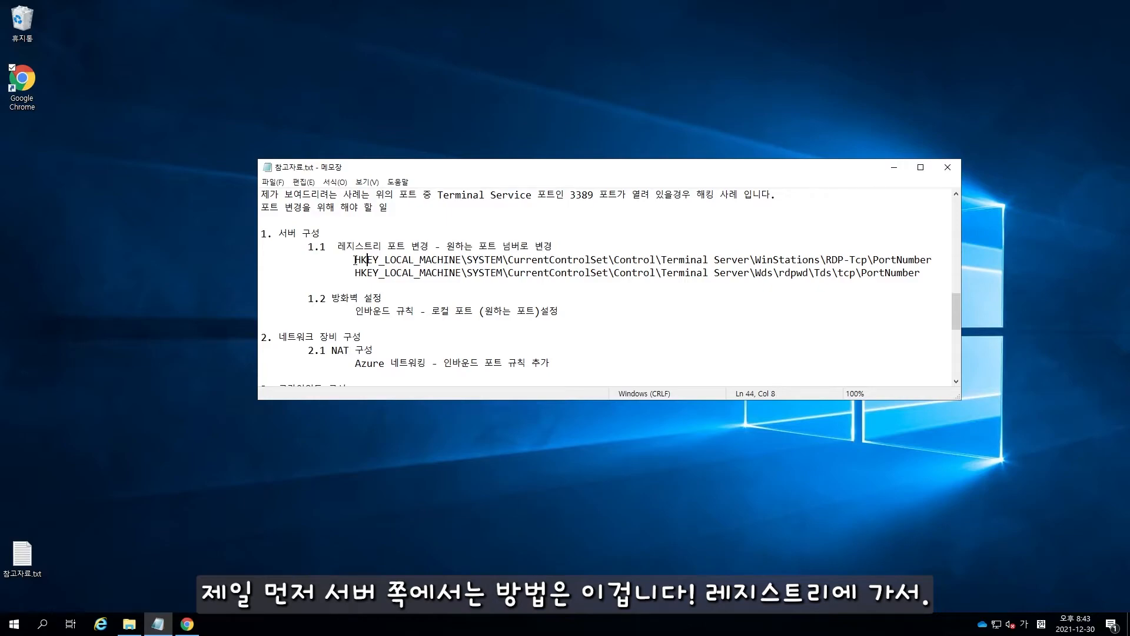
Step: Open the Registry Editor with regedit and arrange it and the 참고자료.txt notes side by side
right_click(15, 623)
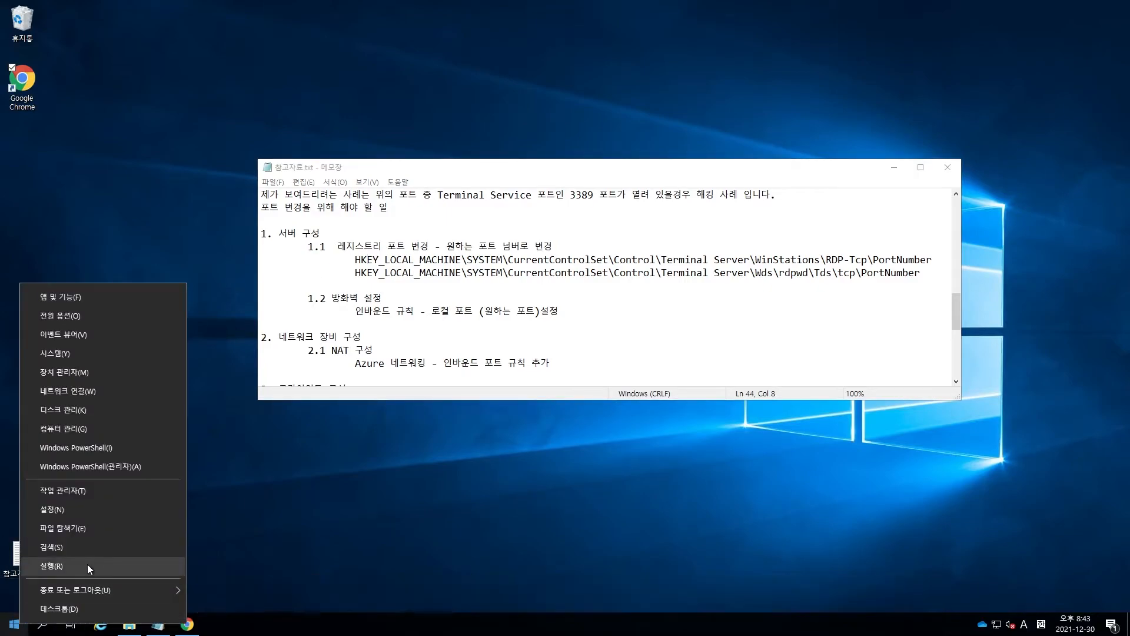
left_click(53, 566)
type("regedit")
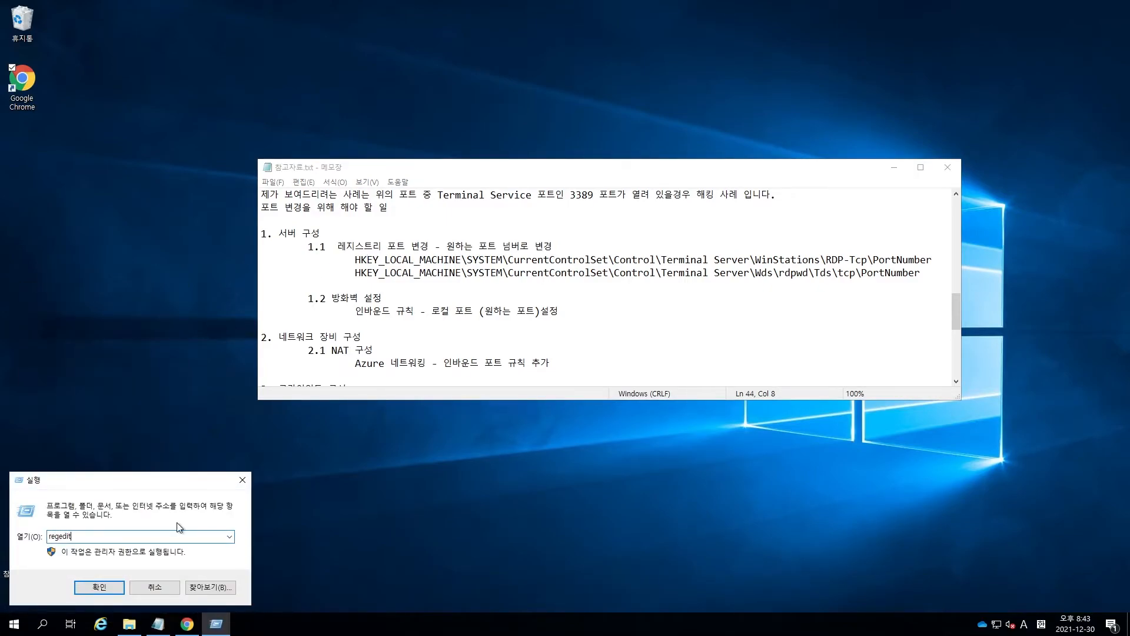
key("Return")
left_click_drag(400, 70, 886, 130)
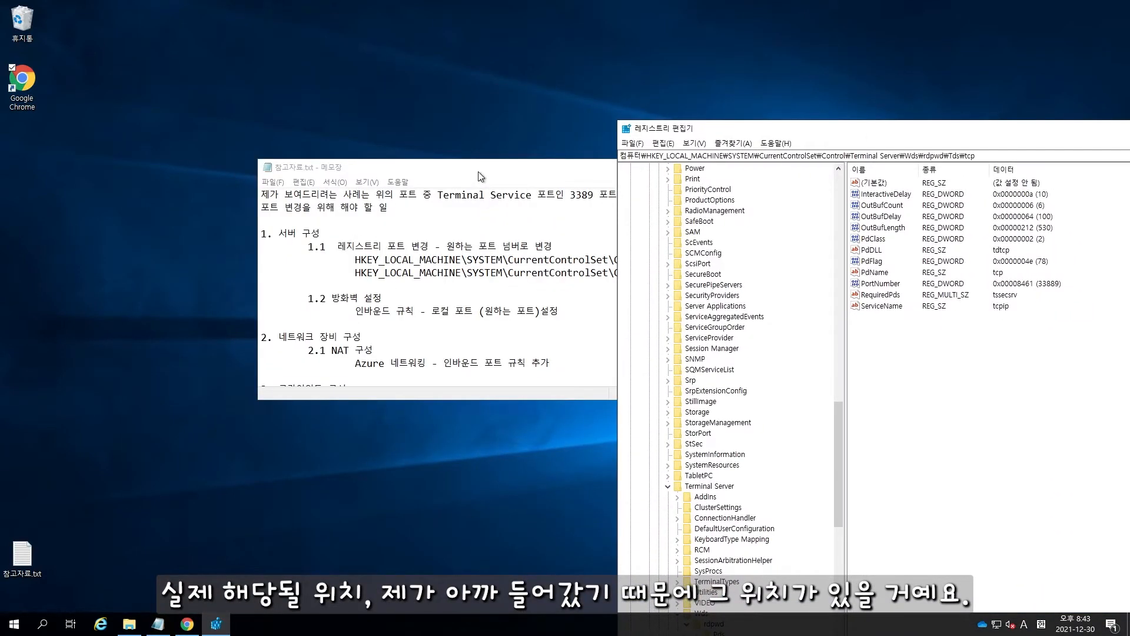
left_click_drag(478, 175, 258, 47)
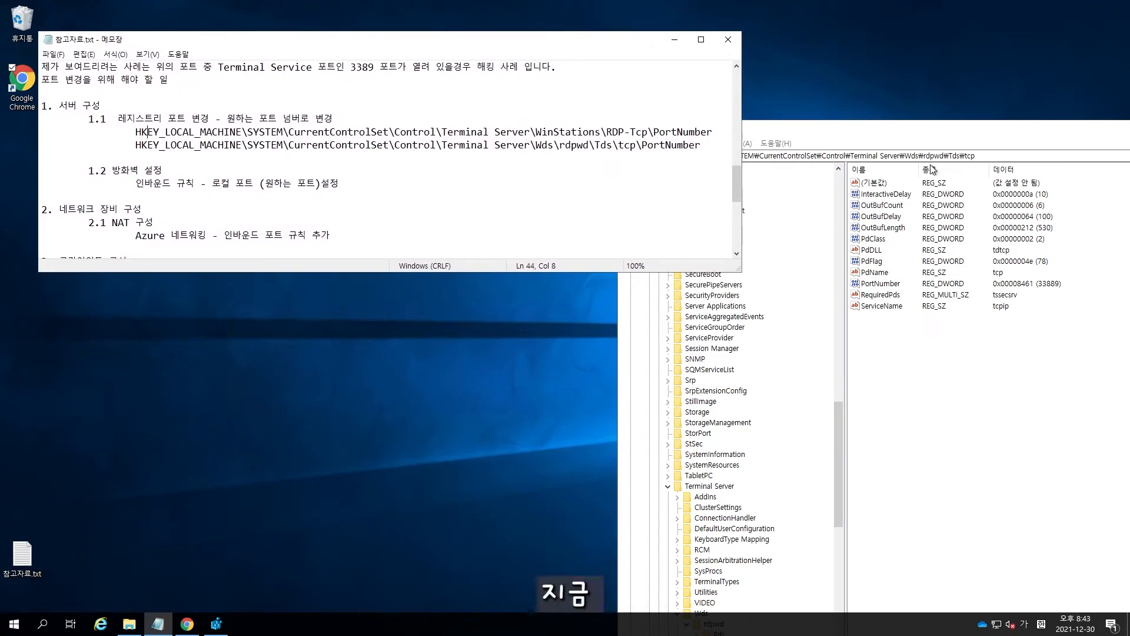
Step: Highlight both PortNumber registry paths in the notes and go to HKEY_LOCAL_MACHINE\SYSTEM\CurrentControlSet\Control in the Registry Editor
left_click(576, 148)
left_click_drag(702, 145, 154, 132)
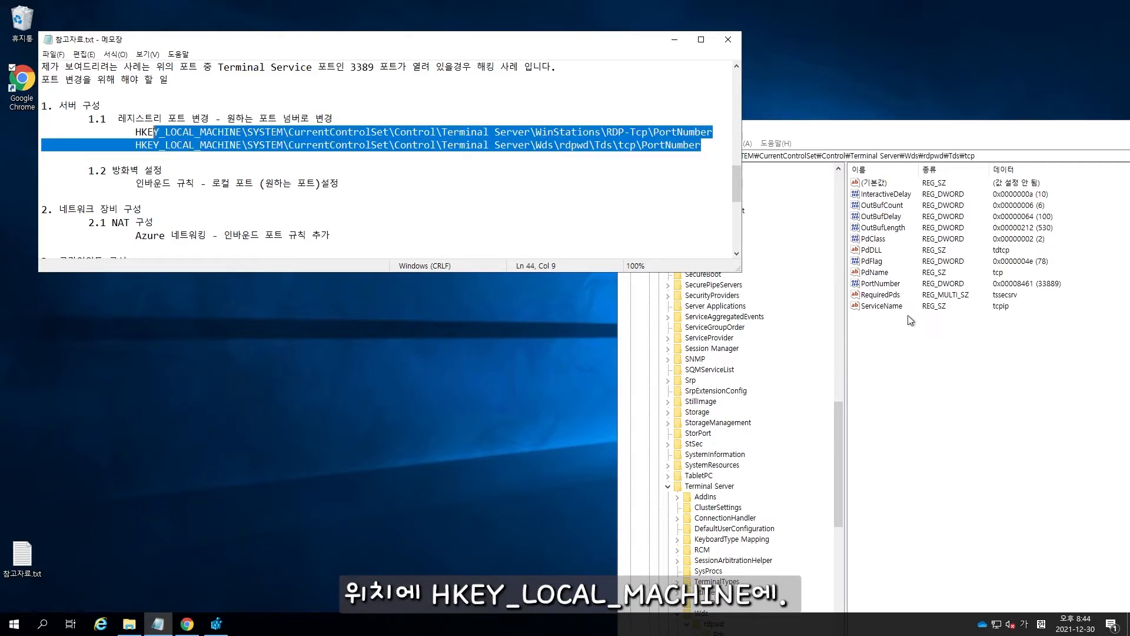
left_click(952, 349)
left_click_drag(839, 427, 848, 182)
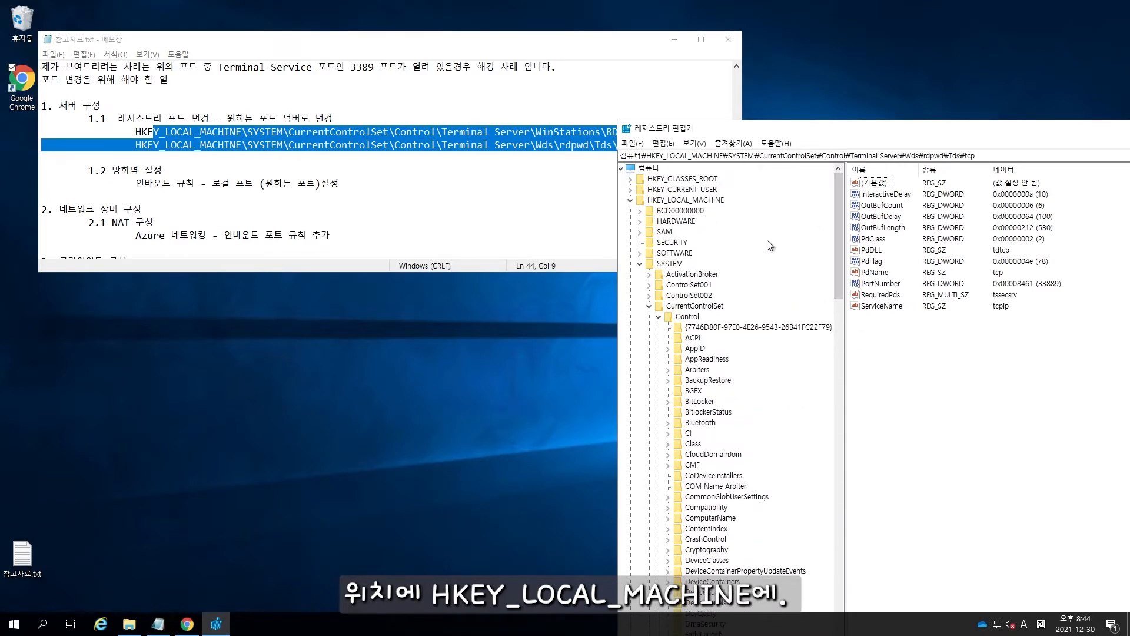
left_click(686, 201)
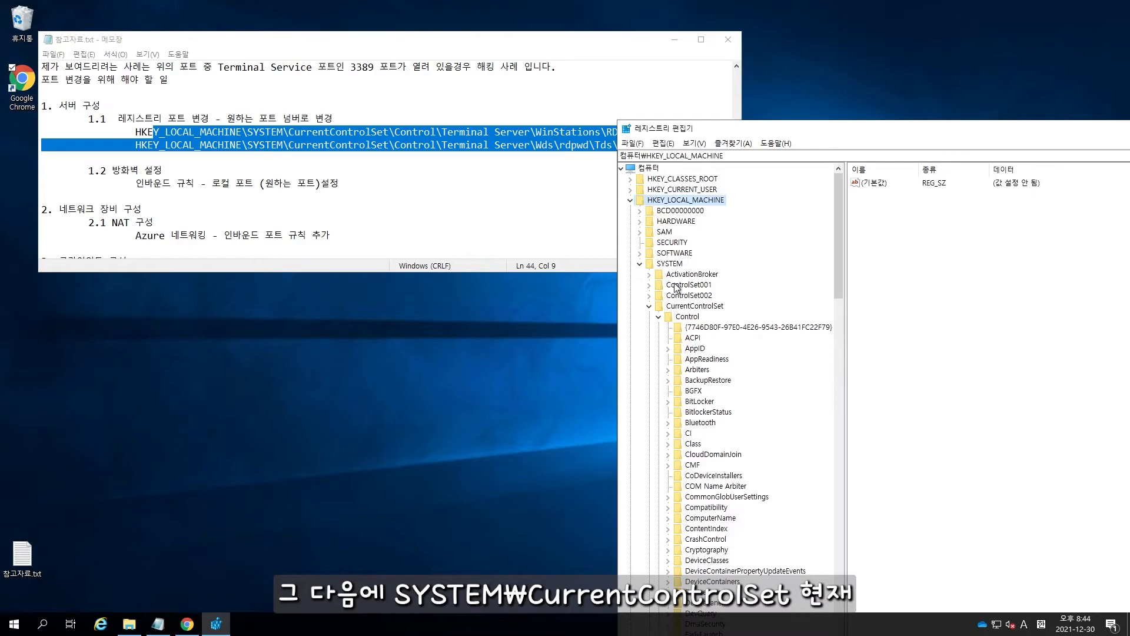
left_click(681, 266)
left_click(695, 307)
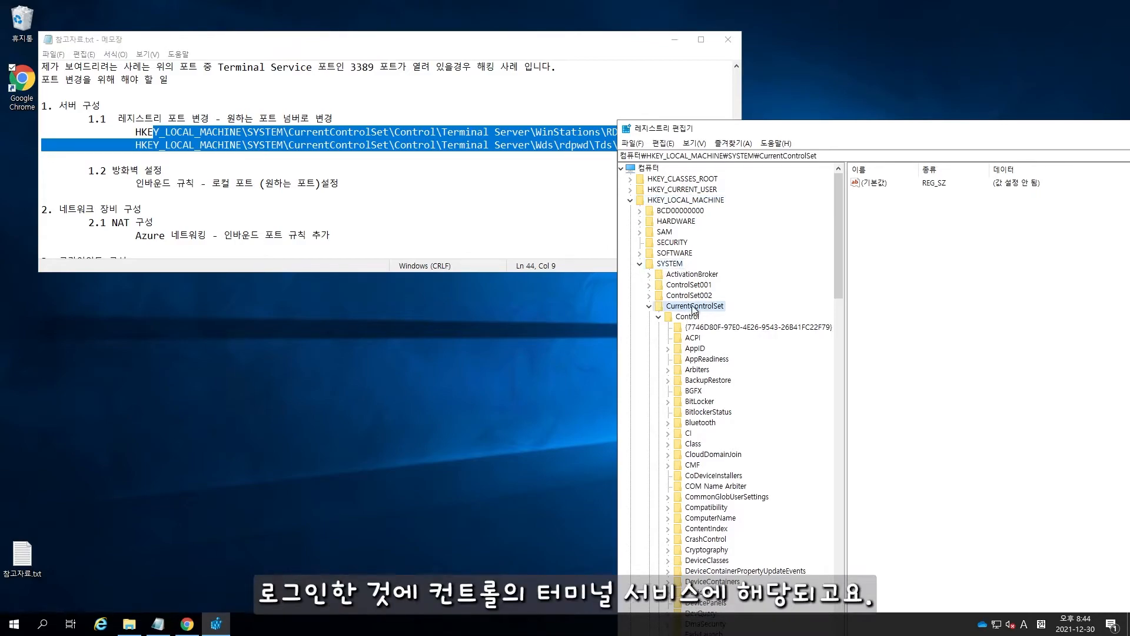
left_click(690, 317)
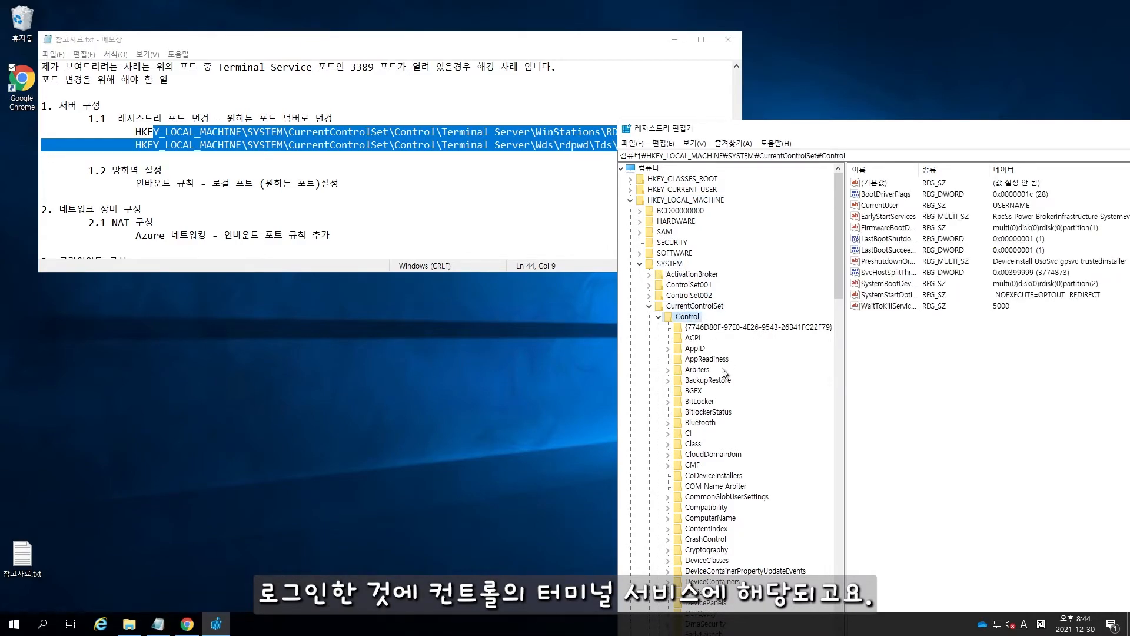
Step: Reposition the Registry Editor window and open the tcp key under Terminal Server\Wds\rdpwd\Tds
scroll(724, 373, "down", 4)
left_click_drag(755, 131, 699, 40)
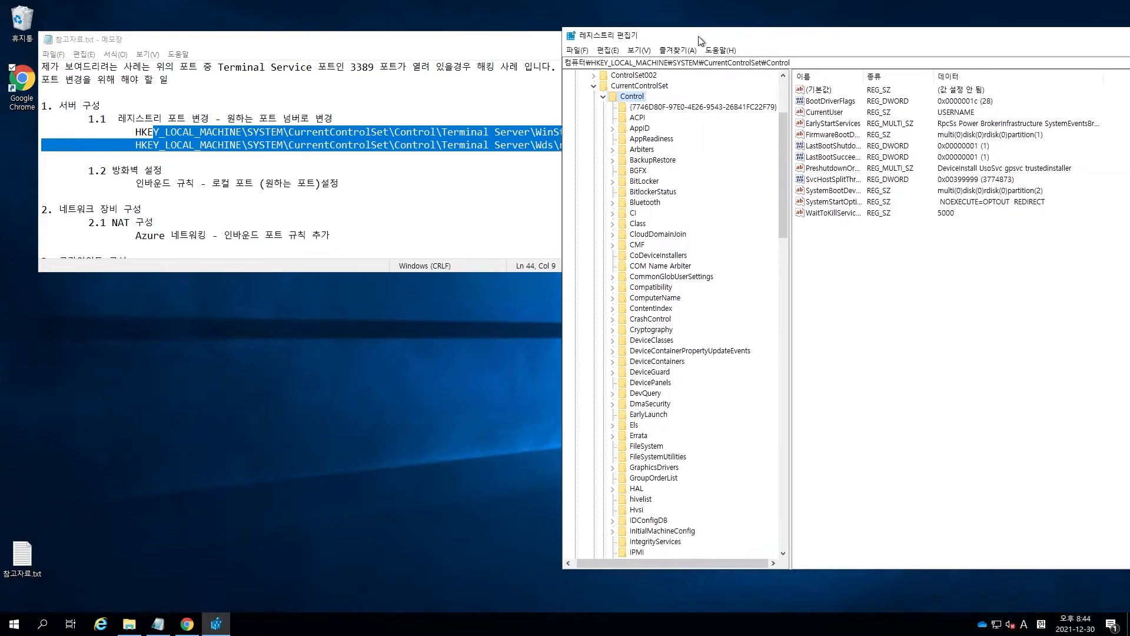
left_click_drag(782, 144, 781, 381)
left_click(653, 286)
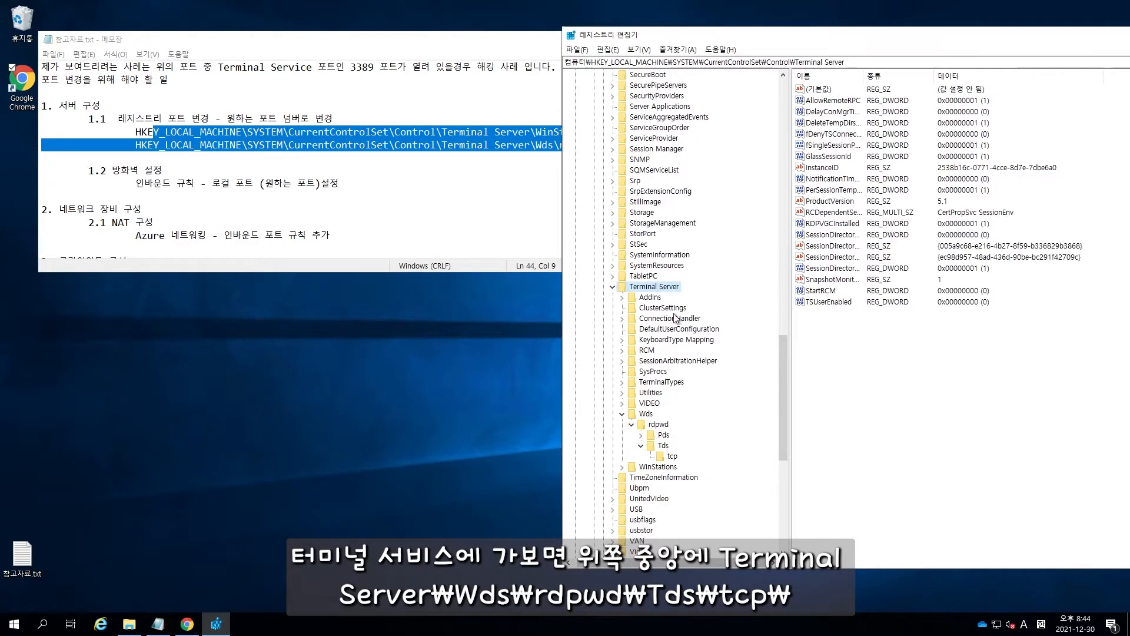
left_click(647, 413)
left_click(663, 425)
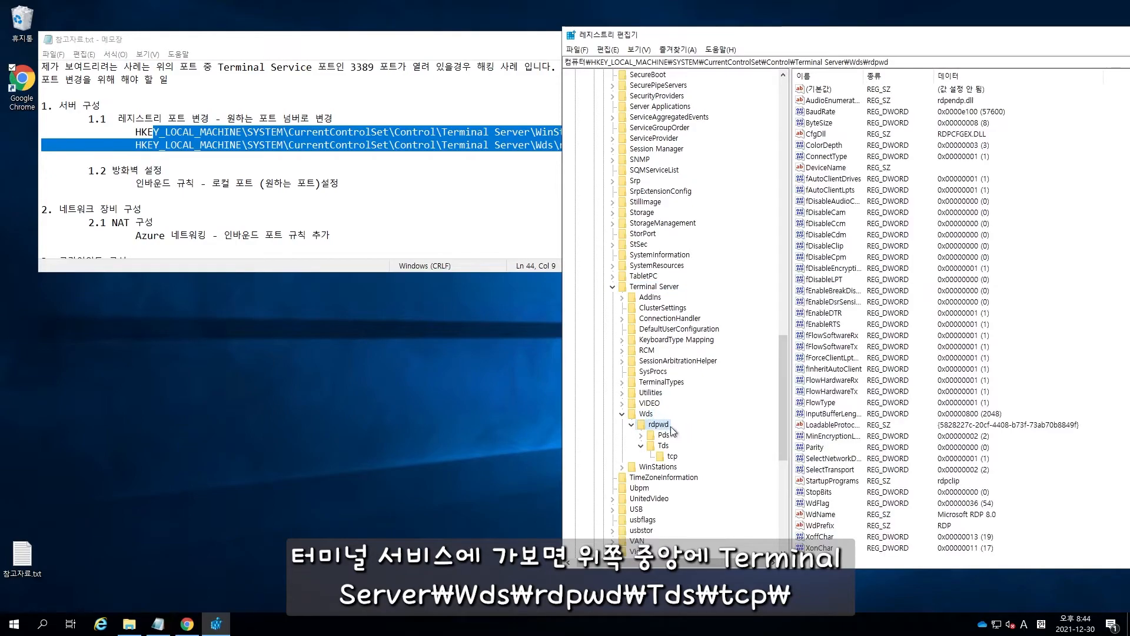
left_click(671, 456)
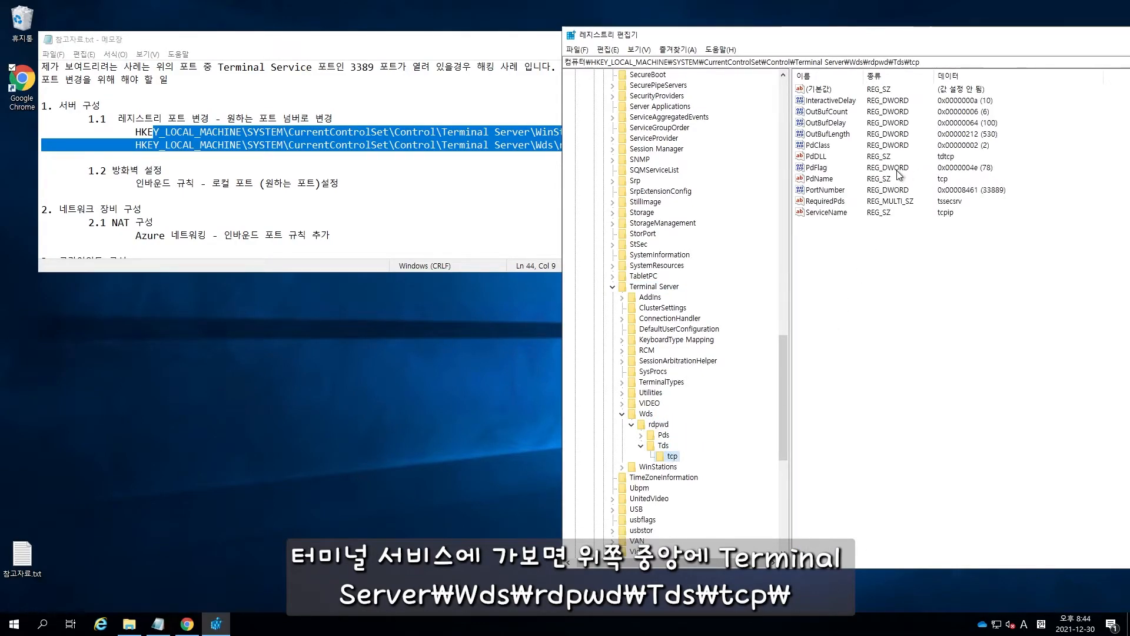
Step: Open the tcp key's PortNumber value, switch its base to decimal and accept 33889
double_click(830, 190)
left_click(722, 171)
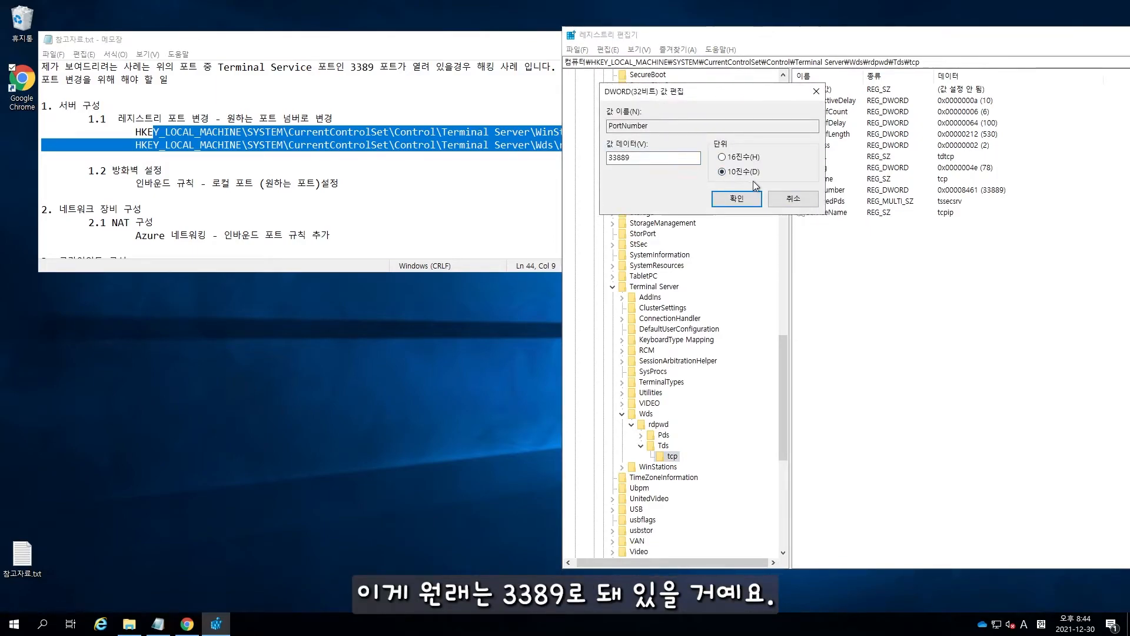
left_click(634, 158)
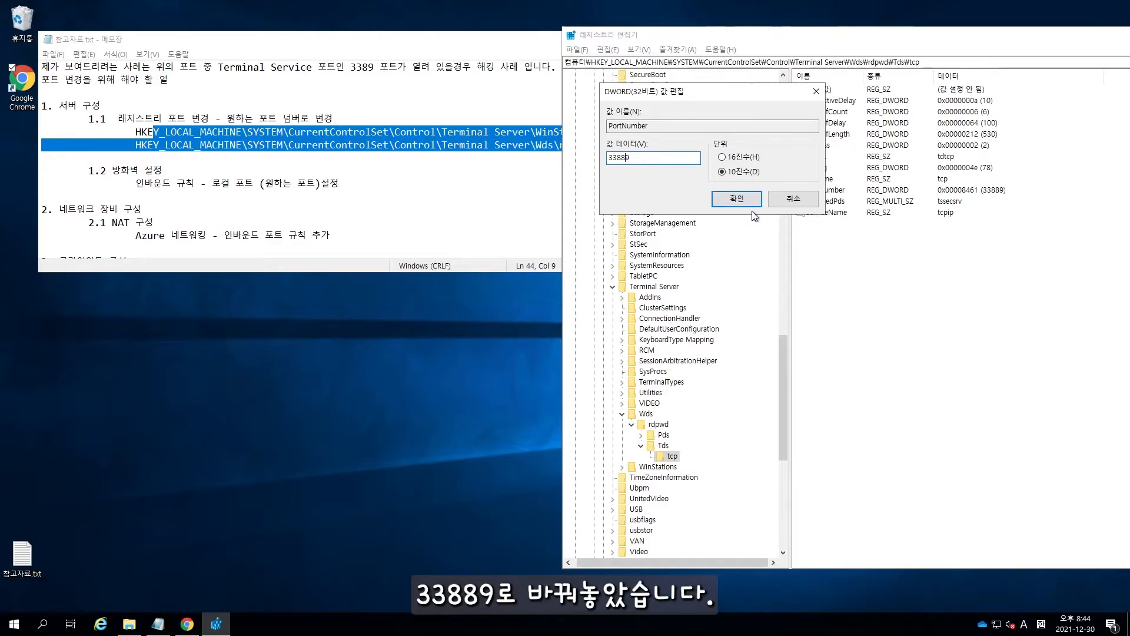
left_click(734, 203)
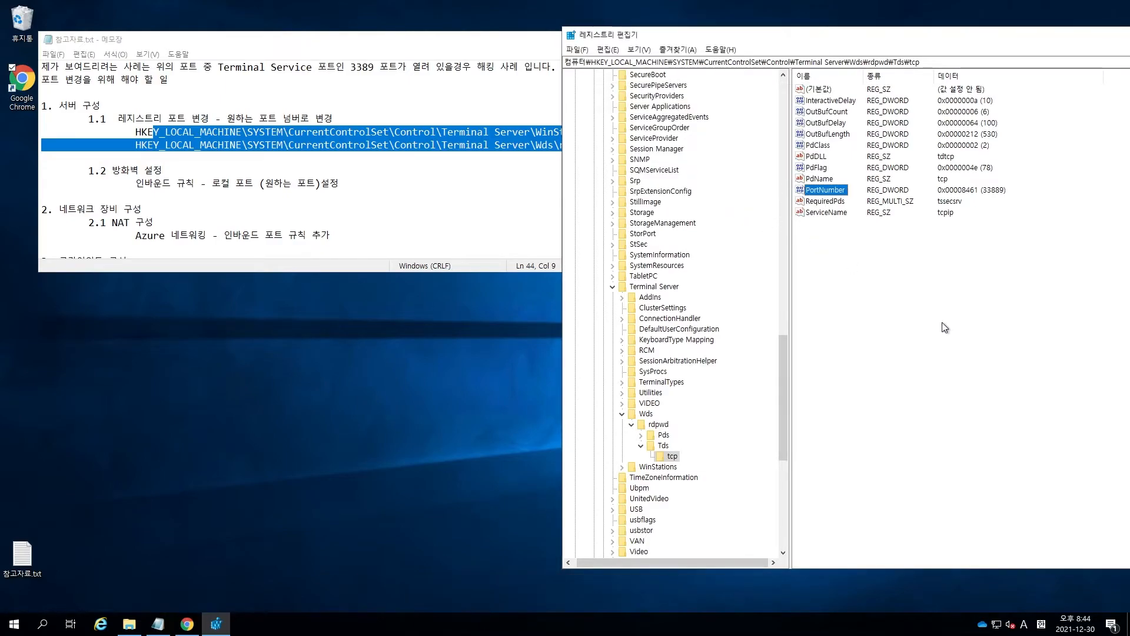
Step: Highlight RDP-Tcp\PortNumber in the WinStations registry path of the notes
left_click(416, 188)
left_click(656, 130)
left_click_drag(608, 132, 712, 132)
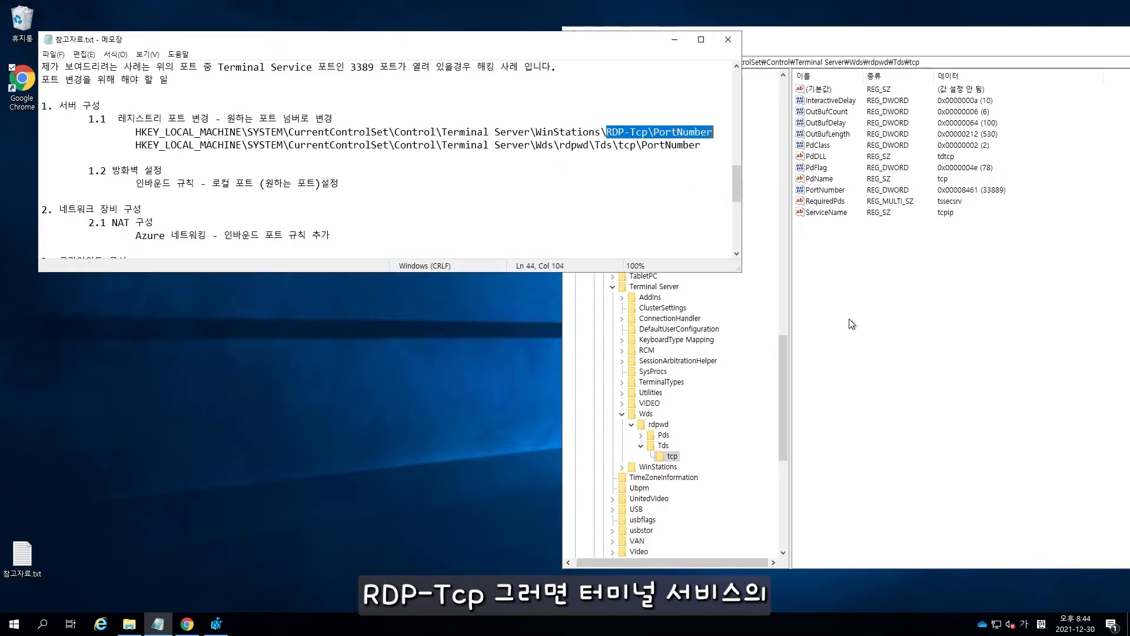
Step: Open the RDP-Tcp key under Terminal Server\WinStations and locate its PortNumber value
left_click(747, 376)
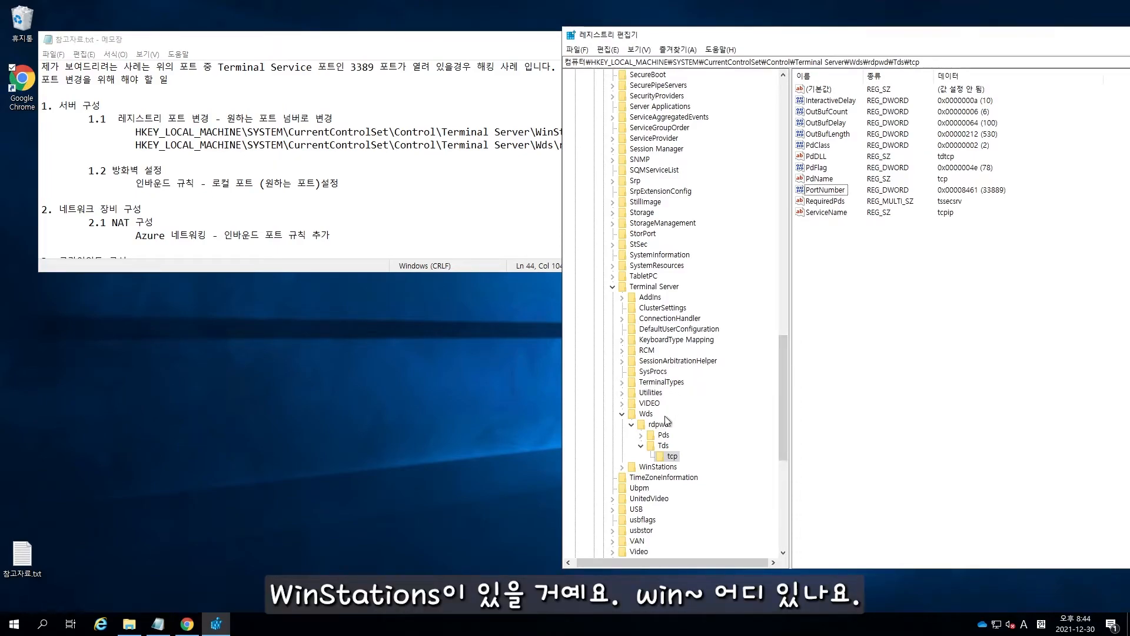
left_click(649, 467)
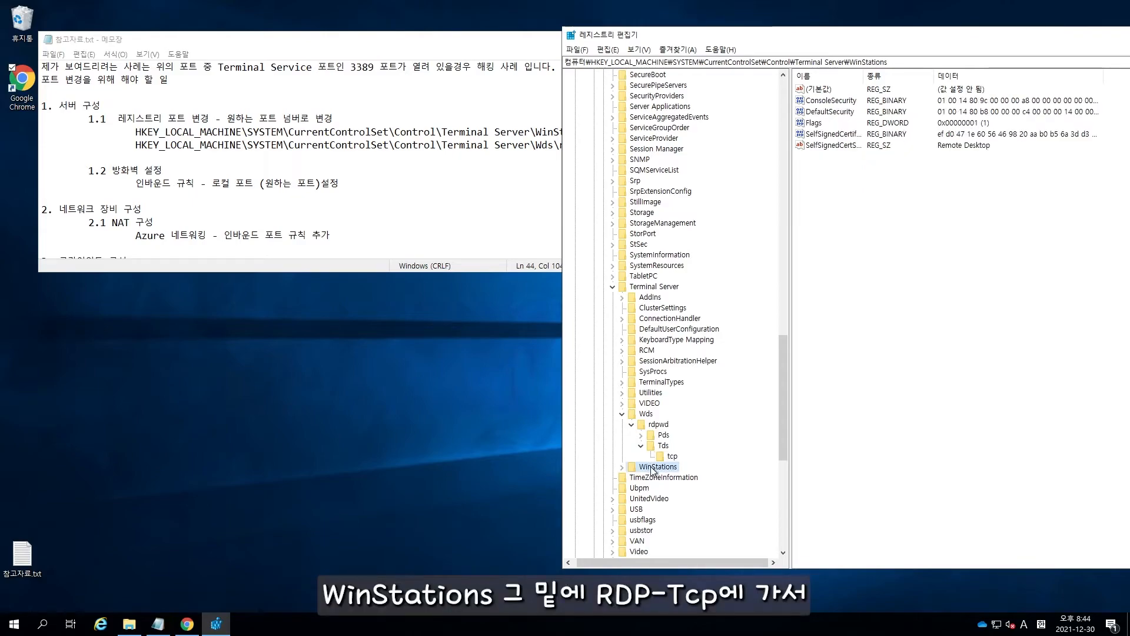
double_click(649, 467)
double_click(662, 488)
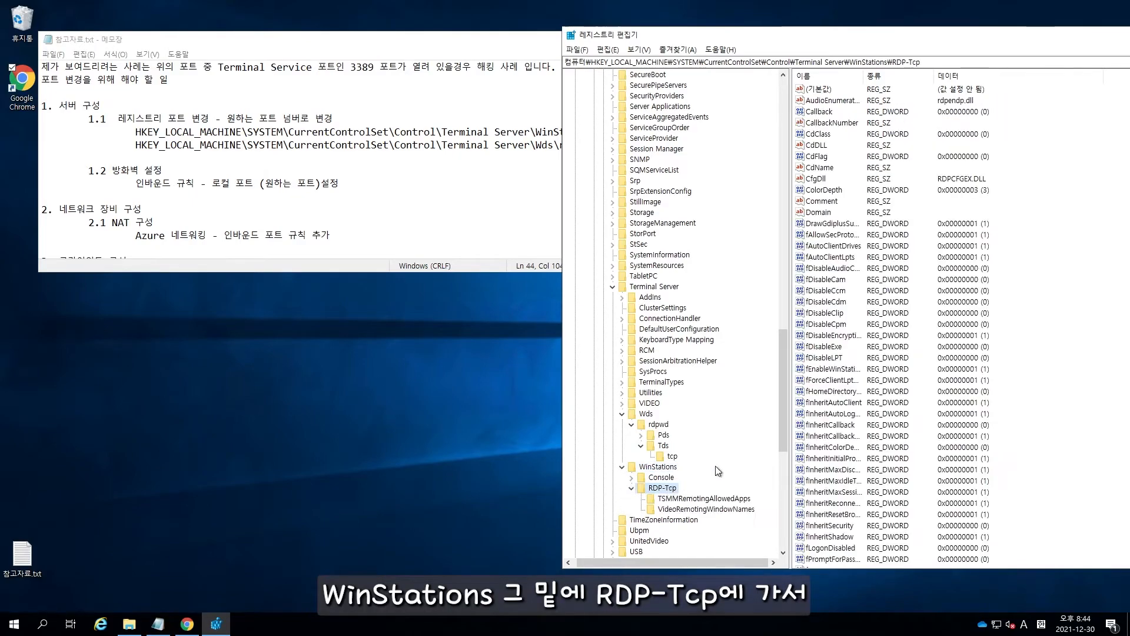
left_click(831, 257)
type("po")
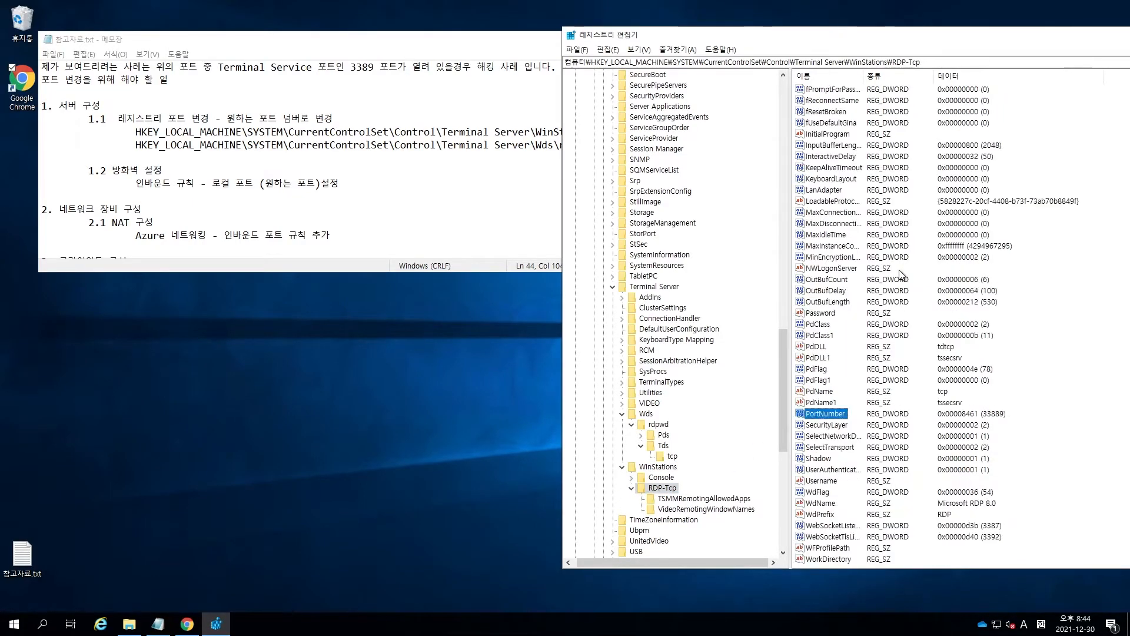
Step: Open the RDP-Tcp key's PortNumber value, switch its base to decimal and accept 33889
double_click(825, 414)
left_click(721, 172)
left_click(651, 157)
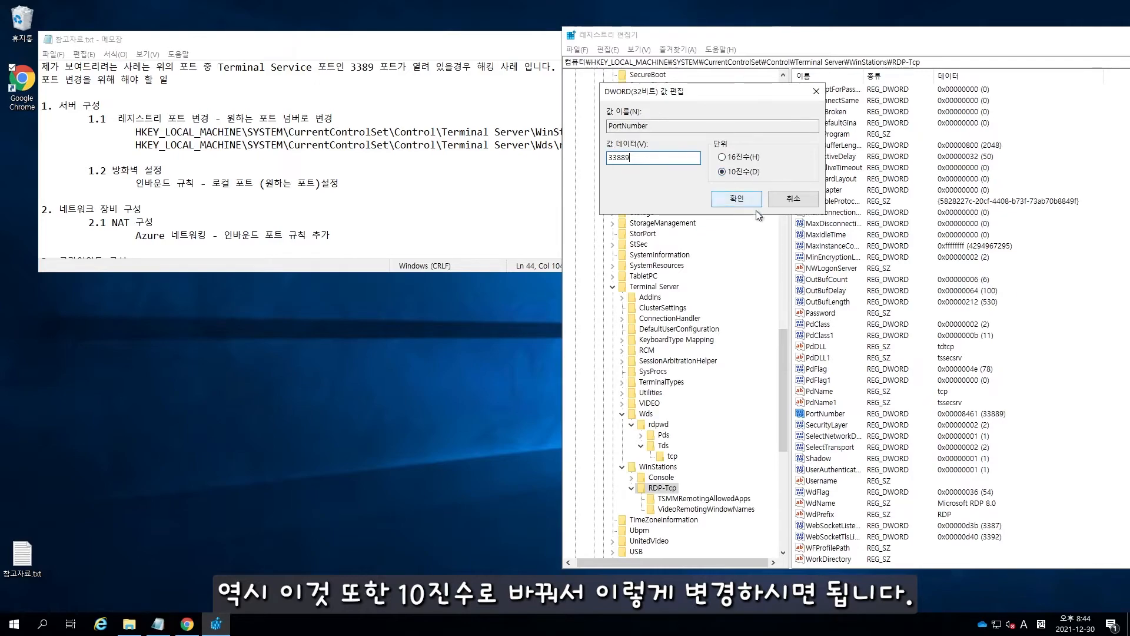
left_click(523, 174)
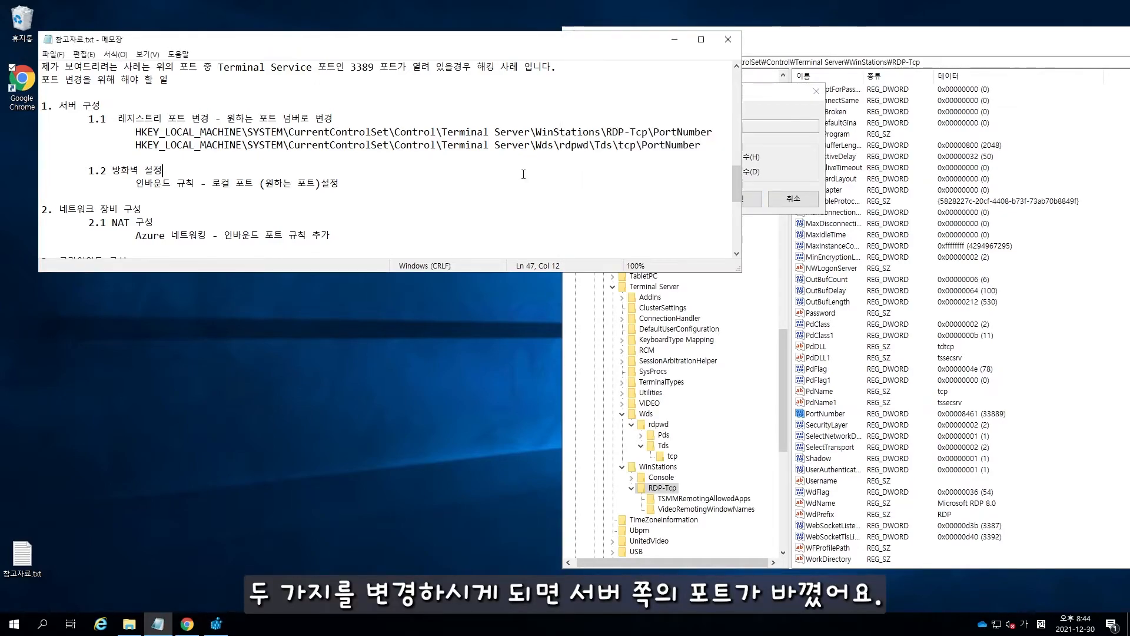
left_click(780, 176)
left_click(751, 198)
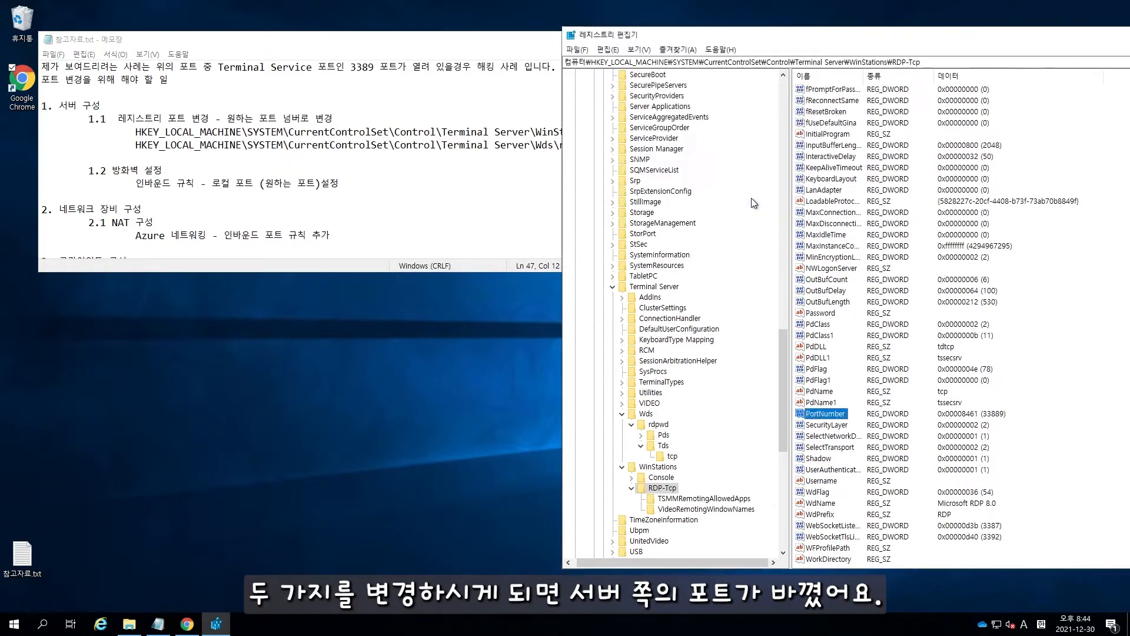
Step: Review section 1.2 of the notes on the firewall's inbound rule for the local port
left_click(348, 185)
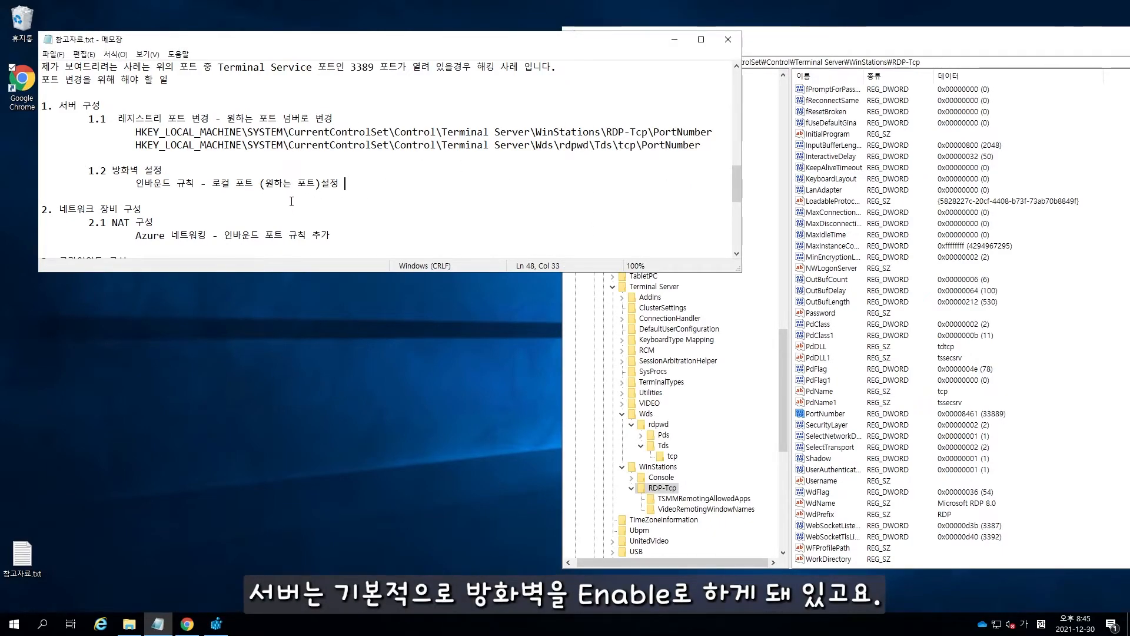
left_click(186, 158)
left_click_drag(186, 183, 195, 183)
left_click(139, 171)
Step: Search Windows for 방화벽, open Windows Defender Firewall with Advanced Security and show its inbound rules
right_click(12, 621)
left_click(35, 623)
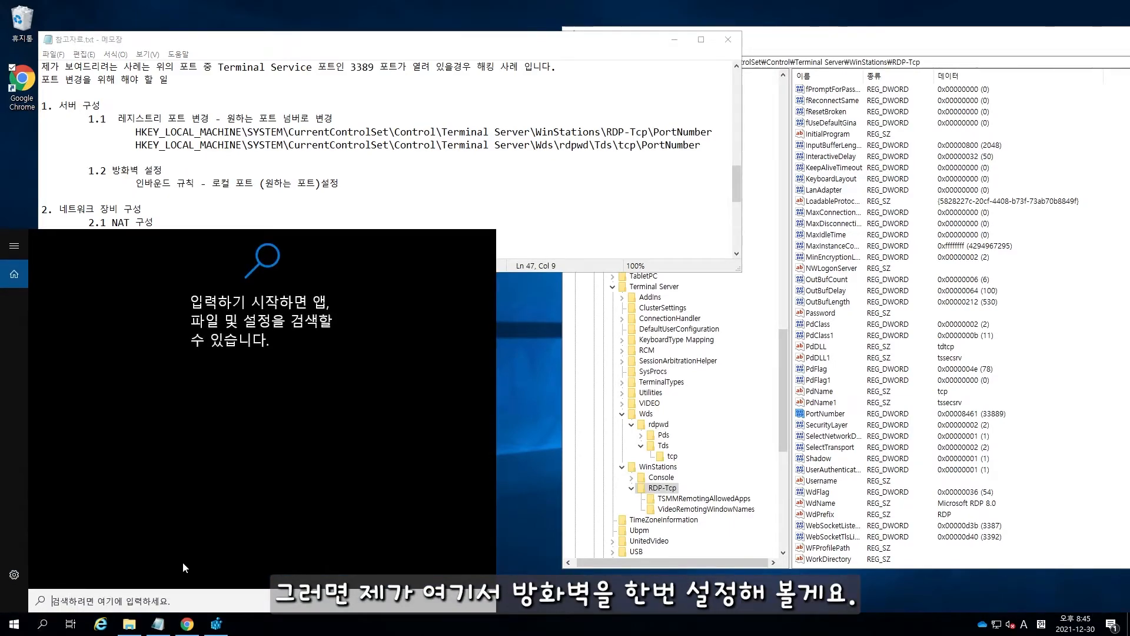
key("Hangul")
type("ㅂ방화벽")
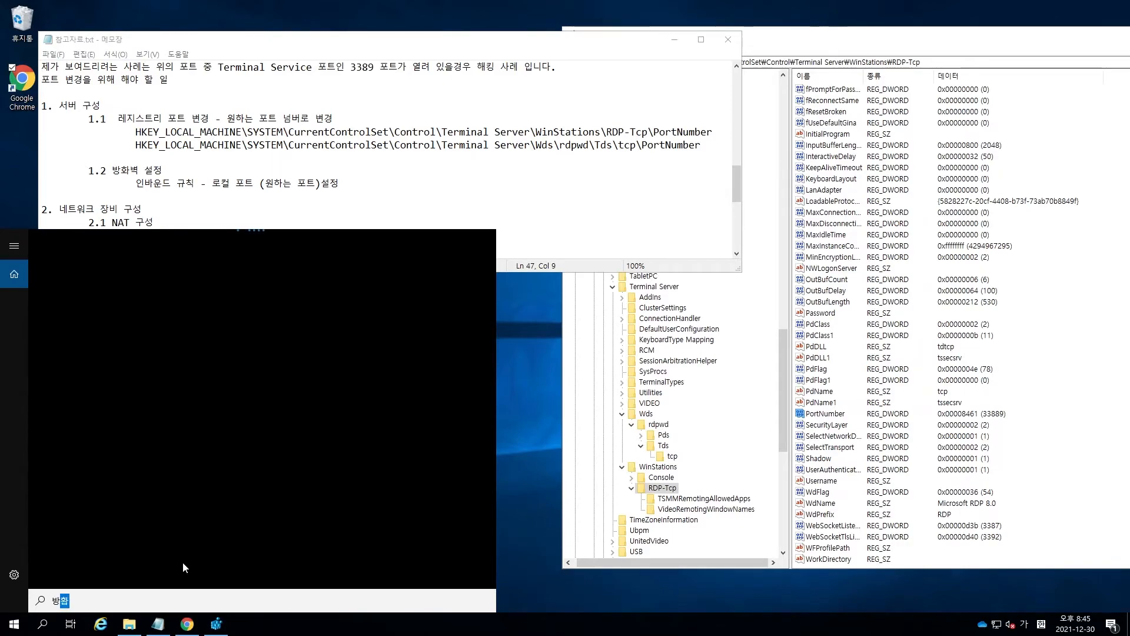
key("Return")
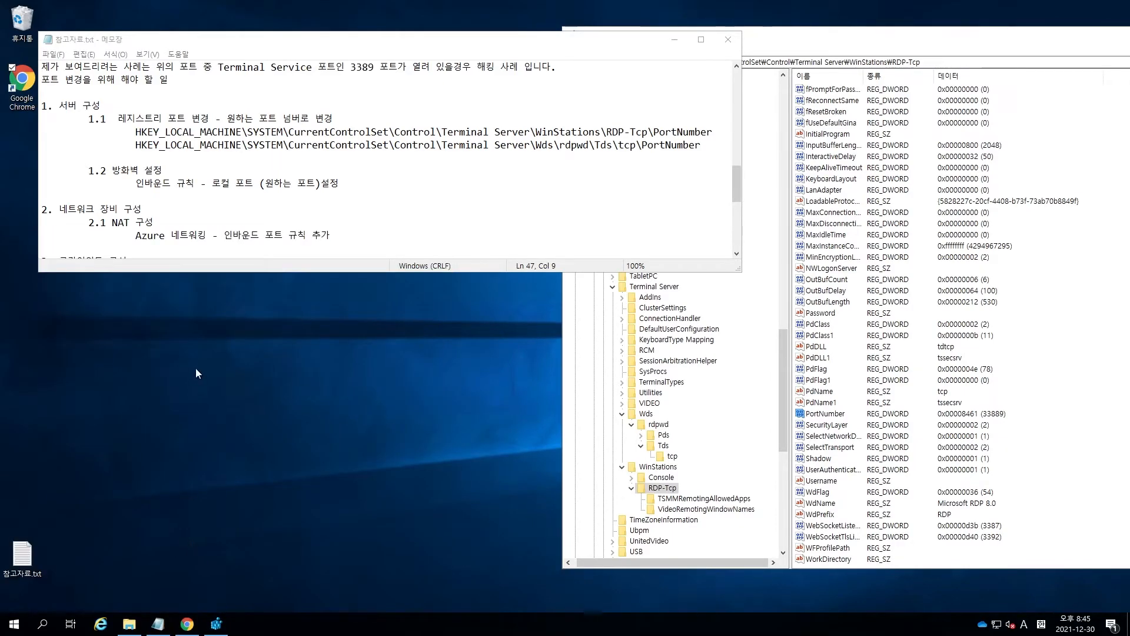
left_click_drag(213, 23, 516, 69)
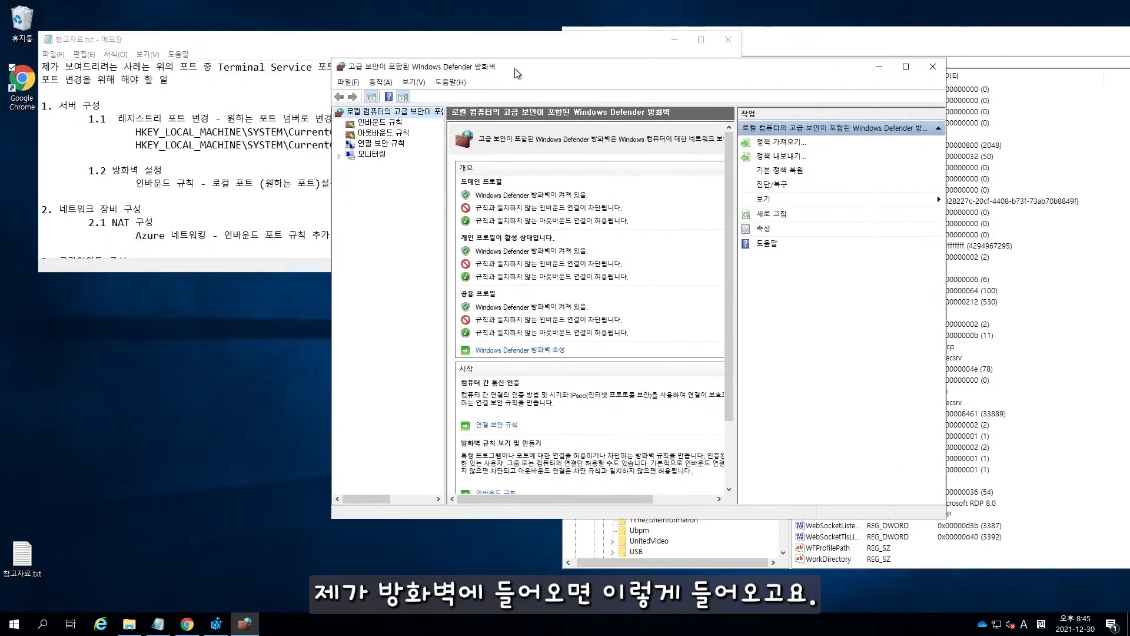
left_click(382, 122)
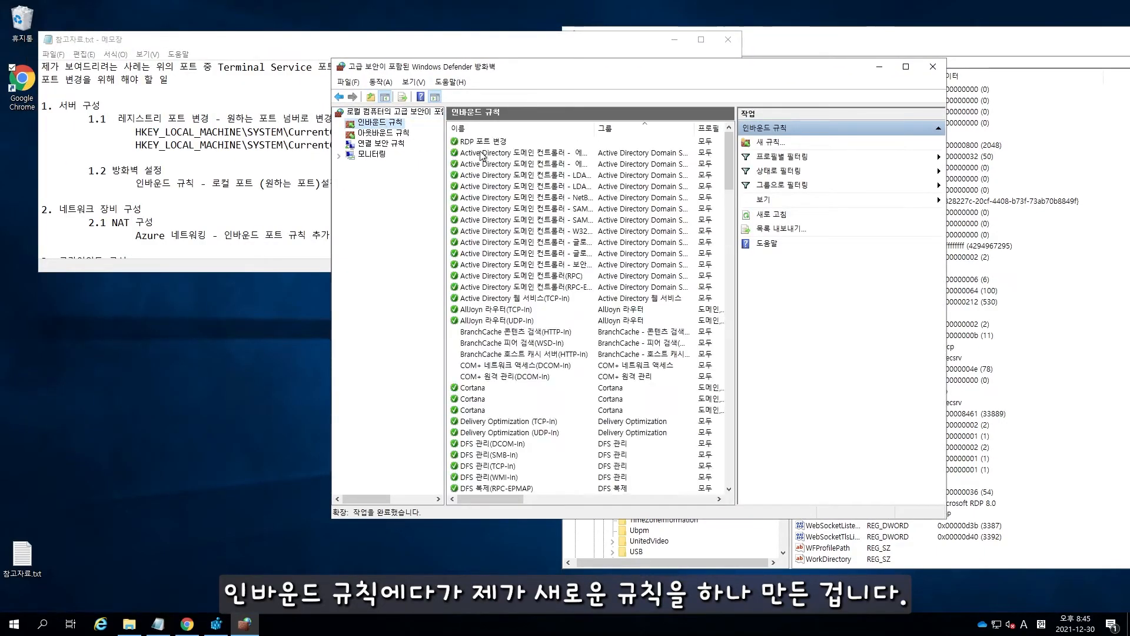
Step: Try to create a new inbound port rule for TCP with the specific local port 233889
right_click(395, 123)
left_click(430, 132)
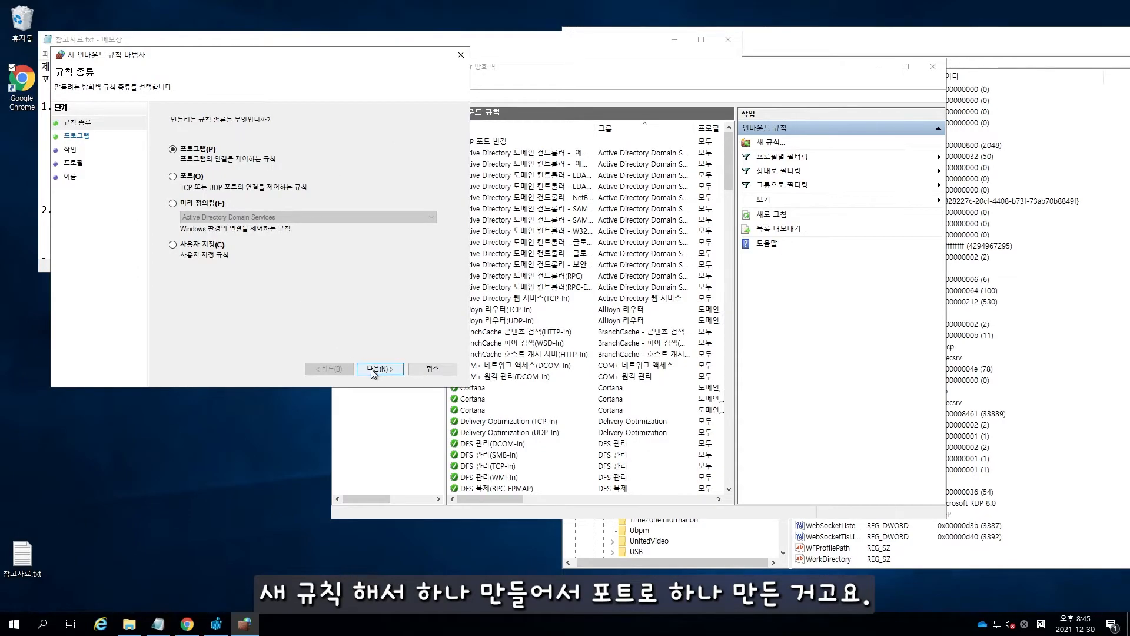
left_click(191, 176)
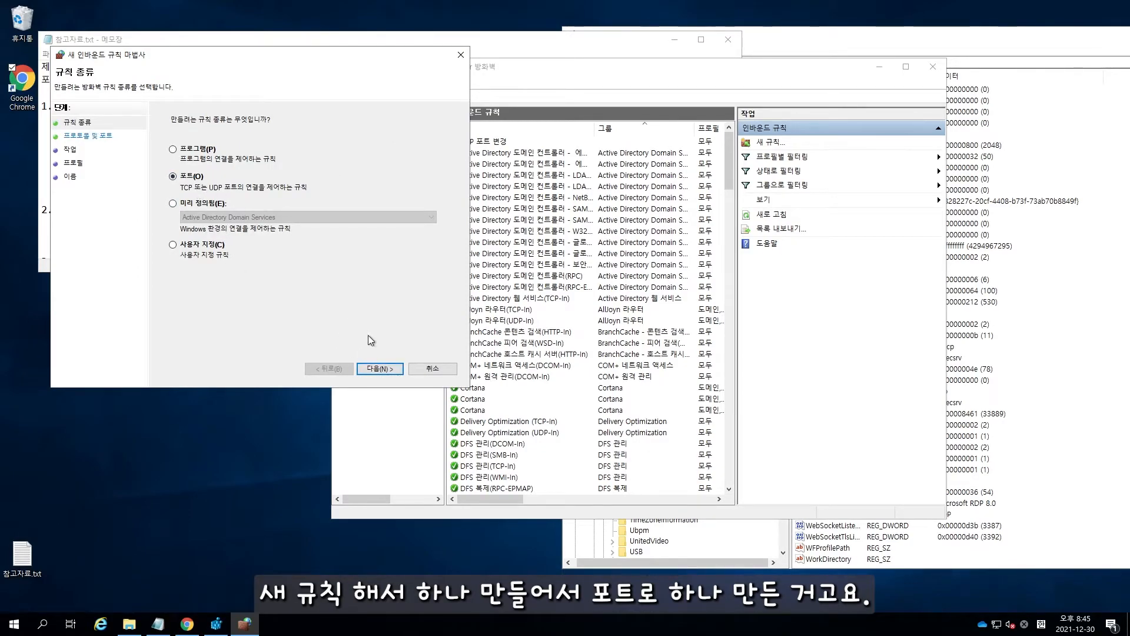
left_click(377, 369)
type("233889")
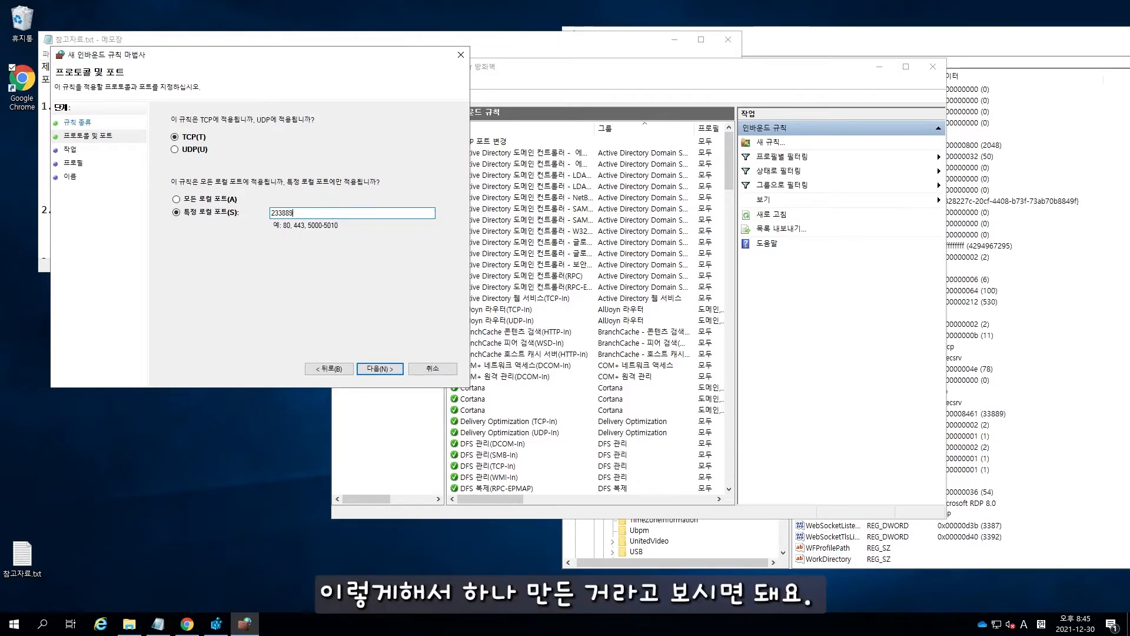
left_click(432, 369)
Step: Examine the protocol and local port settings of the RDP 포트 변경 inbound rule, leaving the properties without changes
double_click(483, 142)
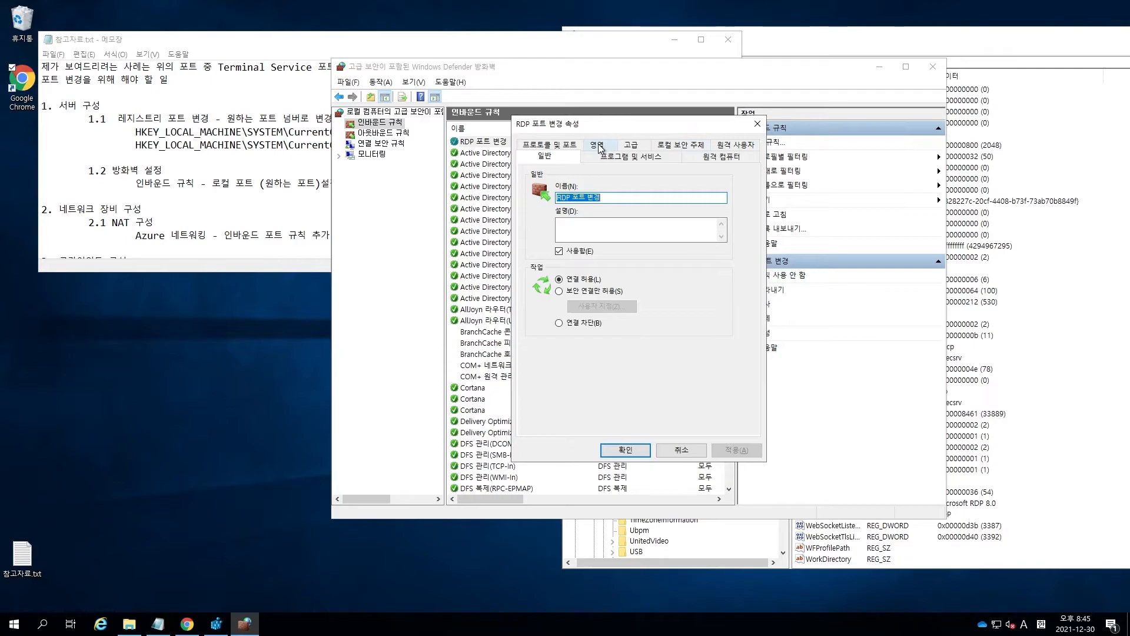
left_click(563, 145)
left_click(652, 243)
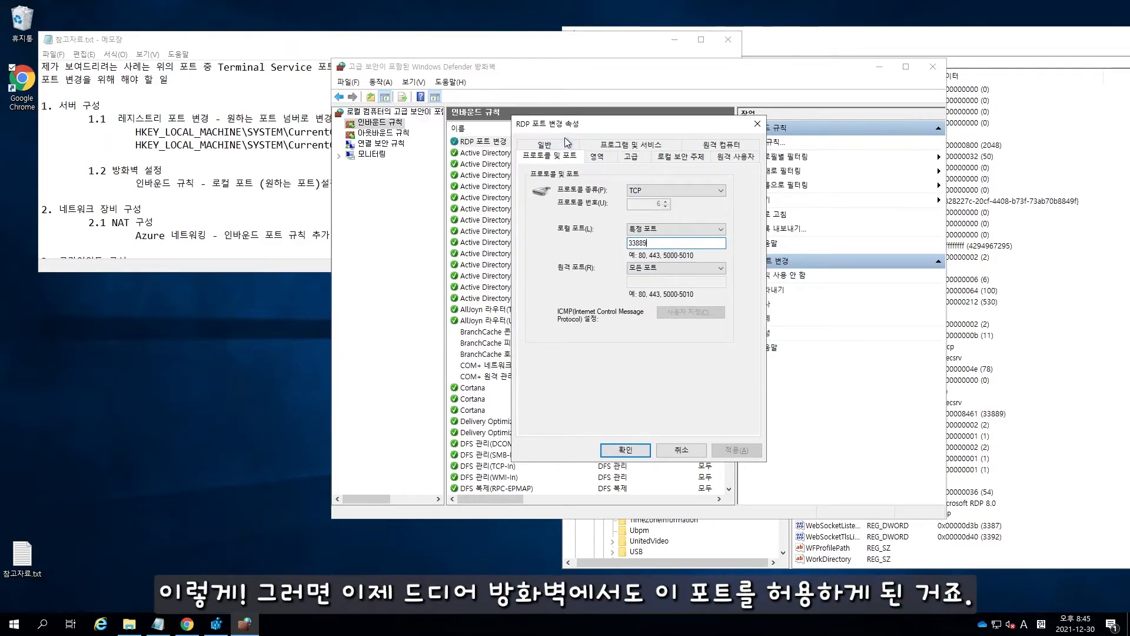
left_click_drag(632, 126, 743, 159)
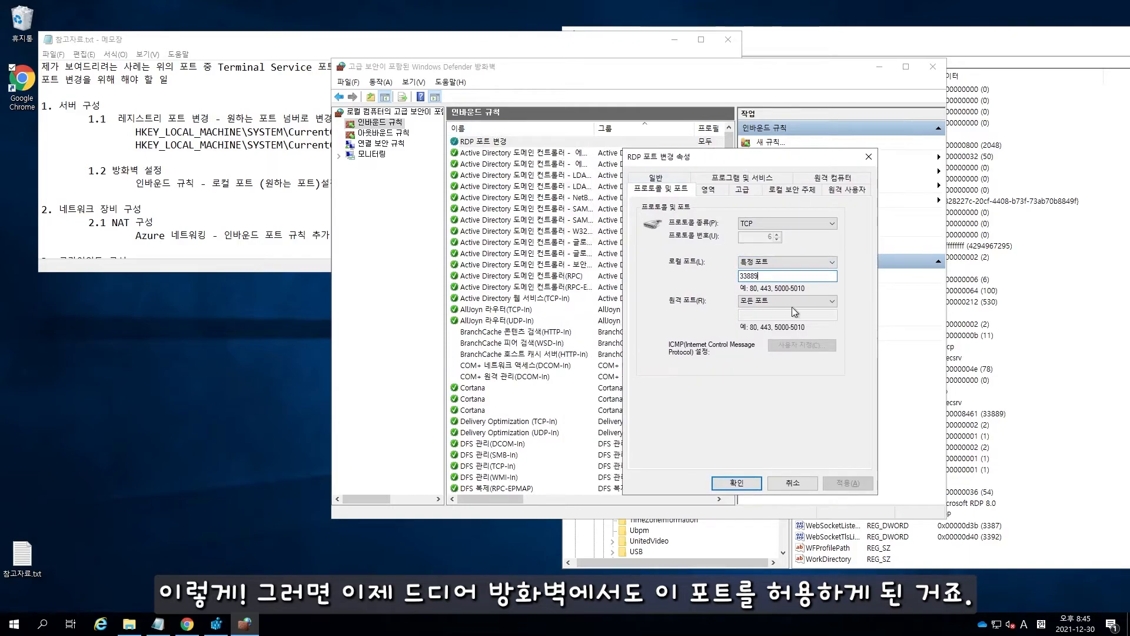
left_click(792, 484)
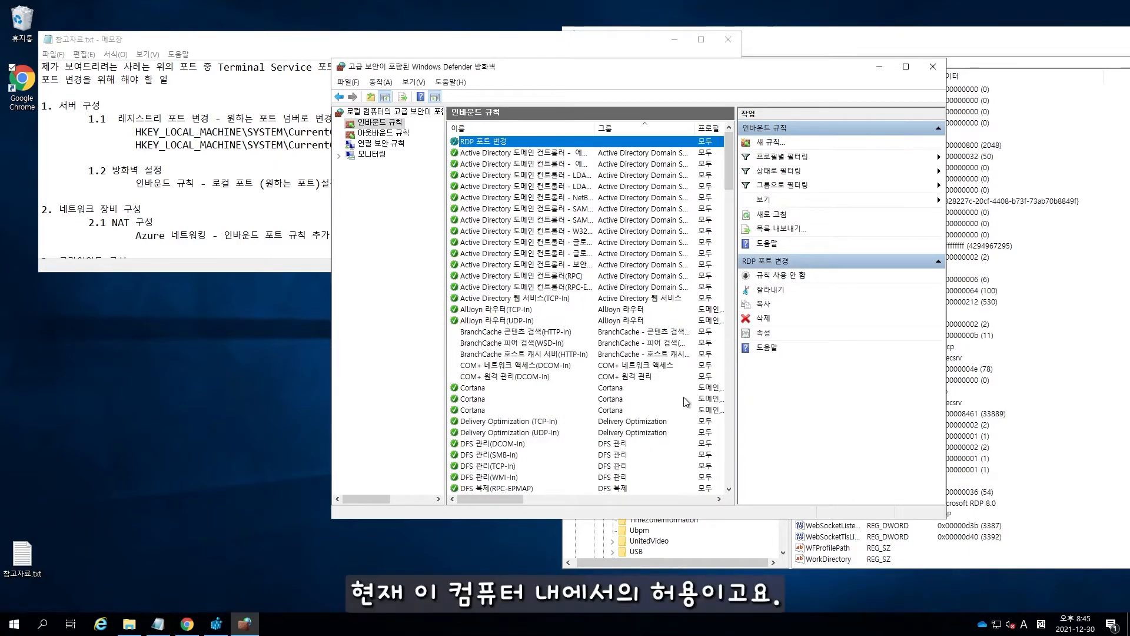
Step: Close the firewall window and review the notes from server configuration in section 1 to network device configuration in section 2
left_click(932, 66)
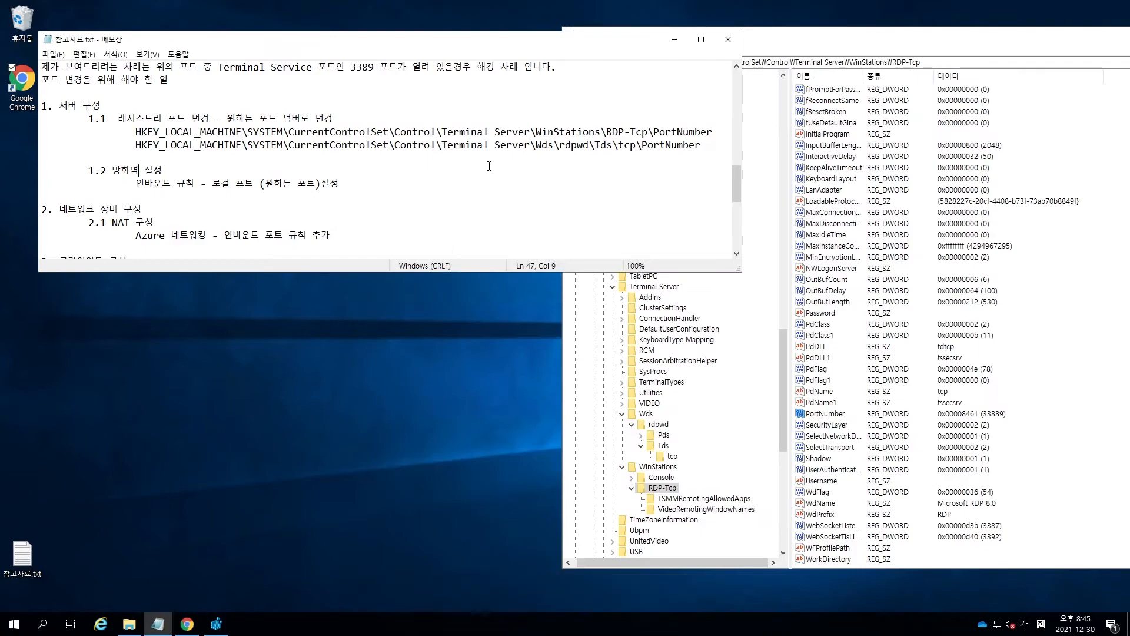
left_click(52, 105)
left_click_drag(51, 104, 388, 179)
left_click(391, 207)
scroll(330, 156, "down", 1)
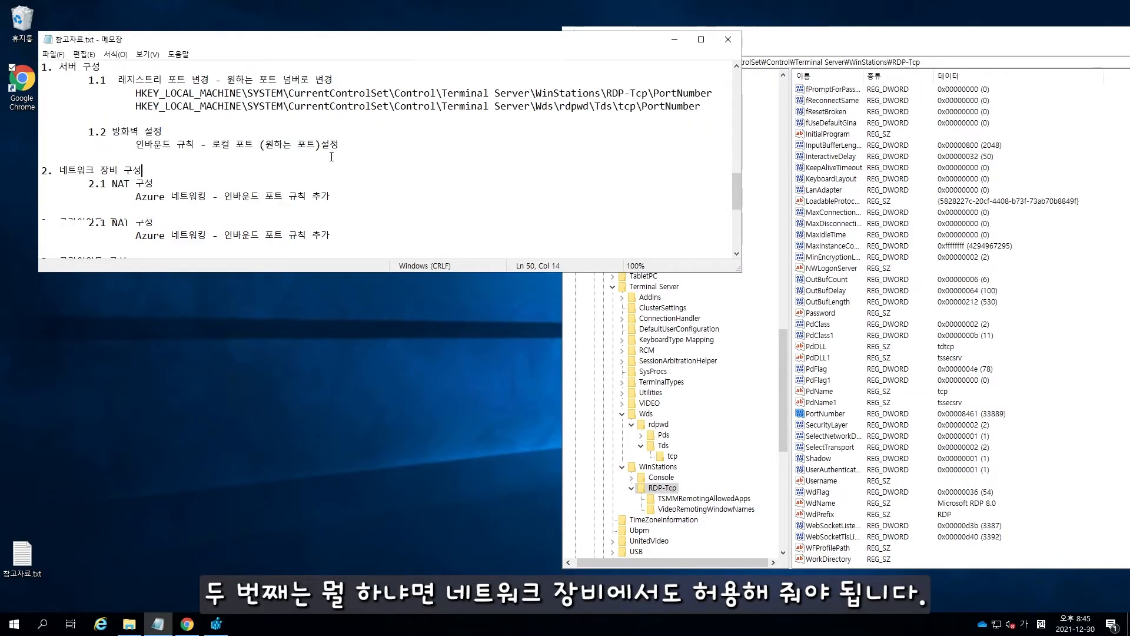
Step: Switch from the notes to the Azure portal in Chrome and show the inbound port rules in GLOBALDC01's 네트워킹 settings
left_click_drag(330, 196, 41, 170)
left_click(189, 196)
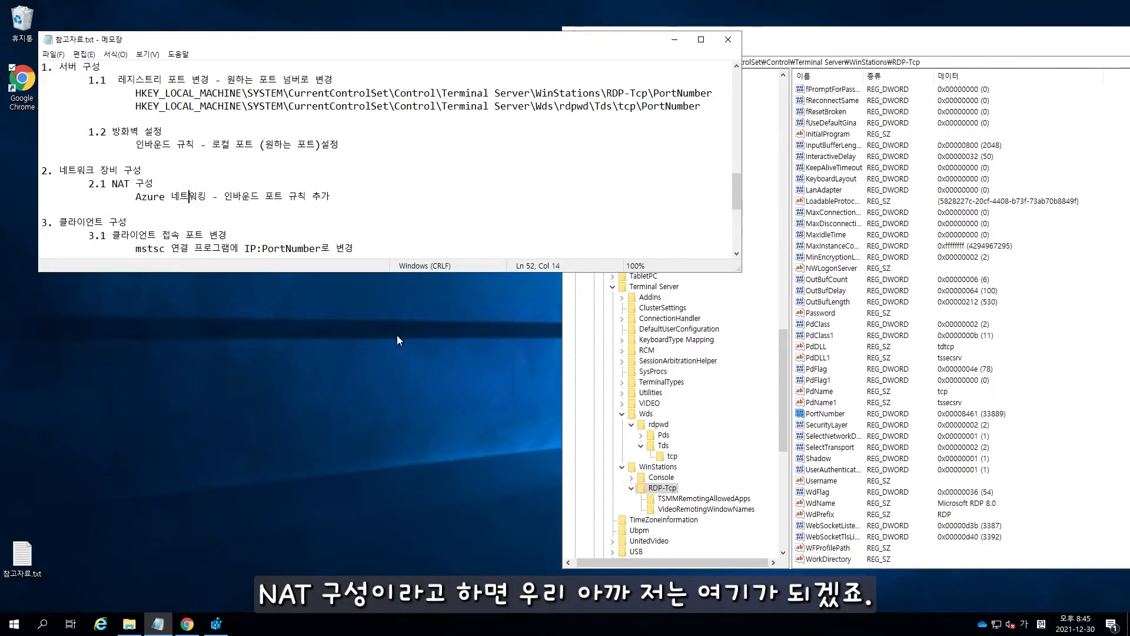
left_click(186, 623)
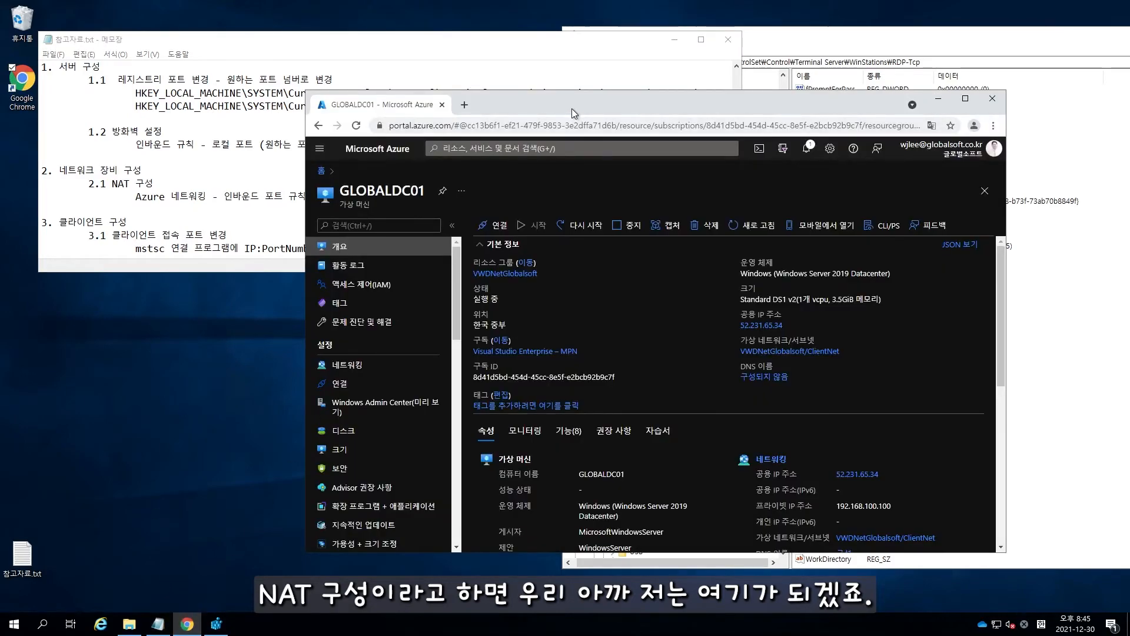
left_click_drag(571, 109, 580, 58)
mouse_move(464, 275)
left_mouse_down()
mouse_move(461, 306)
mouse_move(469, 278)
left_mouse_up()
left_click(375, 312)
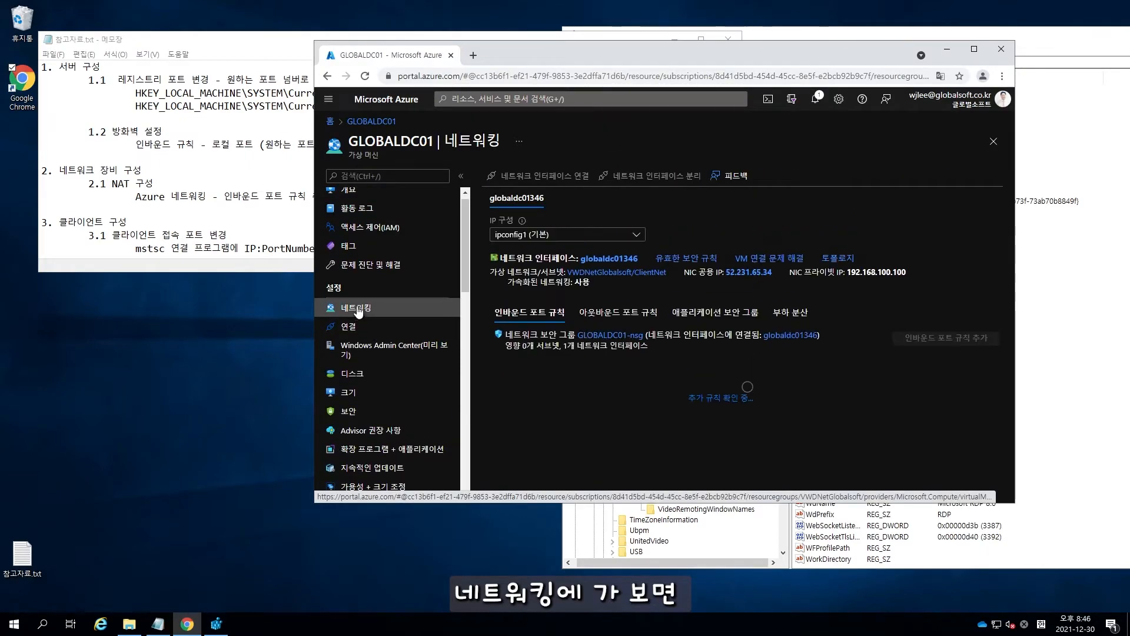
scroll(763, 356, "down", 1)
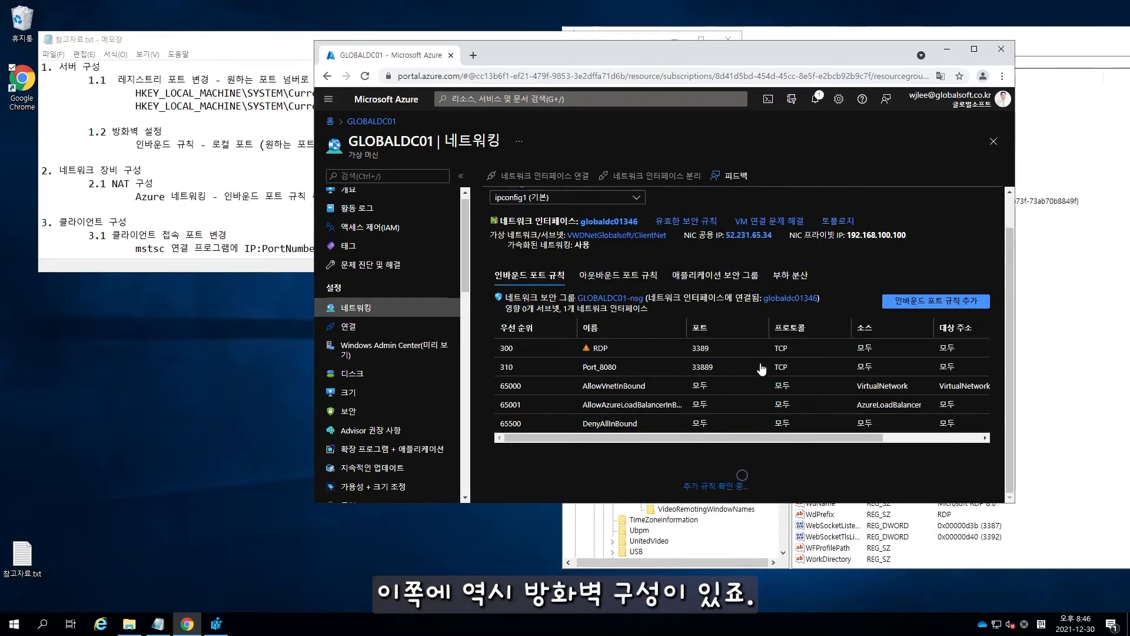
Step: Examine the source and destination port range of the Port_8080 inbound rule, leaving its settings without changes
left_click(604, 370)
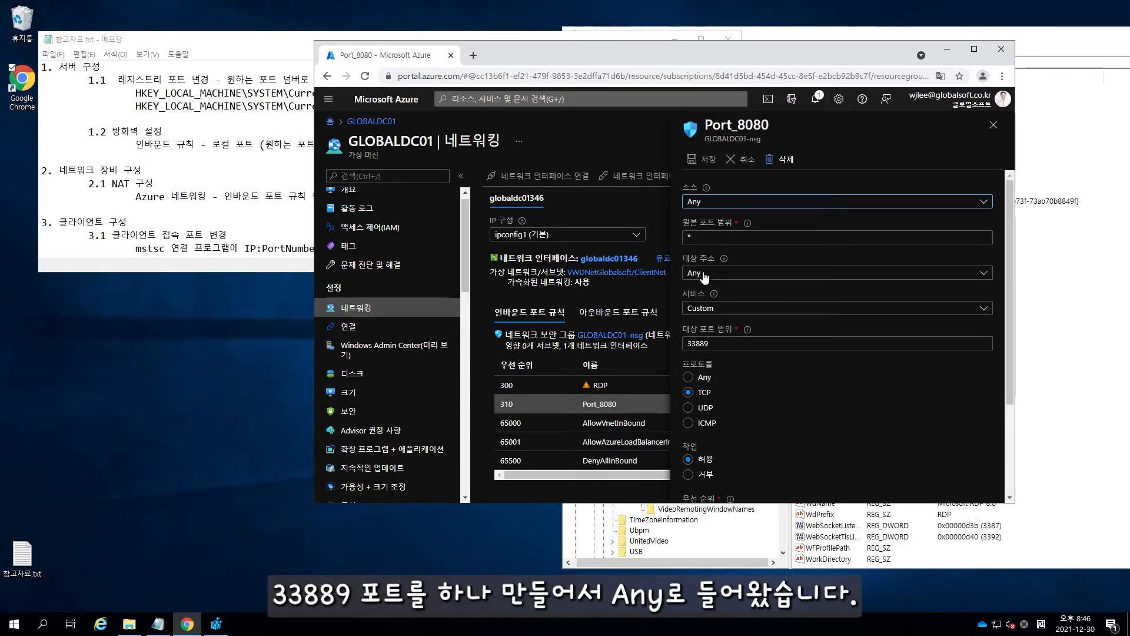
left_click(725, 342)
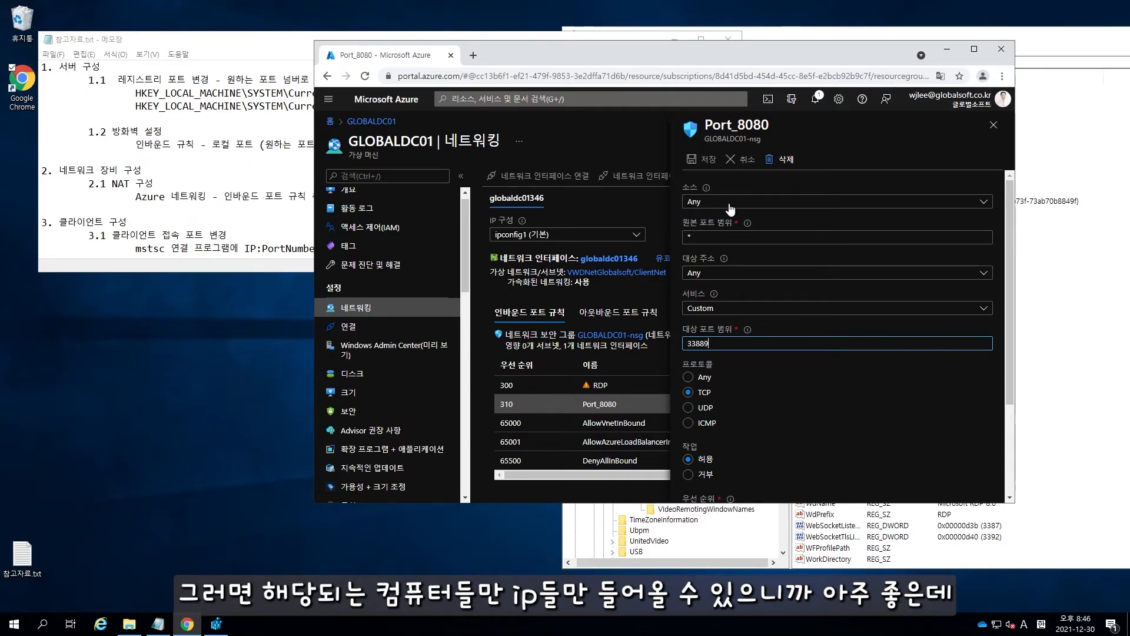
mouse_move(714, 296)
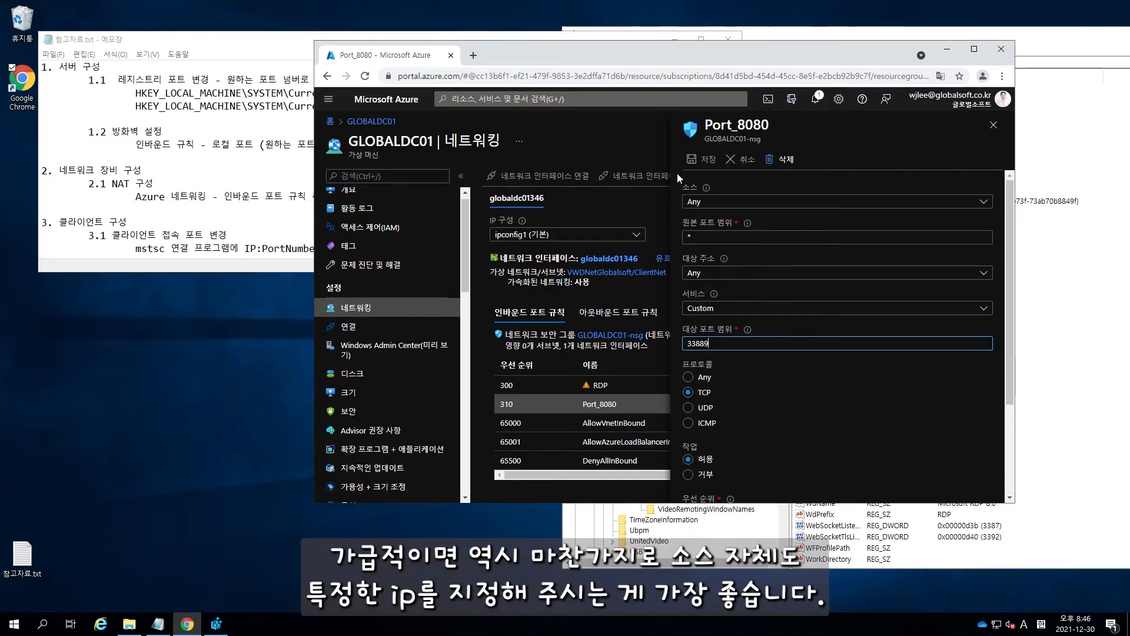
left_click(745, 176)
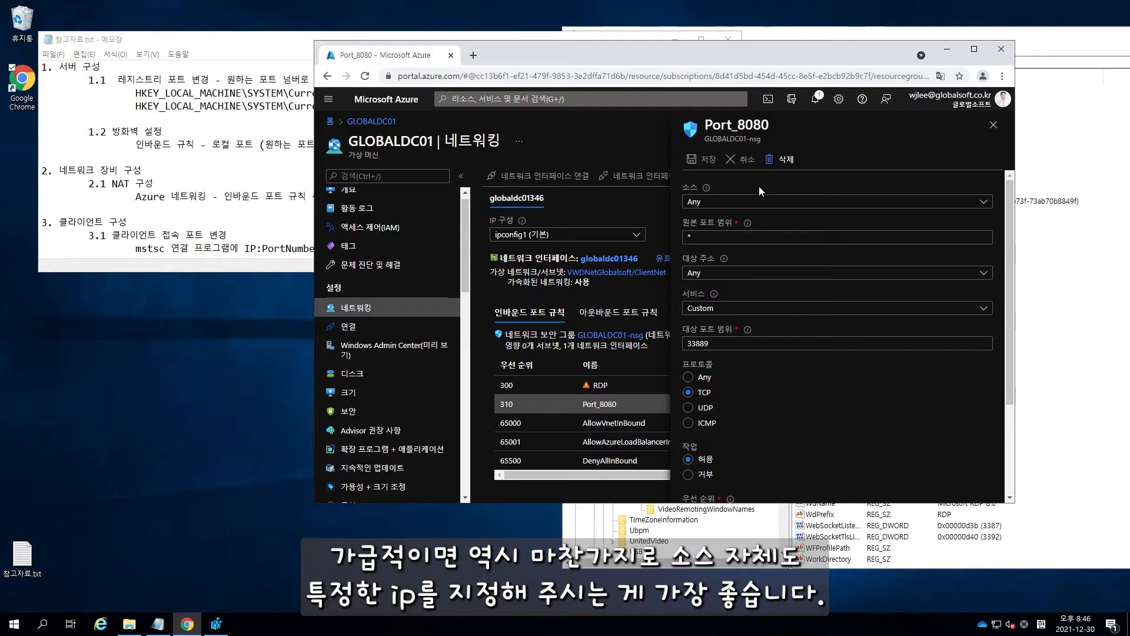
left_click(719, 344)
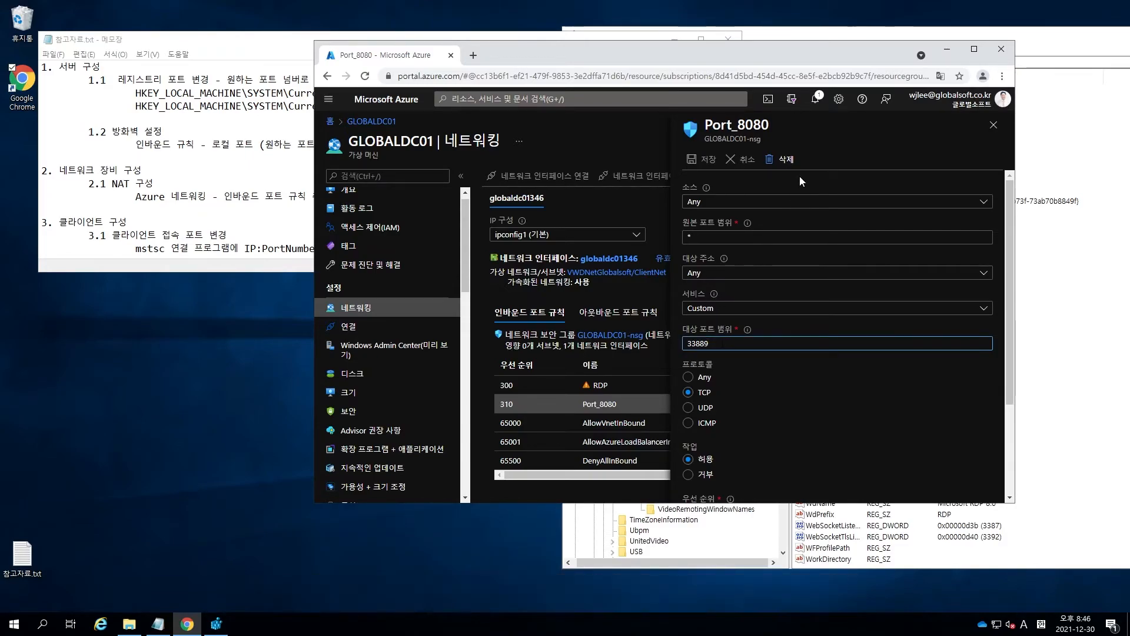
left_click(992, 125)
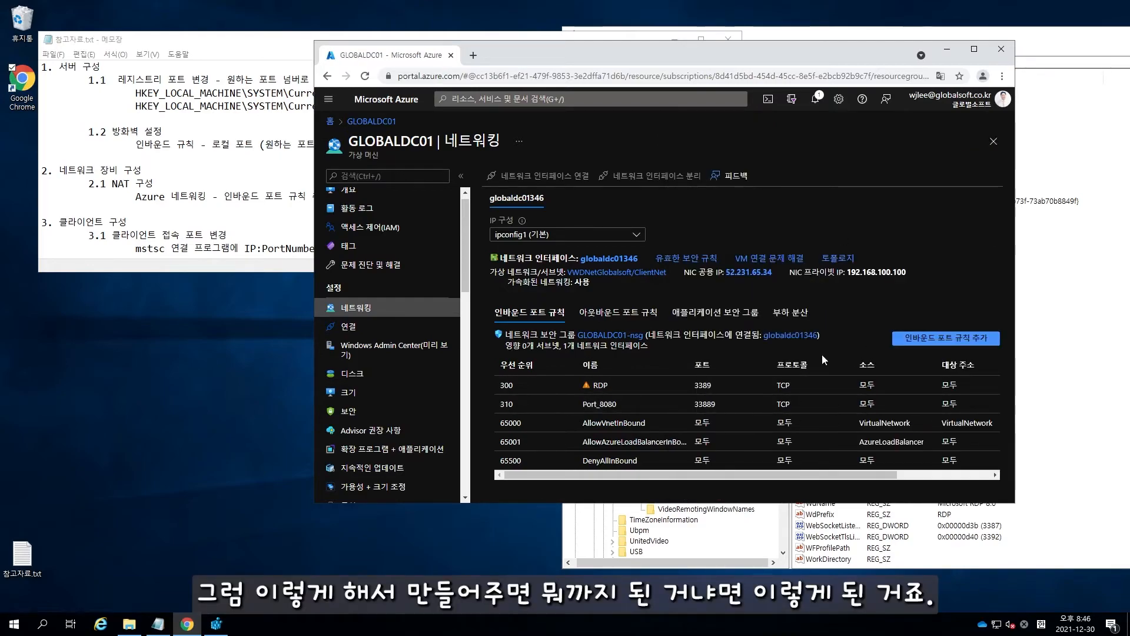
Step: Return to the notes and review the NAT configuration in section 2 and the client connection port change in section 3
left_click(153, 184)
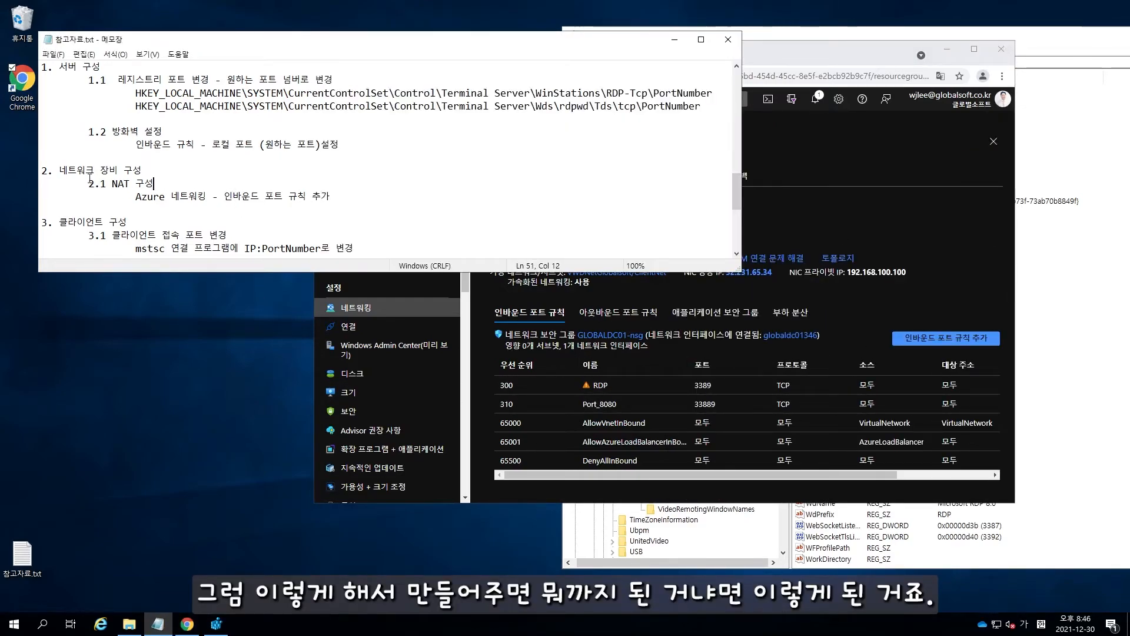
left_click_drag(88, 183, 265, 207)
left_click(352, 223)
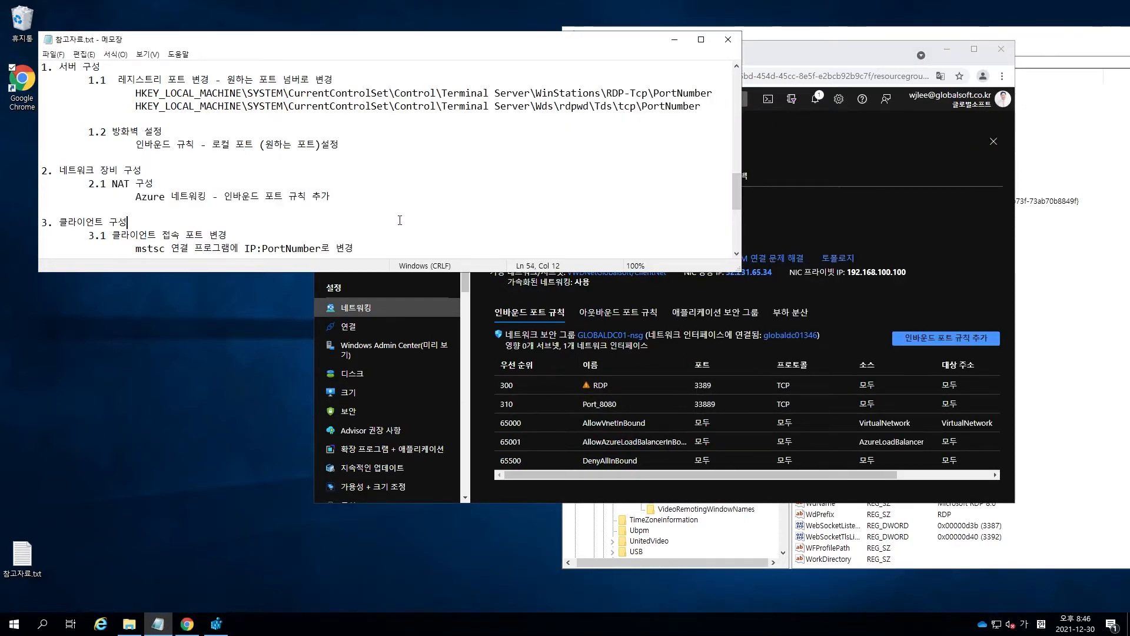
left_click(356, 248)
scroll(140, 183, "down", 2)
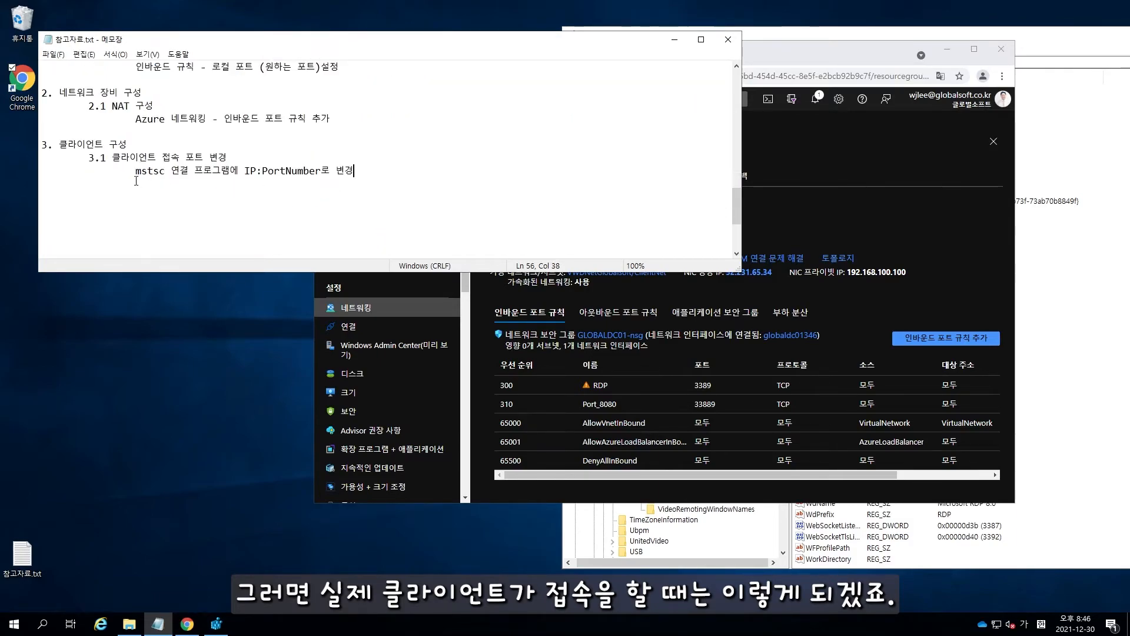
Step: Run mstsc to open Remote Desktop Connection and move its window clear of the Azure portal's networking details
right_click(14, 624)
left_click(59, 568)
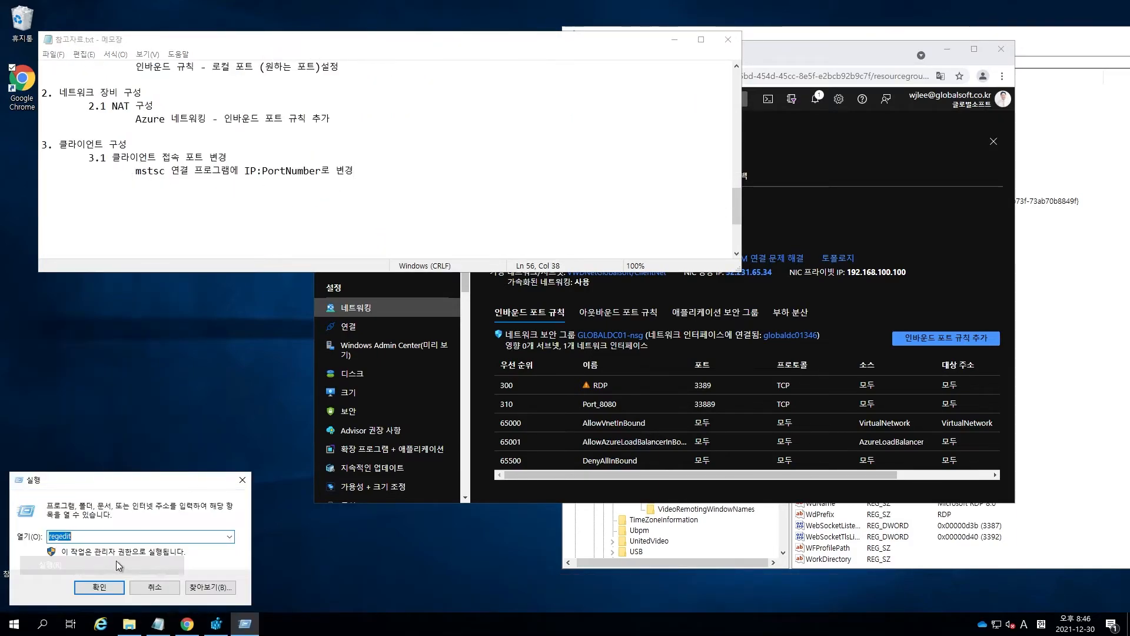
type("mstsc")
key("Return")
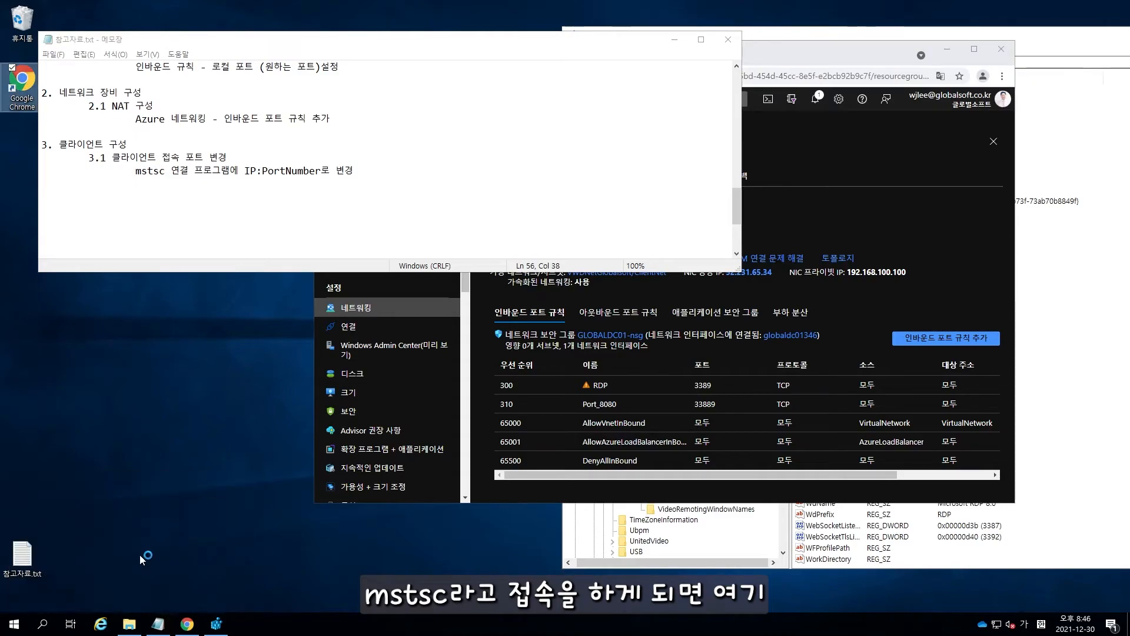
left_click(574, 194)
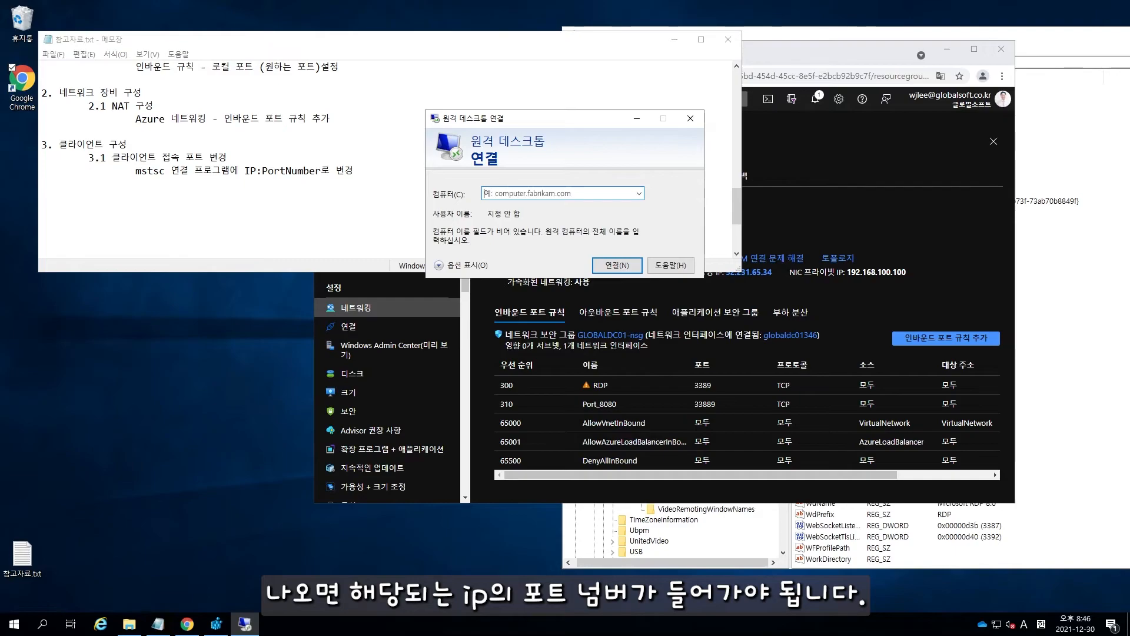
left_click_drag(530, 118, 378, 154)
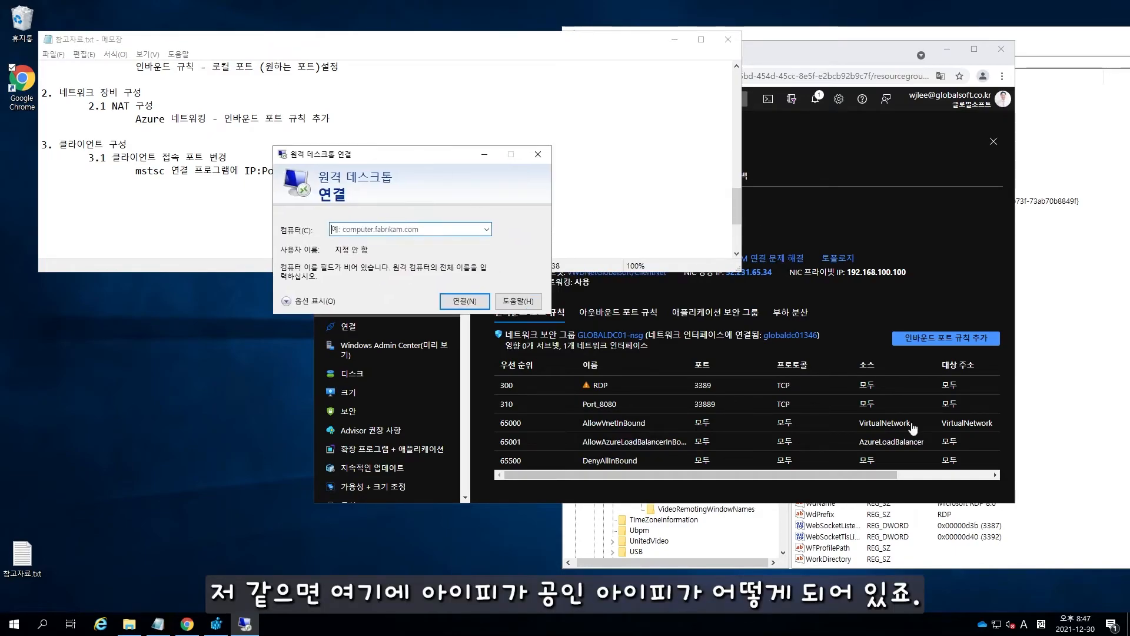
Step: Copy GLOBALDC01's public IP address from its Azure overview, enter 52.231.65.34:33889 as the remote computer, and close the dialog without connecting
left_click(967, 291)
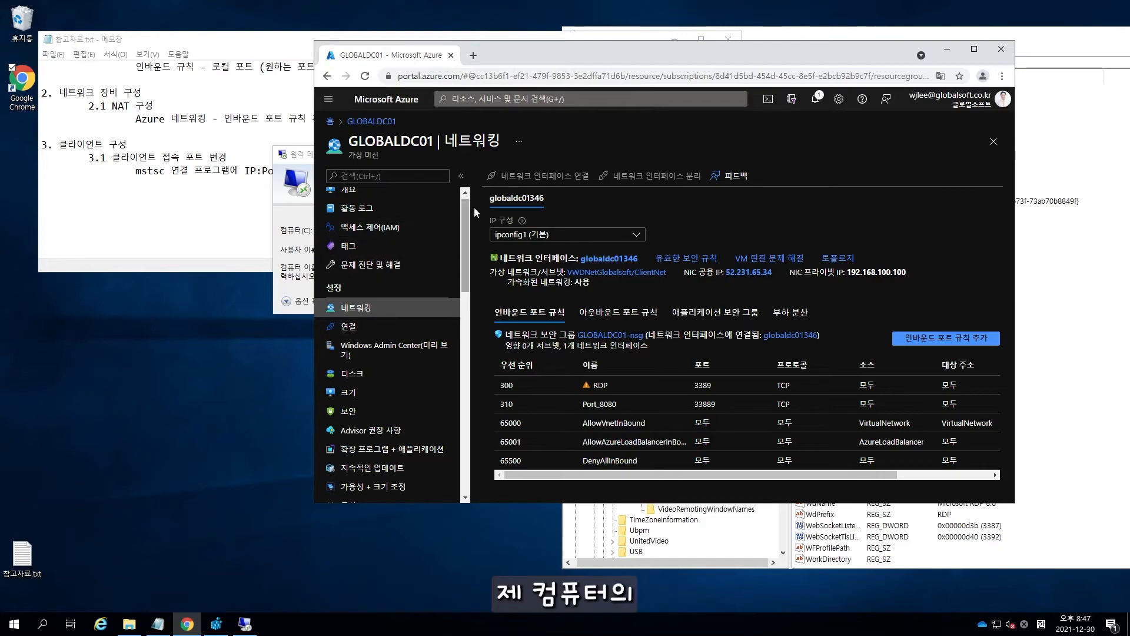
left_click(371, 191)
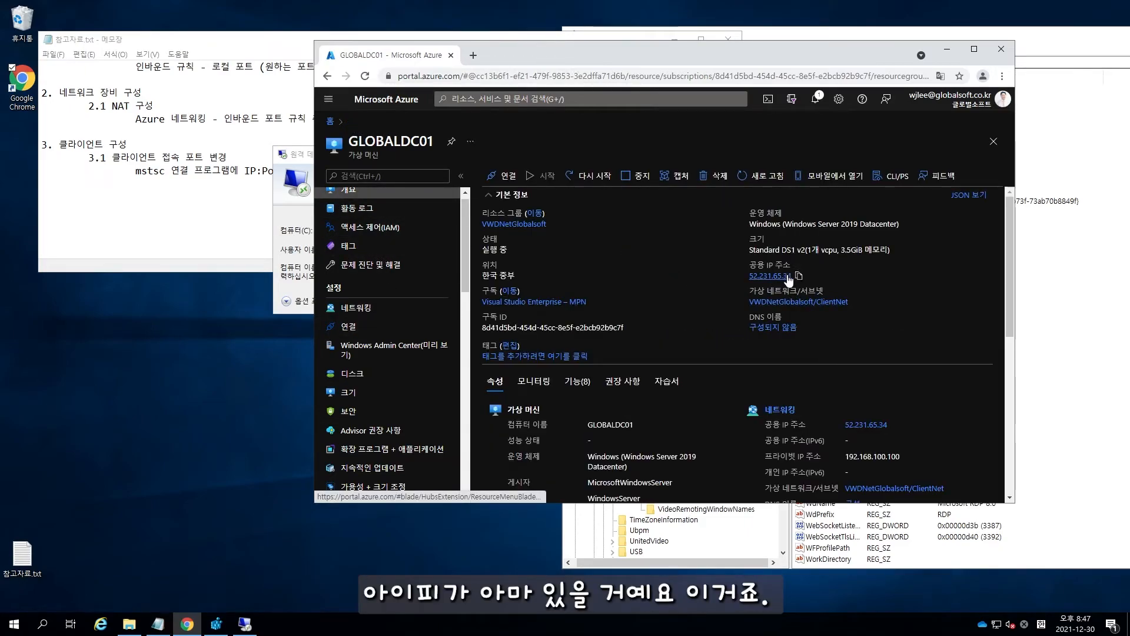
left_click(799, 277)
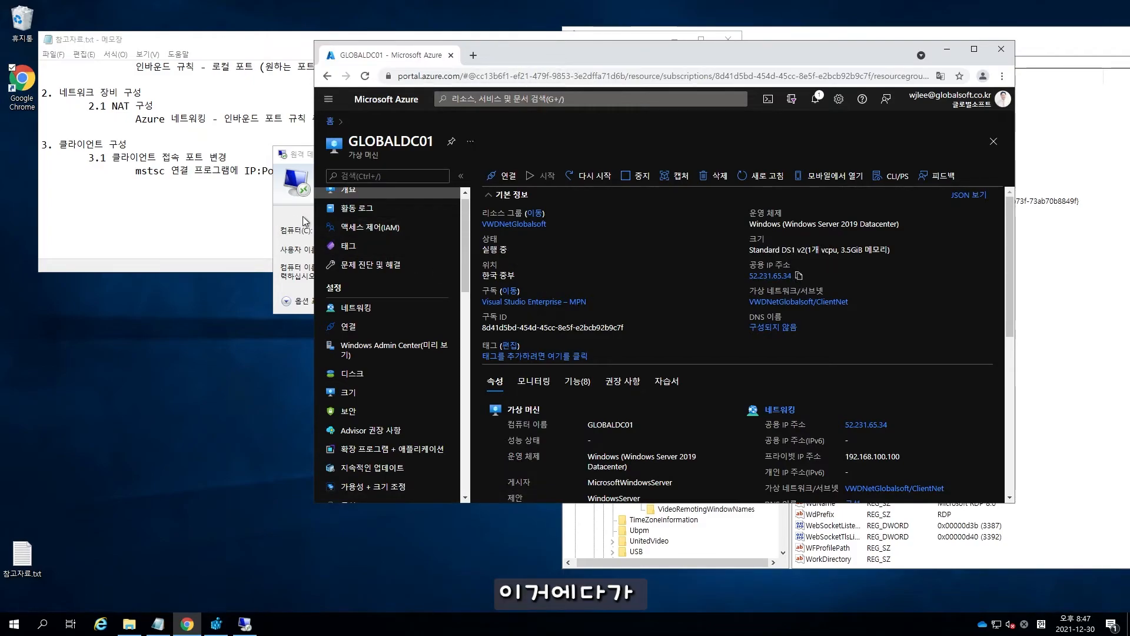
left_click(288, 216)
key("ctrl+v")
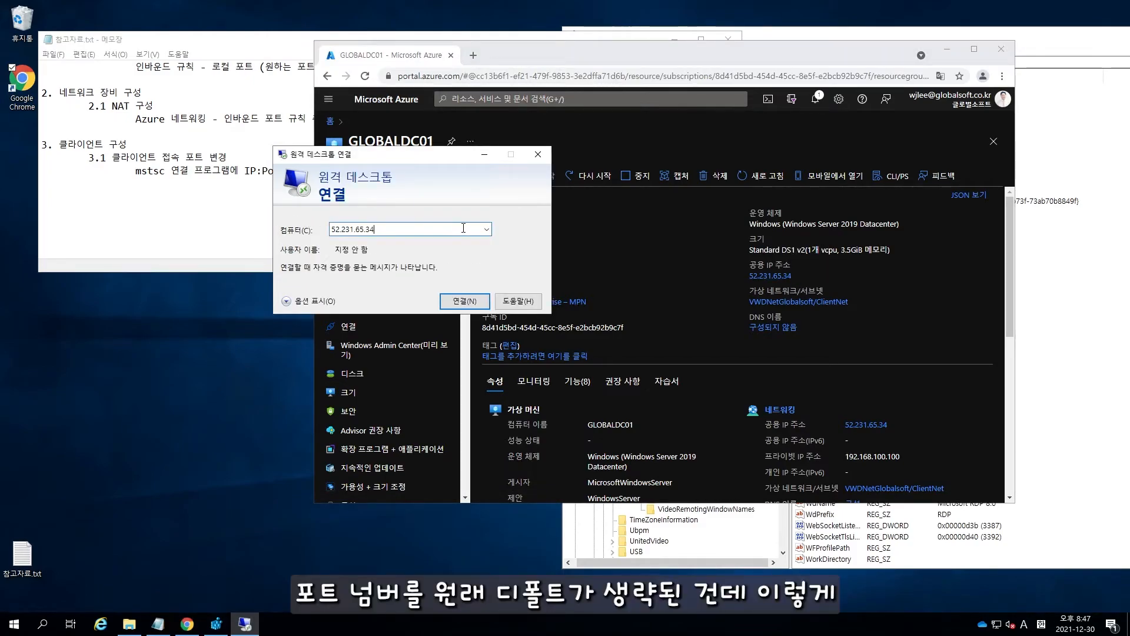
type(":33889")
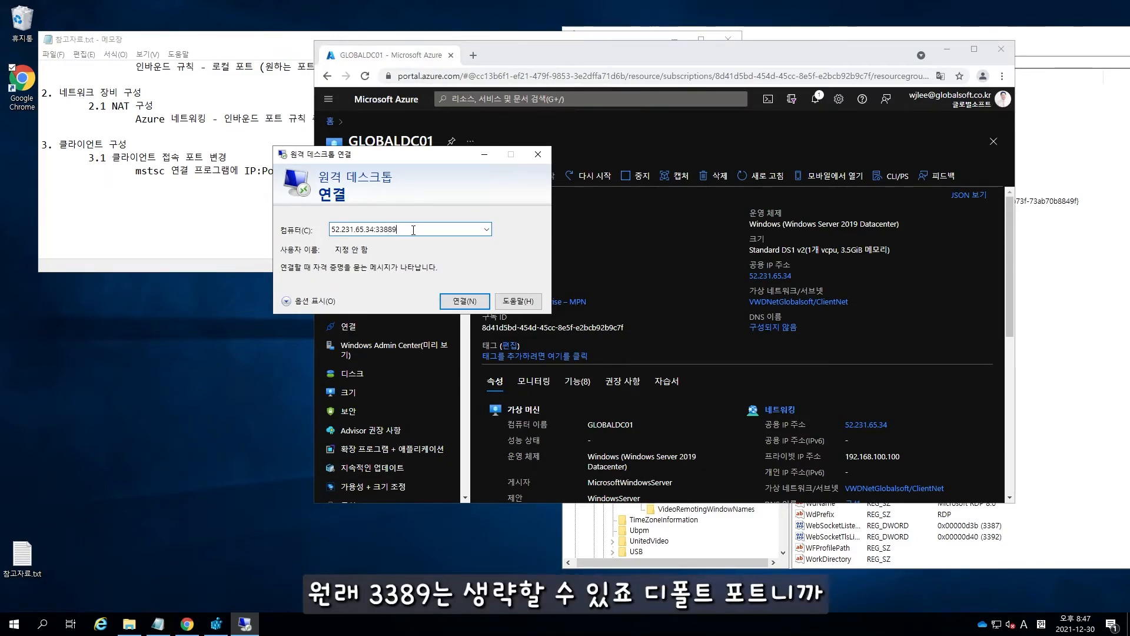
left_click(374, 229)
left_click_drag(375, 162, 314, 234)
left_click_drag(336, 306, 191, 307)
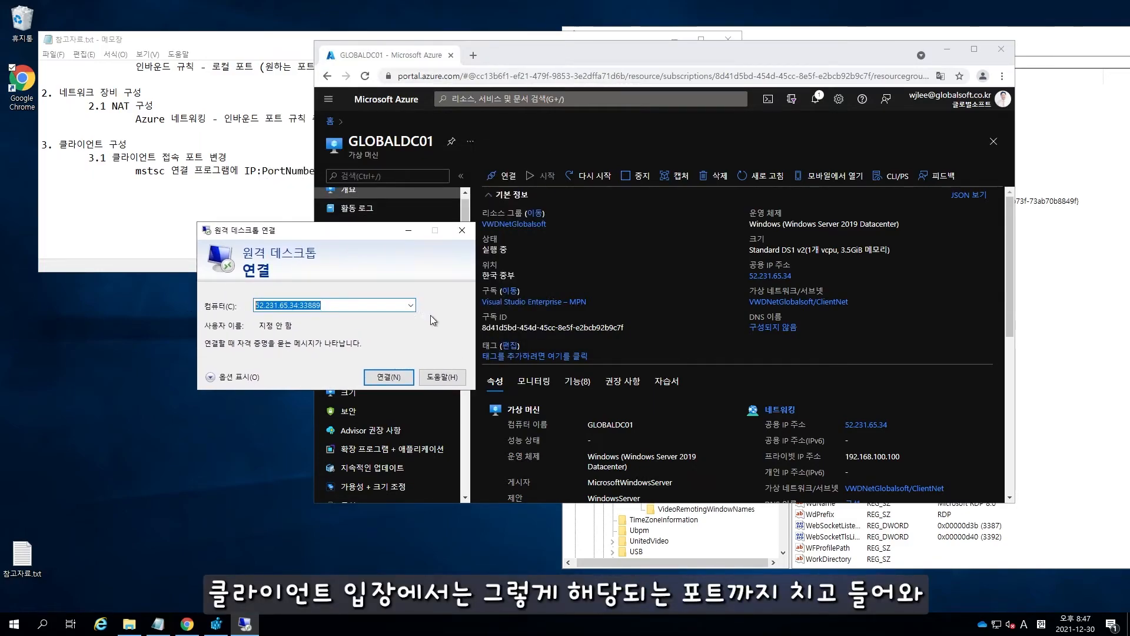
left_click(461, 232)
Step: Check the current session's connection bar and review the notes on the 3389 terminal service port and the server configuration
left_click(228, 201)
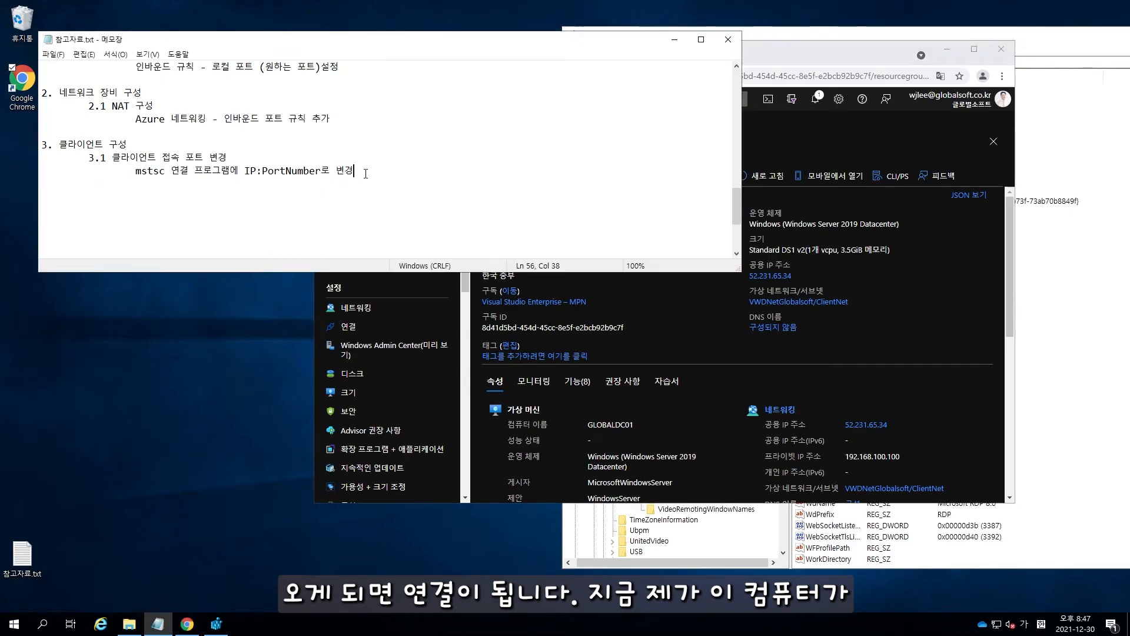
mouse_move(368, 3)
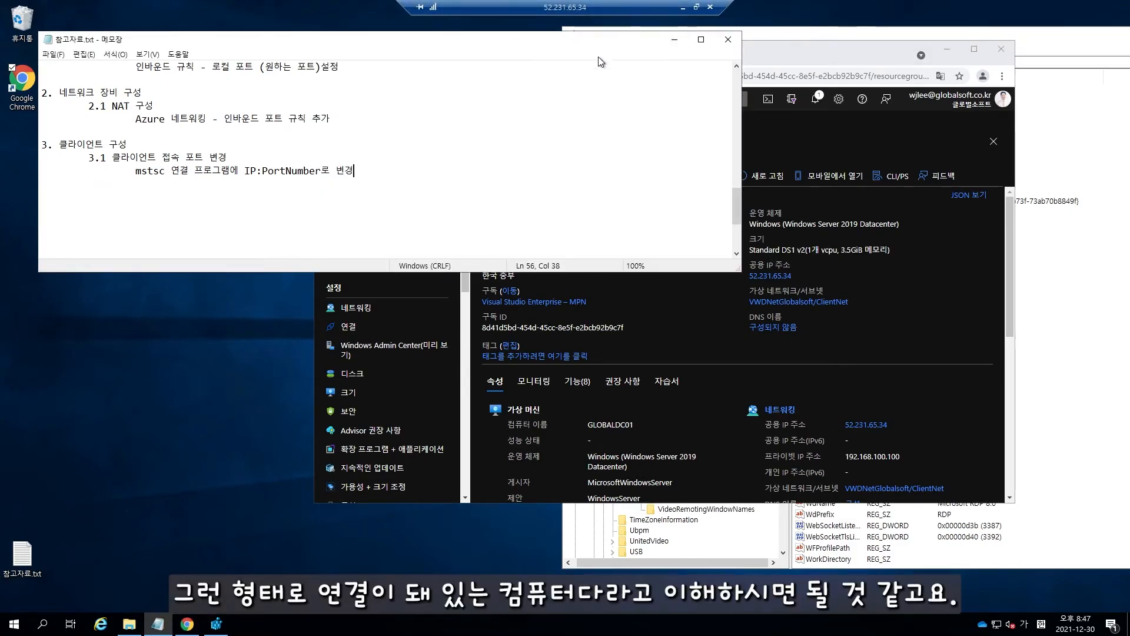
left_click(283, 24)
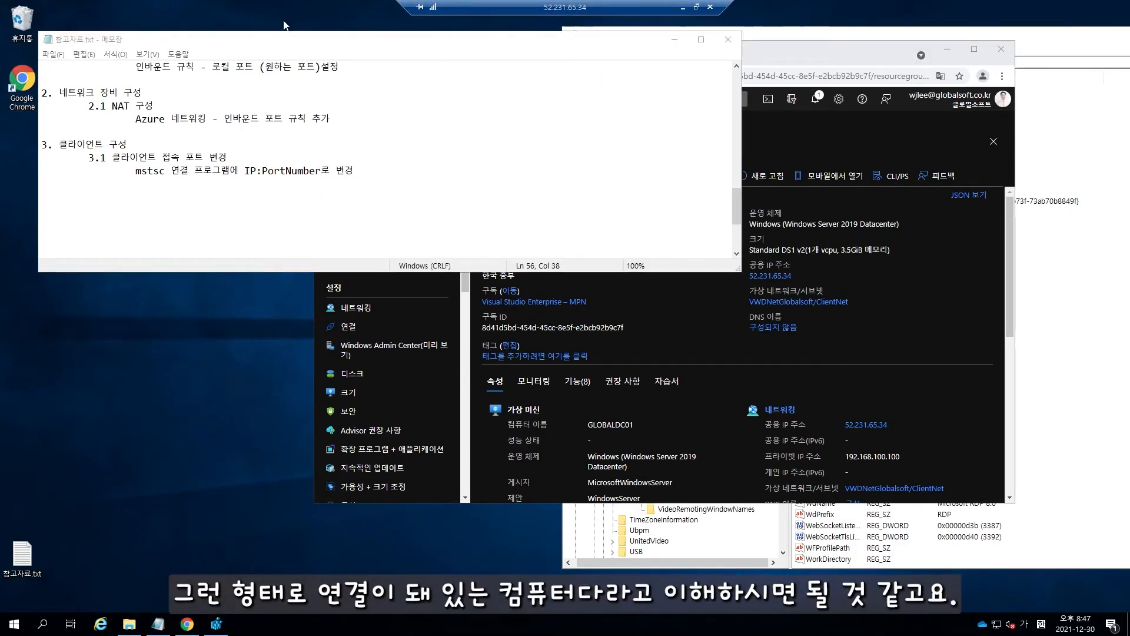
left_click(323, 186)
scroll(323, 186, "up", 3)
left_click(176, 145)
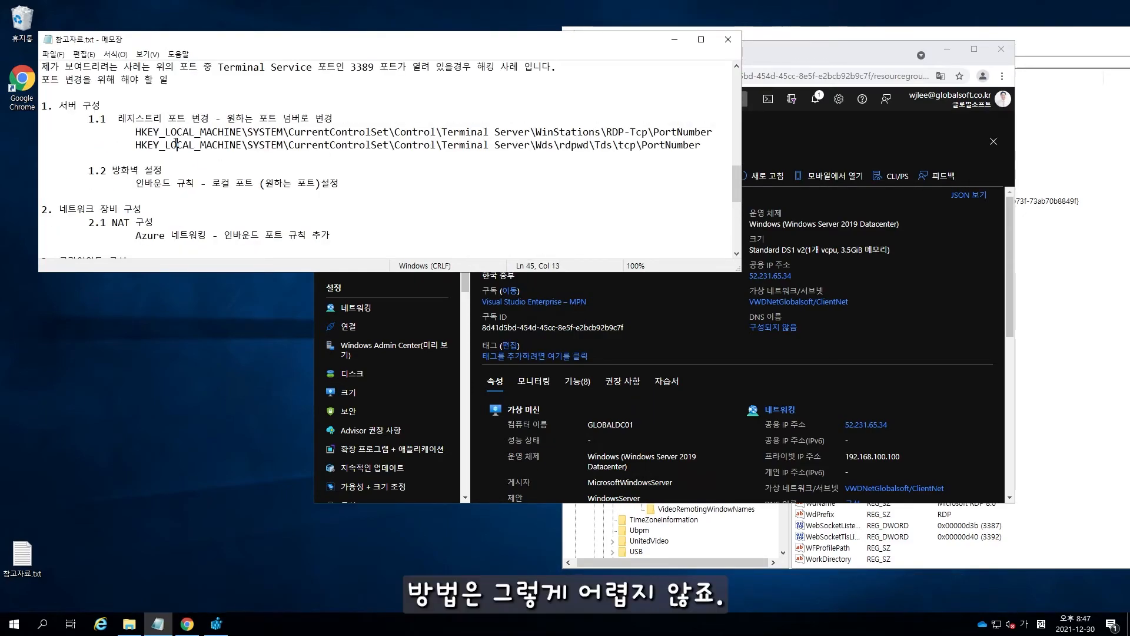
scroll(155, 114, "up", 2)
scroll(294, 172, "up", 1)
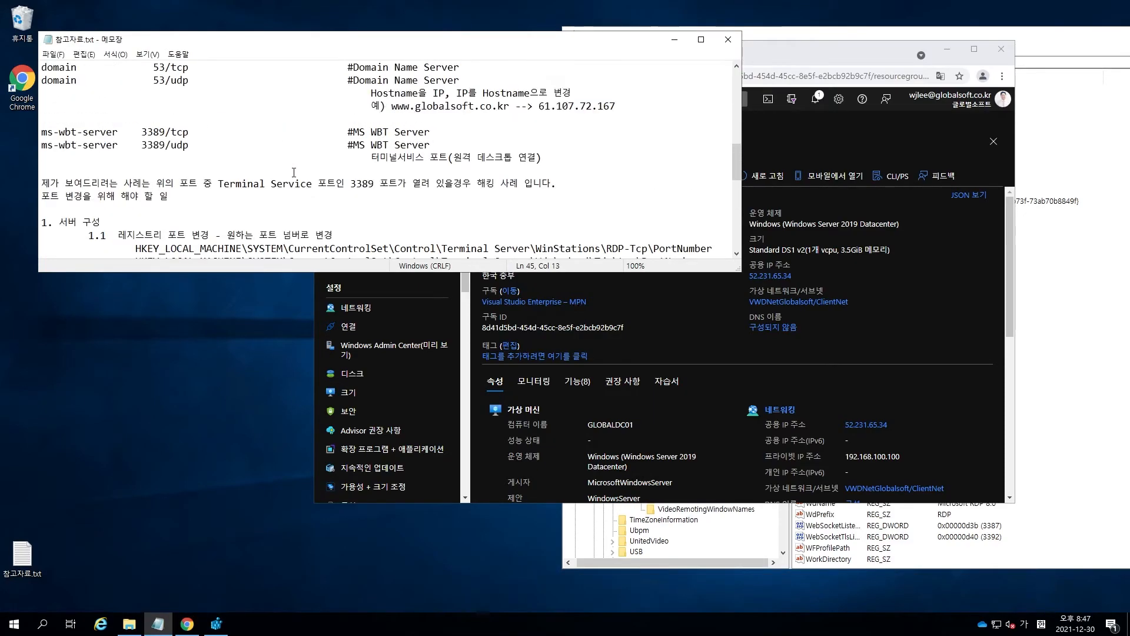
scroll(294, 172, "down", 4)
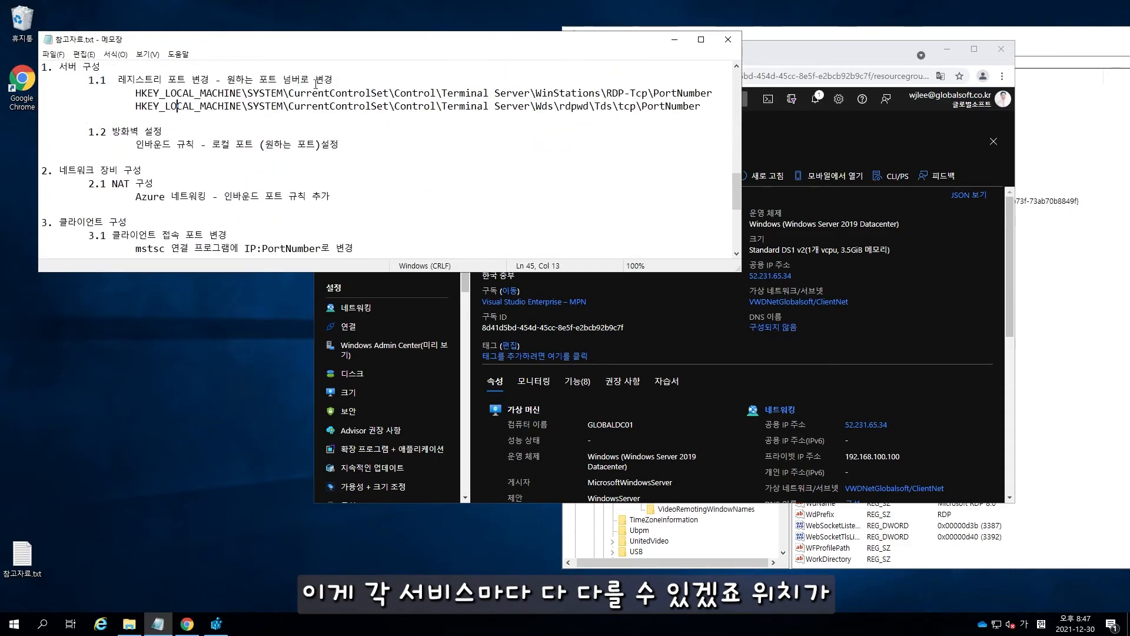
Step: Review the registry PortNumber paths in section 1 and the Azure inbound port rule entry in section 2 of the notes
left_click(525, 105)
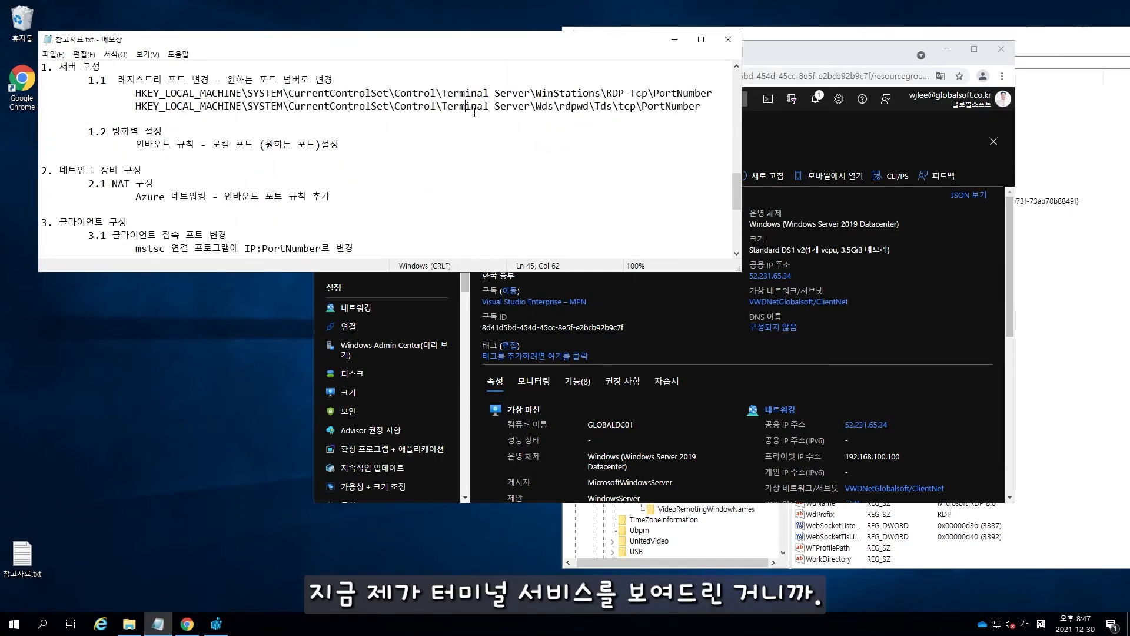
left_click(471, 93)
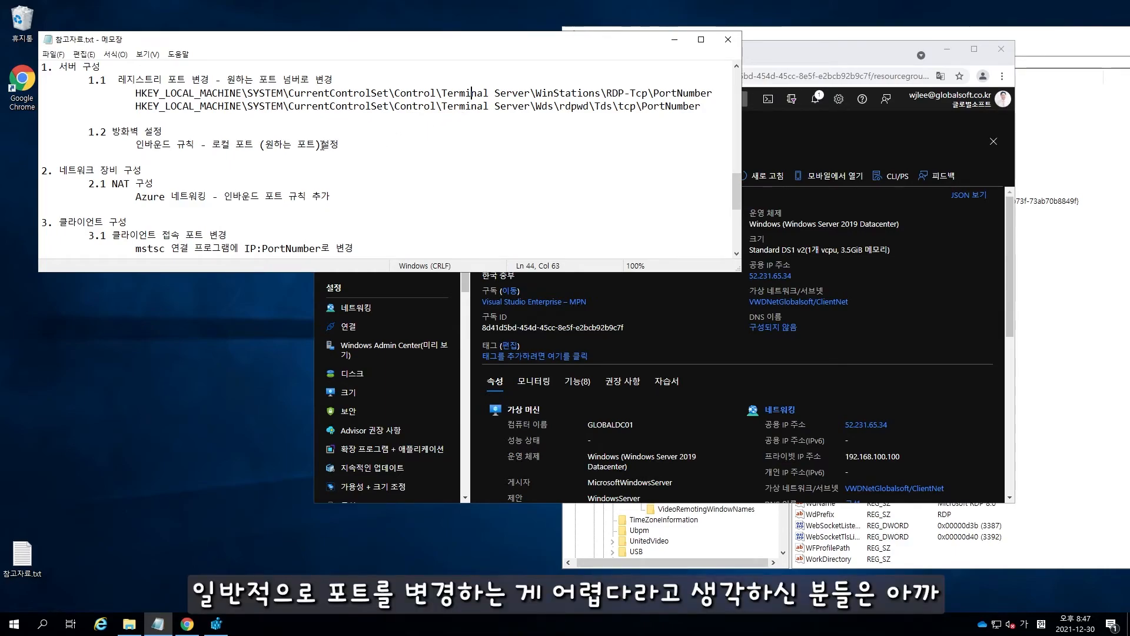
left_click(372, 94)
left_click(160, 196)
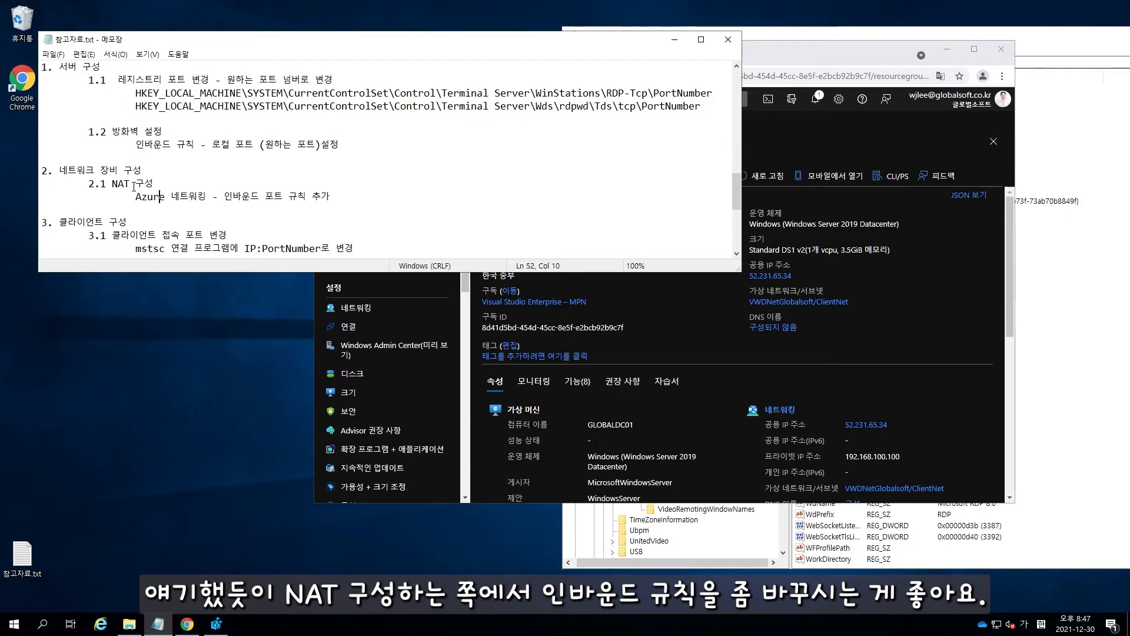
left_click_drag(126, 182, 352, 210)
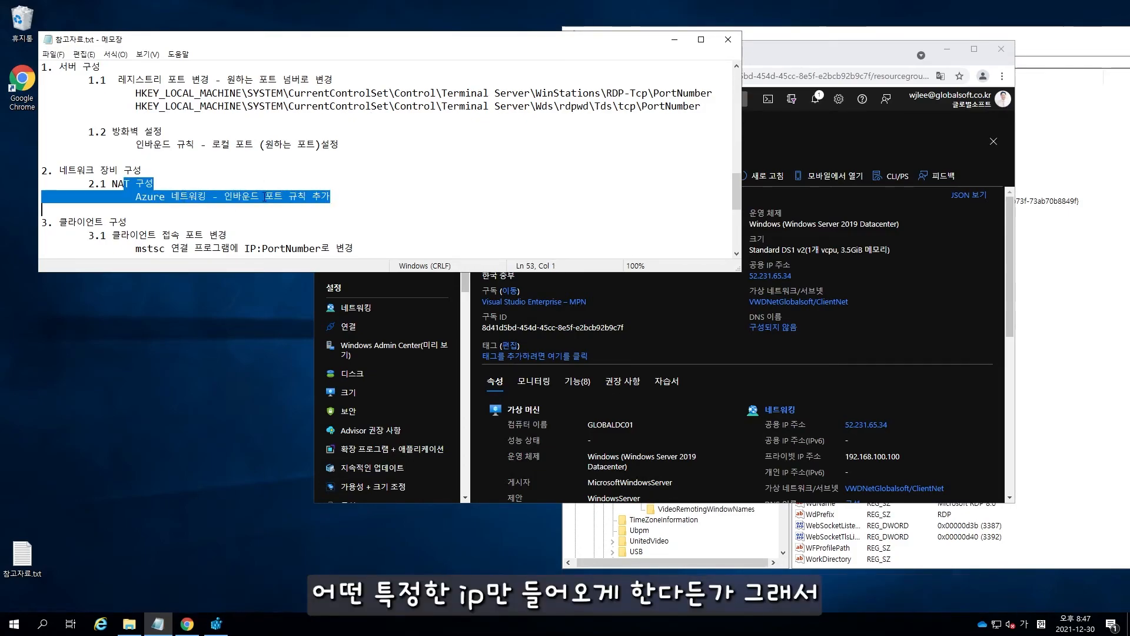
left_click(363, 203)
left_click_drag(340, 196, 40, 171)
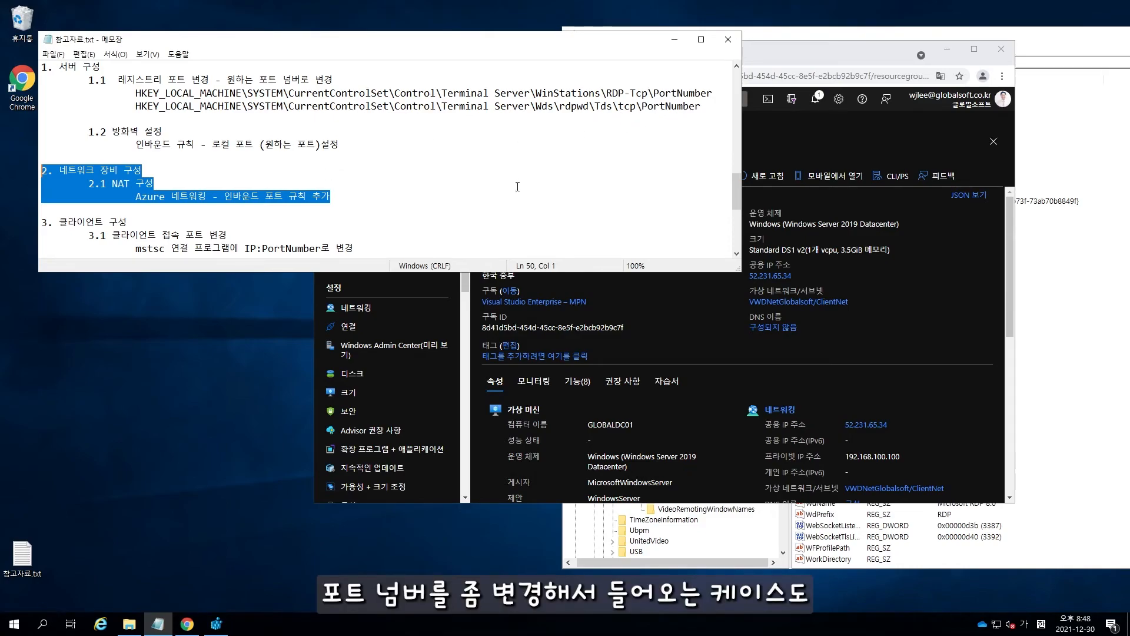
key("Right")
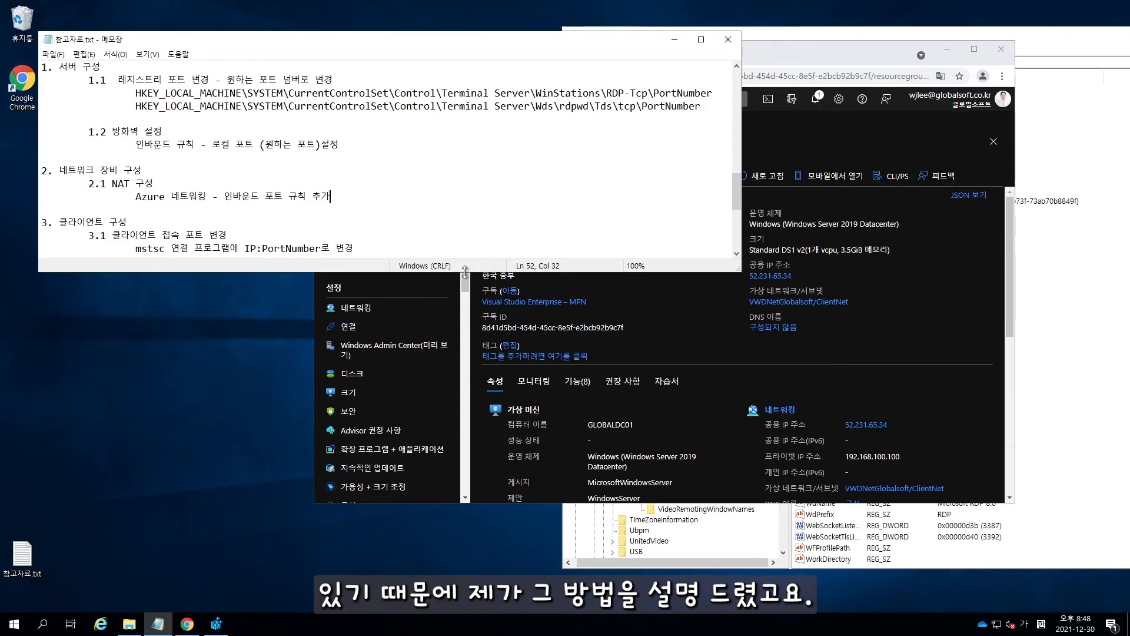
Step: Run eventvwr to open the Event Viewer on the server
right_click(14, 623)
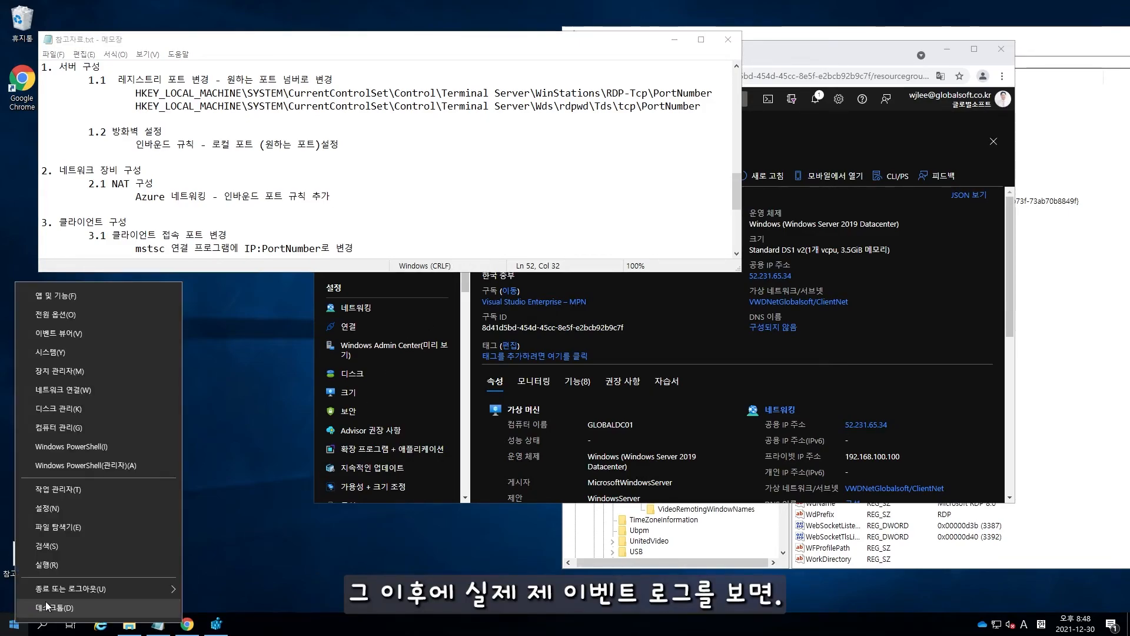
left_click(83, 564)
type("eventvw")
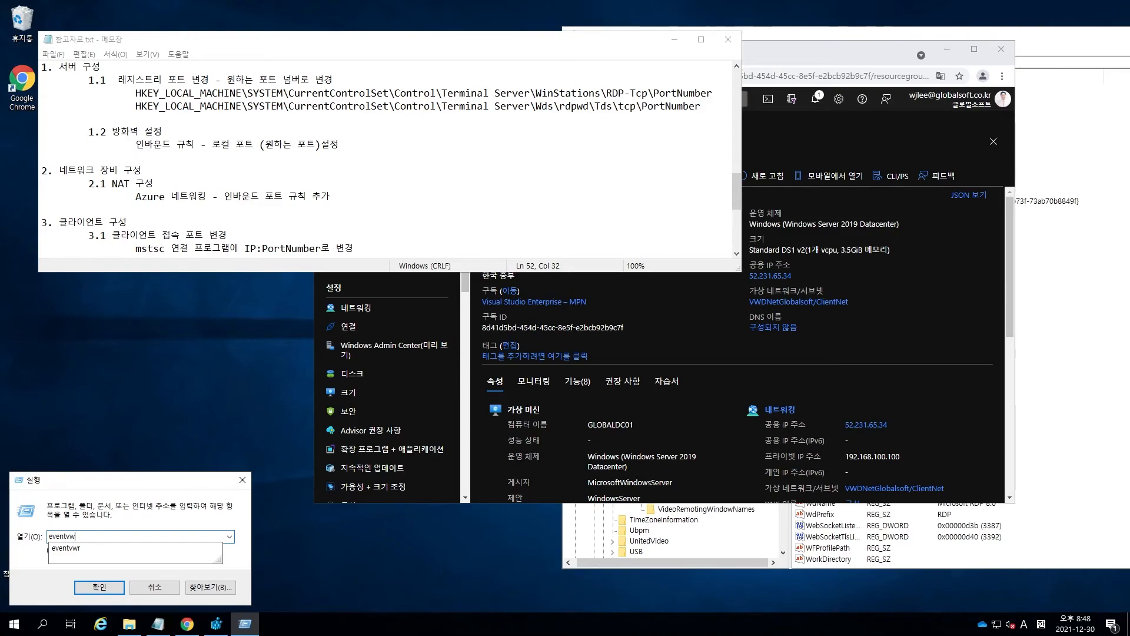
left_click(101, 545)
key("Return")
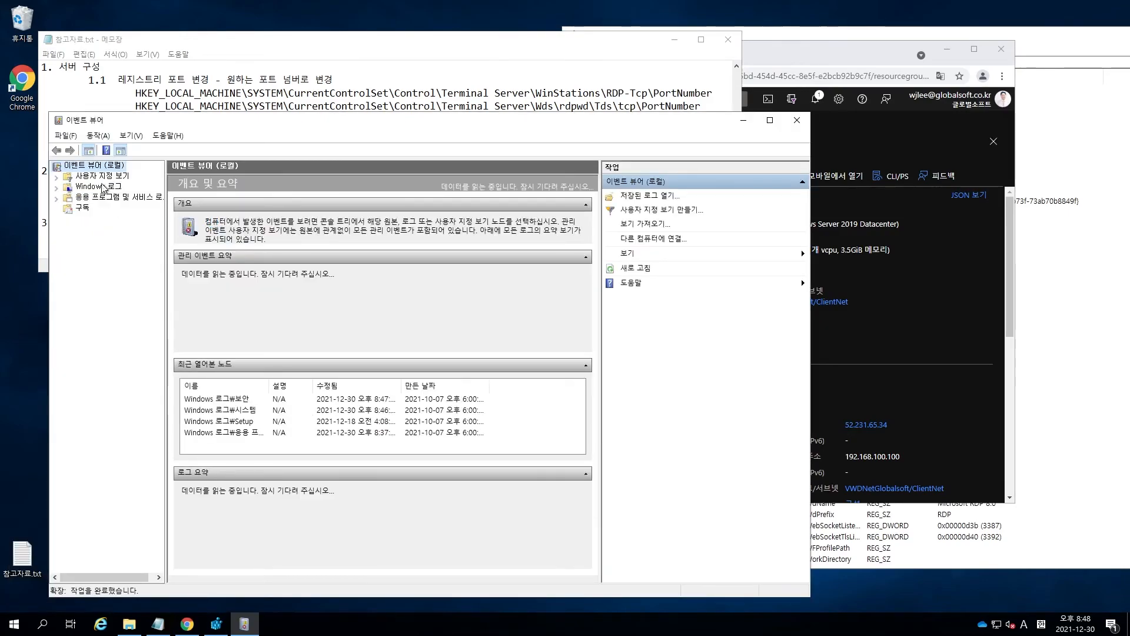
Step: Open the Security log under Windows Logs and select the Logon event with ID 4624
double_click(103, 187)
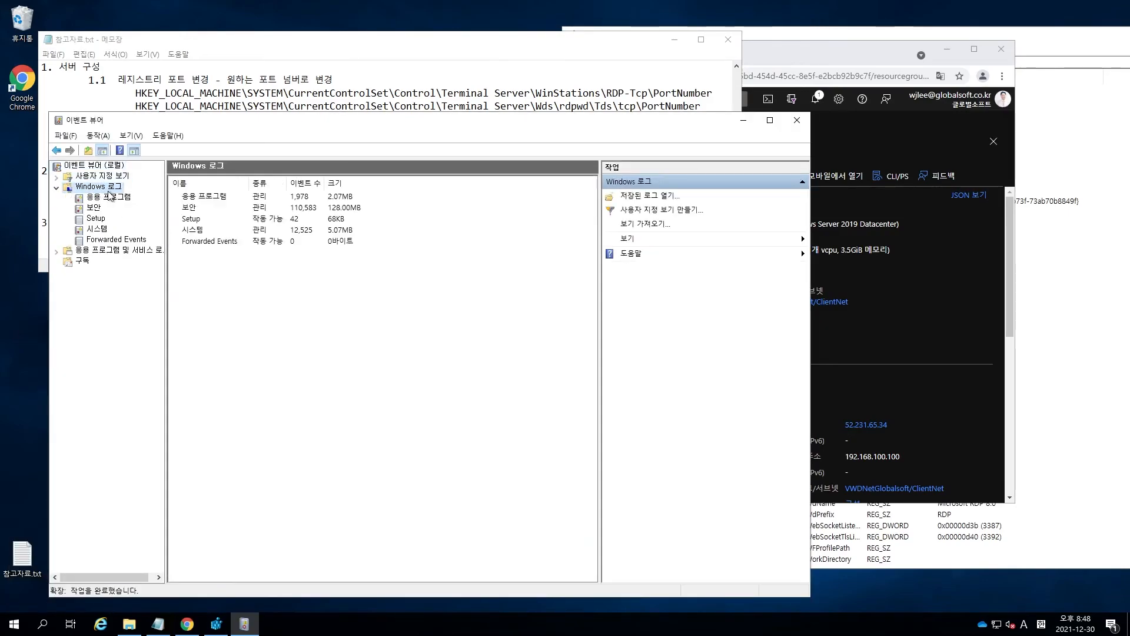
left_click(93, 209)
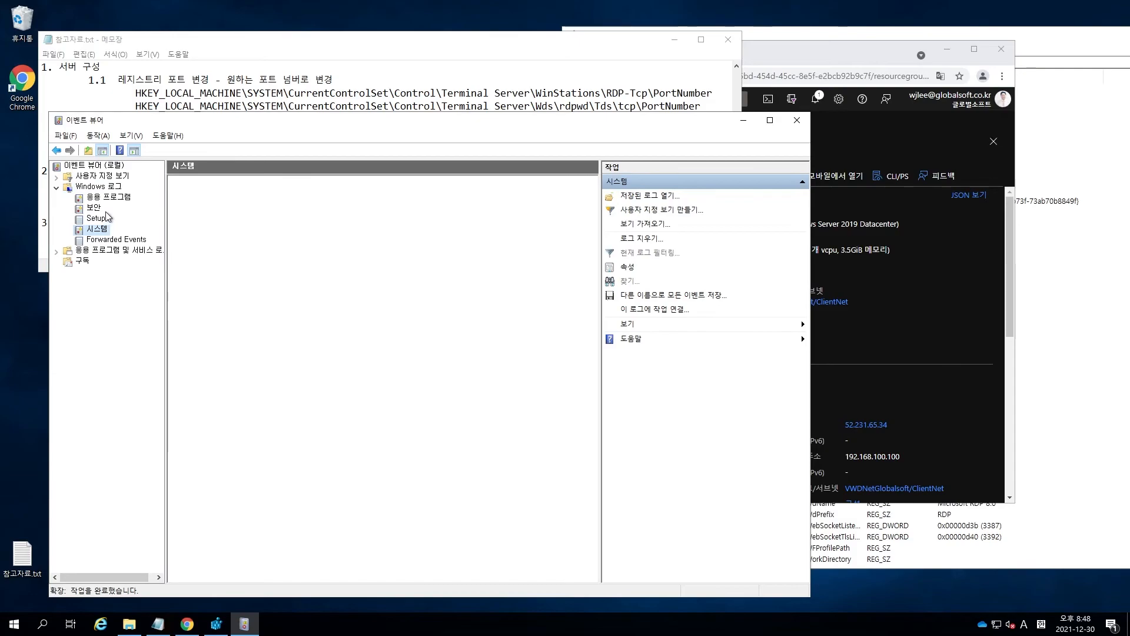
right_click(93, 210)
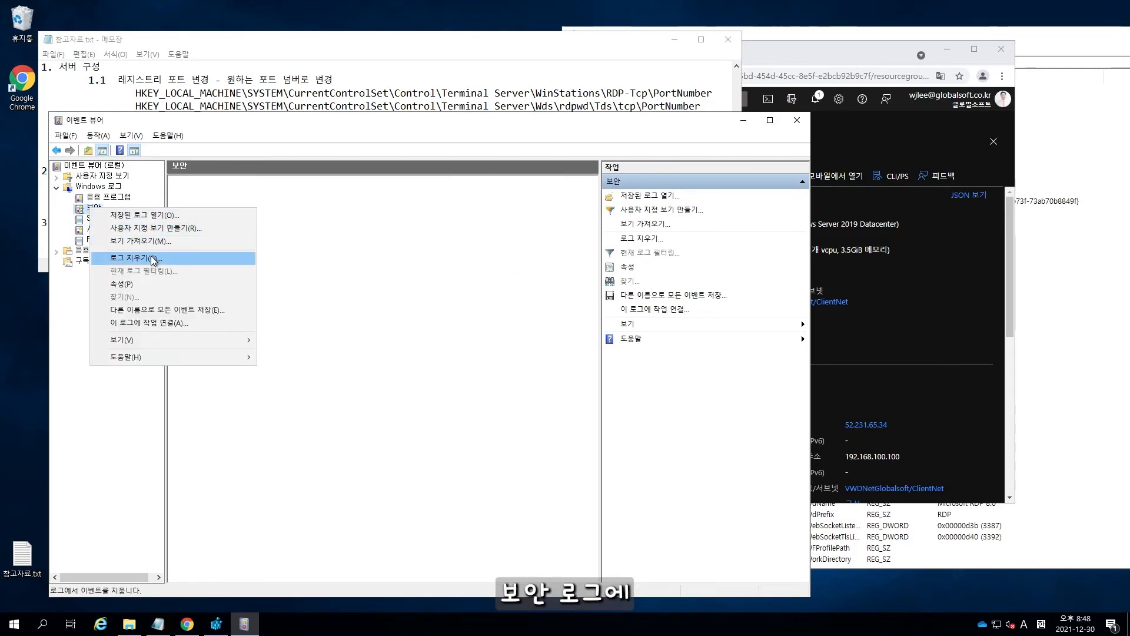
left_click(407, 253)
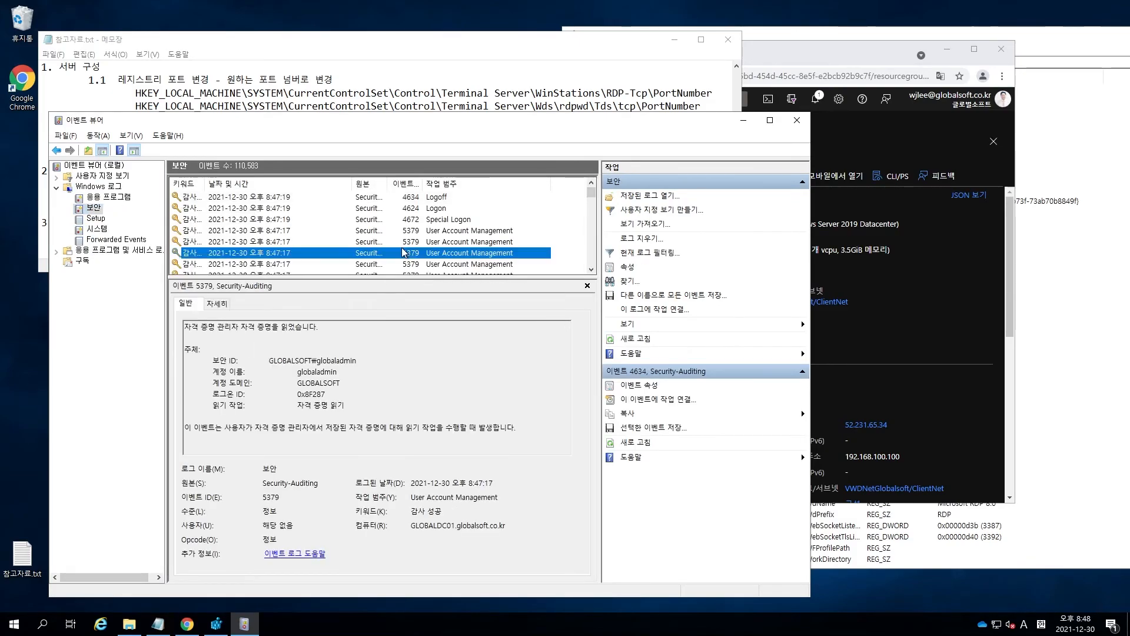
left_click(438, 209)
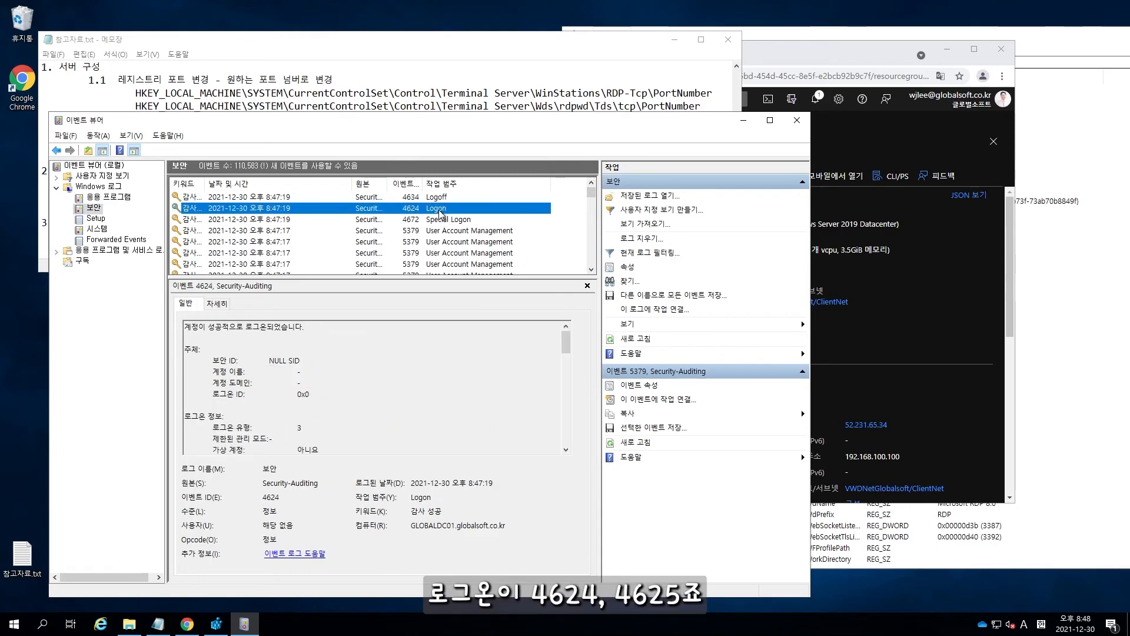
Step: Filter the Security log to show only events with ID 4625
right_click(94, 209)
left_click(188, 277)
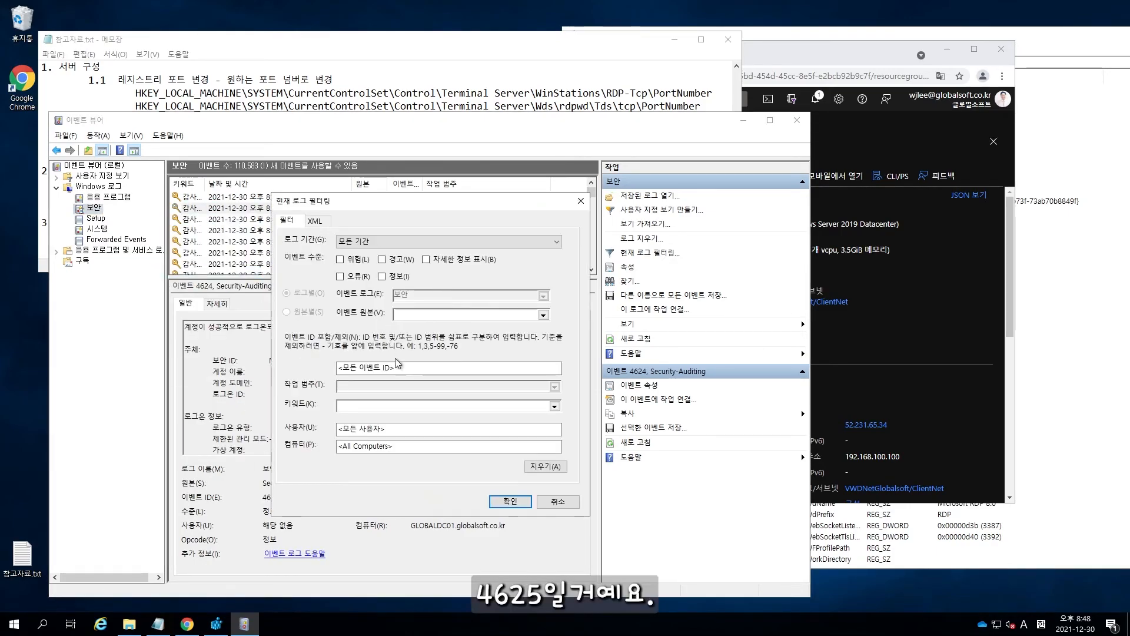
left_click(403, 368)
type("4625")
left_click(510, 501)
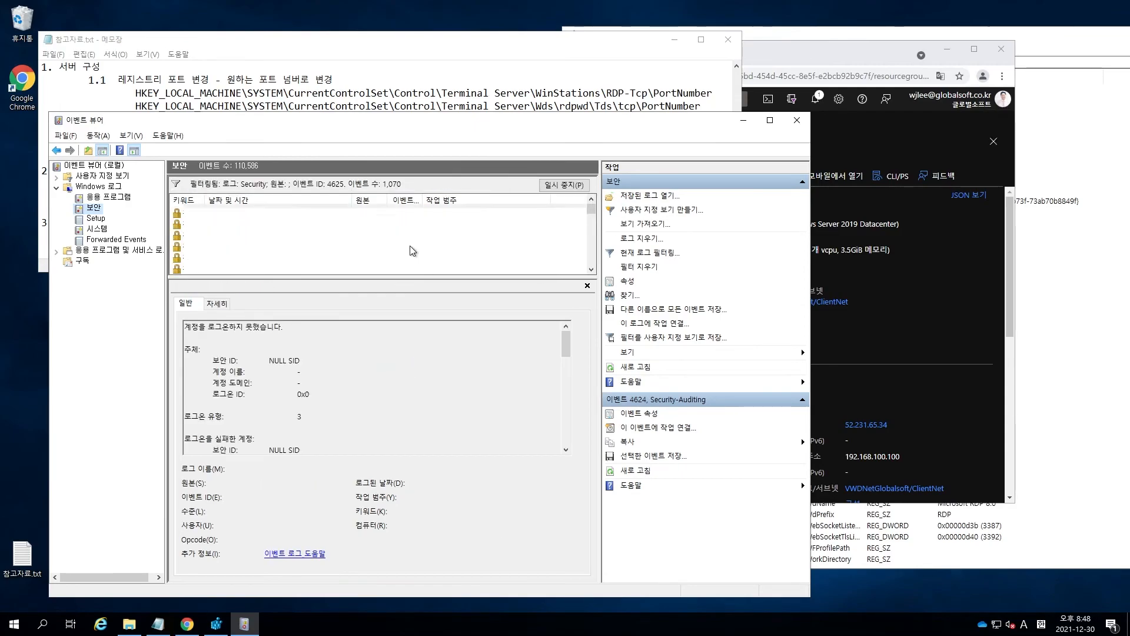
Step: Check a failed-logon entry's description and enlarge the filtered event list to show more rows
left_click(422, 236)
left_click(246, 440)
scroll(246, 441, "down", 3)
left_click(384, 226)
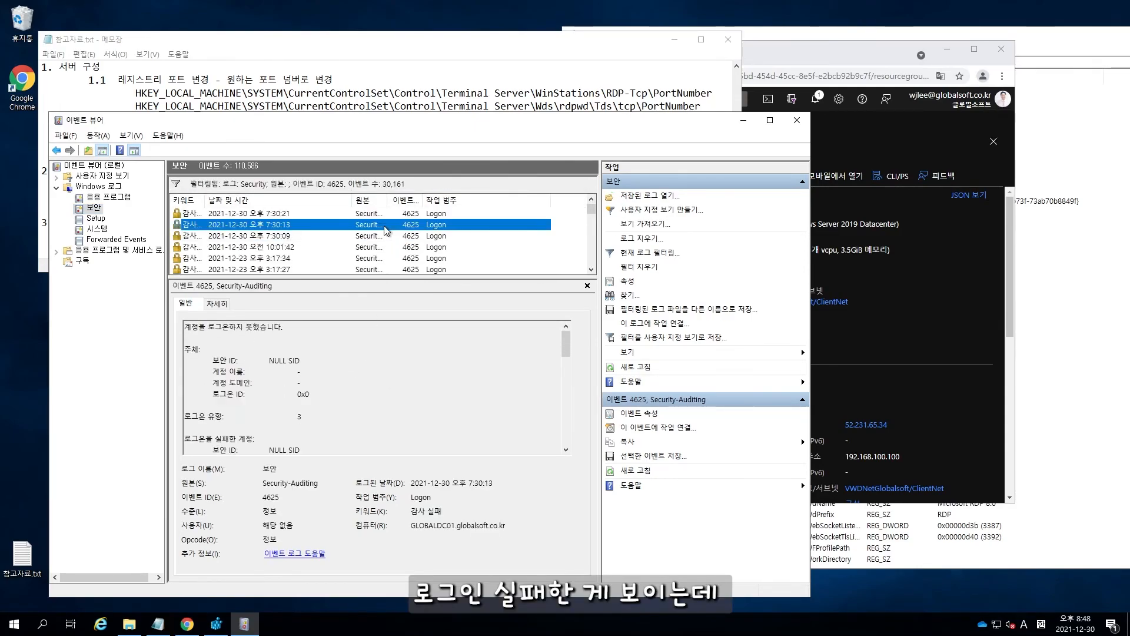
left_click_drag(382, 277, 383, 424)
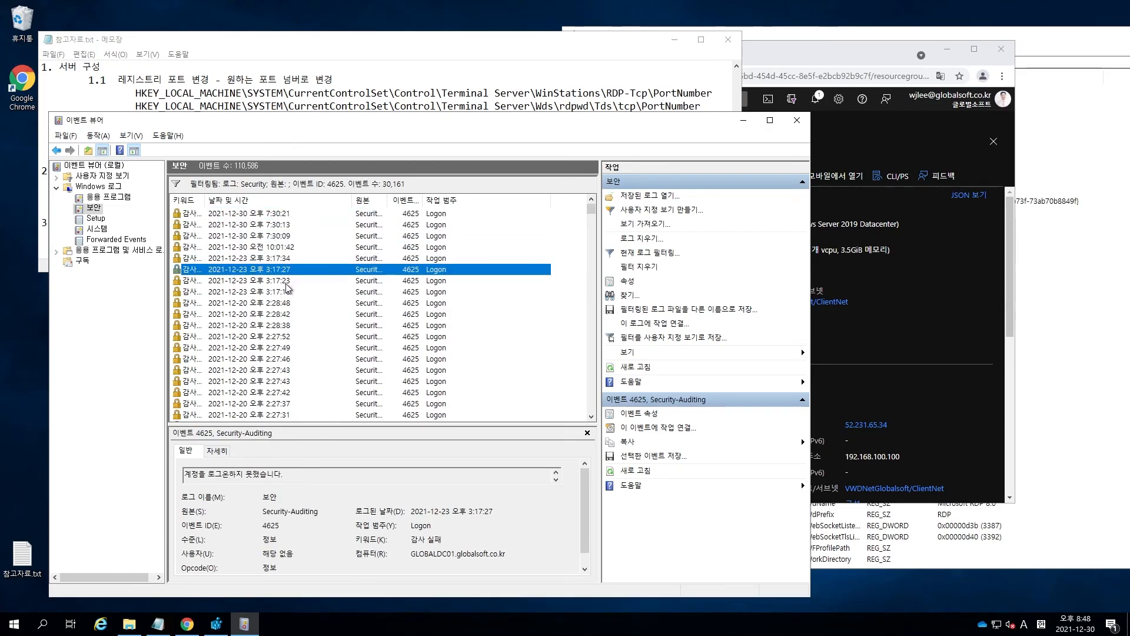
Step: Go down through the 4625 entries of 2021-12-23 and 2021-12-20, comparing their time stamps
left_click(288, 284)
left_click(288, 292)
left_click(284, 315)
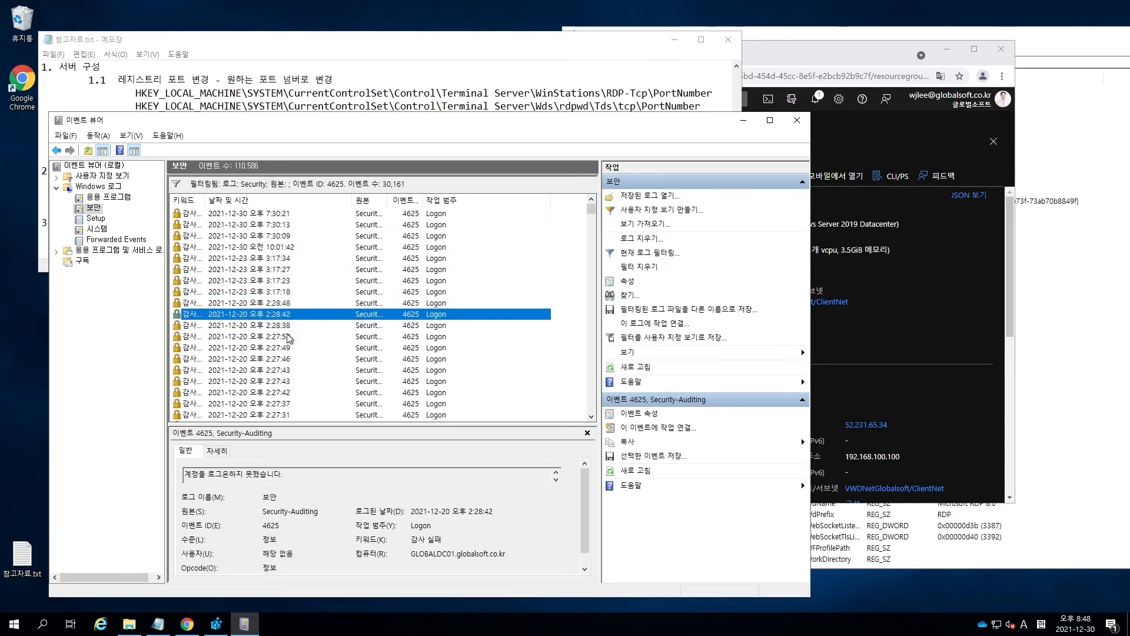
left_click(287, 336)
left_click(286, 347)
left_click(285, 359)
left_click(281, 370)
left_click(283, 381)
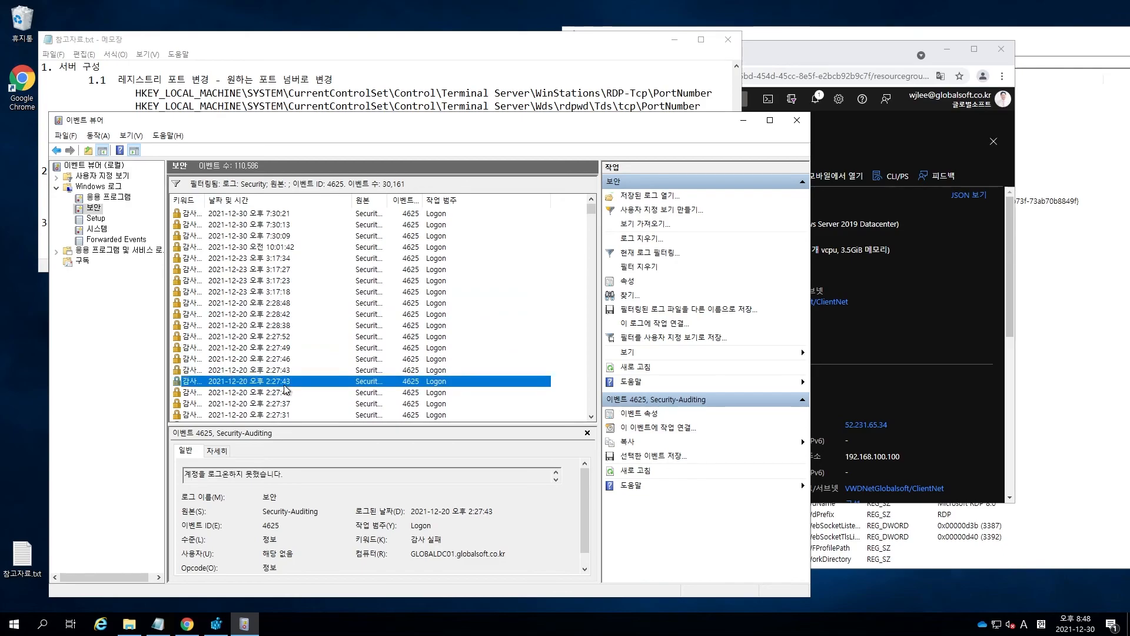
left_click(285, 392)
left_click(287, 403)
left_click(291, 413)
scroll(312, 380, "down", 1)
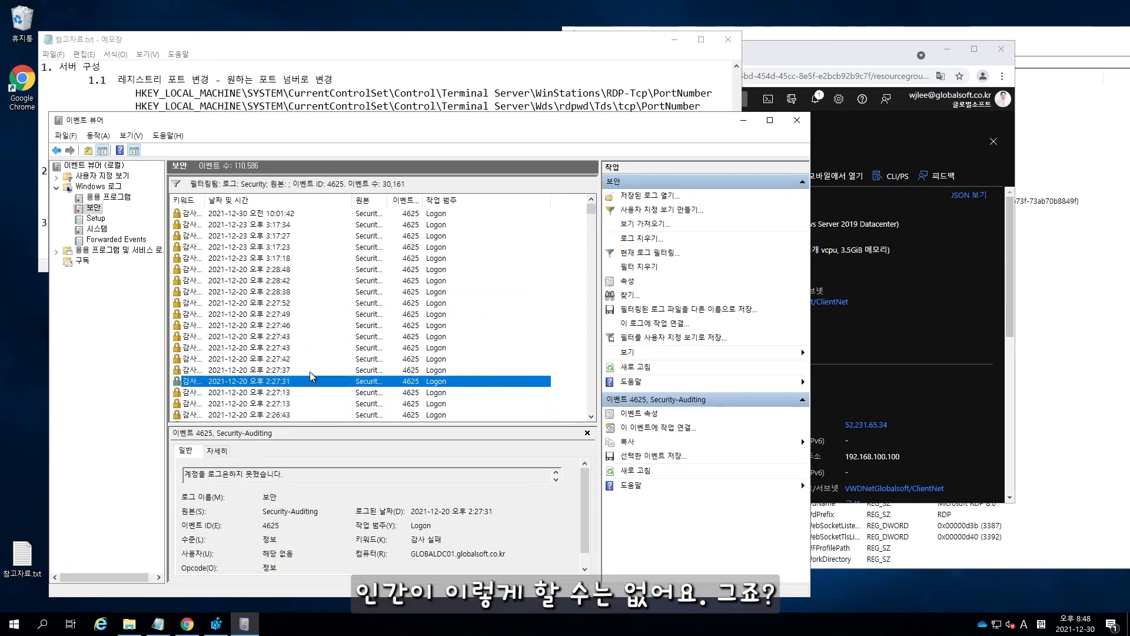
Step: Count the 4625 logon attempts within one minute on 2021-12-20, going from 2:27:13 up to 2:27:52
left_click(285, 405)
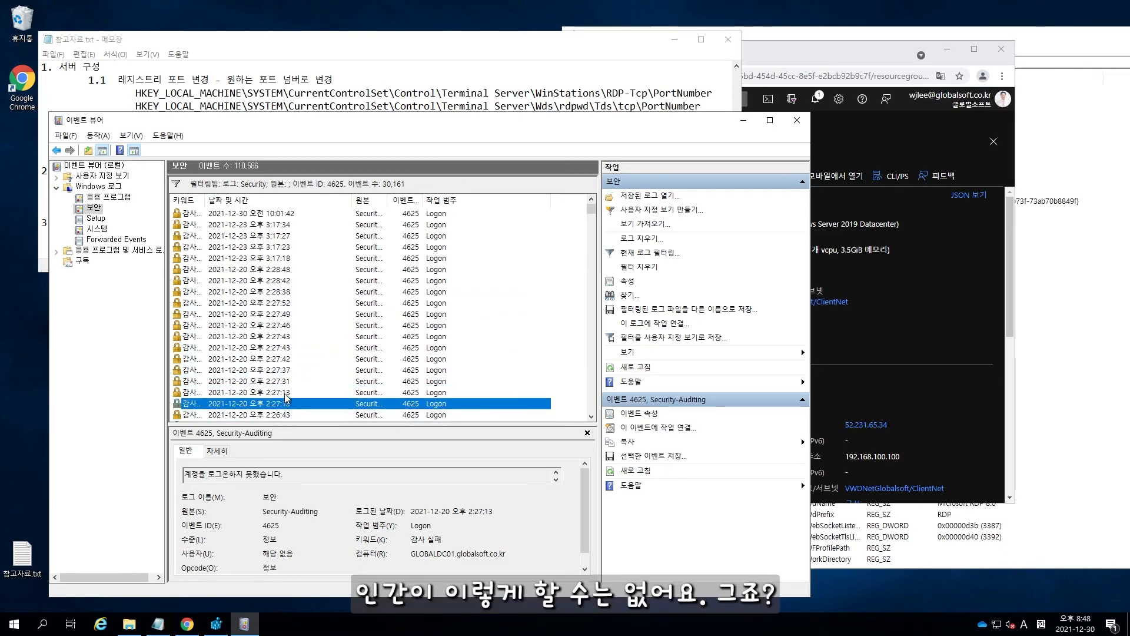
left_click(284, 393)
left_click(285, 381)
left_click(285, 369)
left_click(285, 358)
left_click(284, 348)
left_click(284, 336)
left_click(284, 325)
left_click(285, 314)
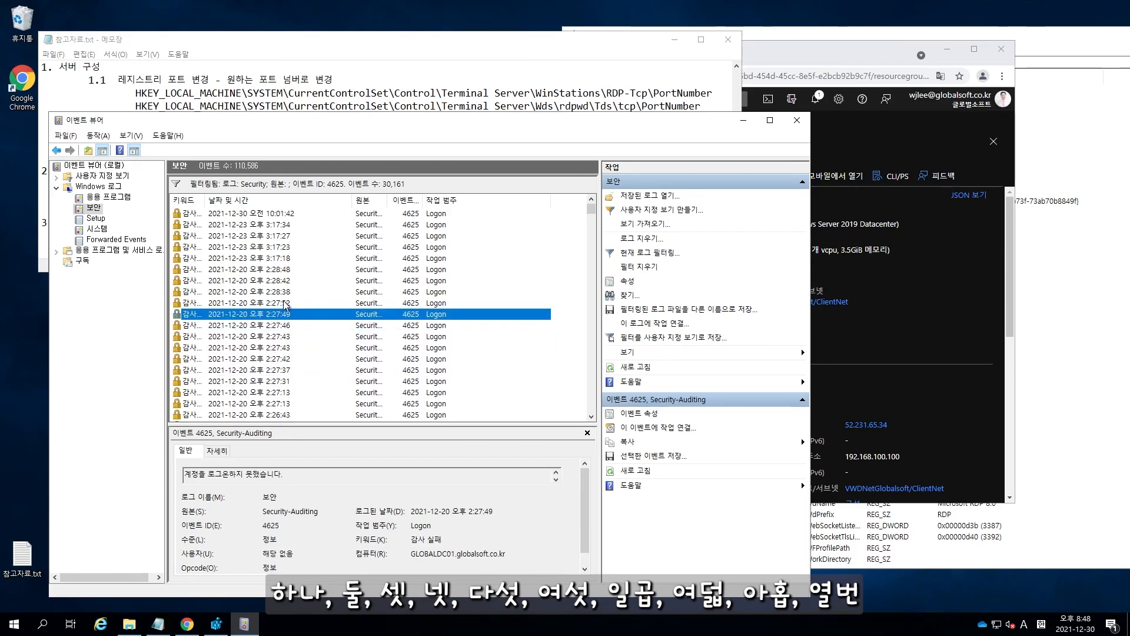
left_click(285, 302)
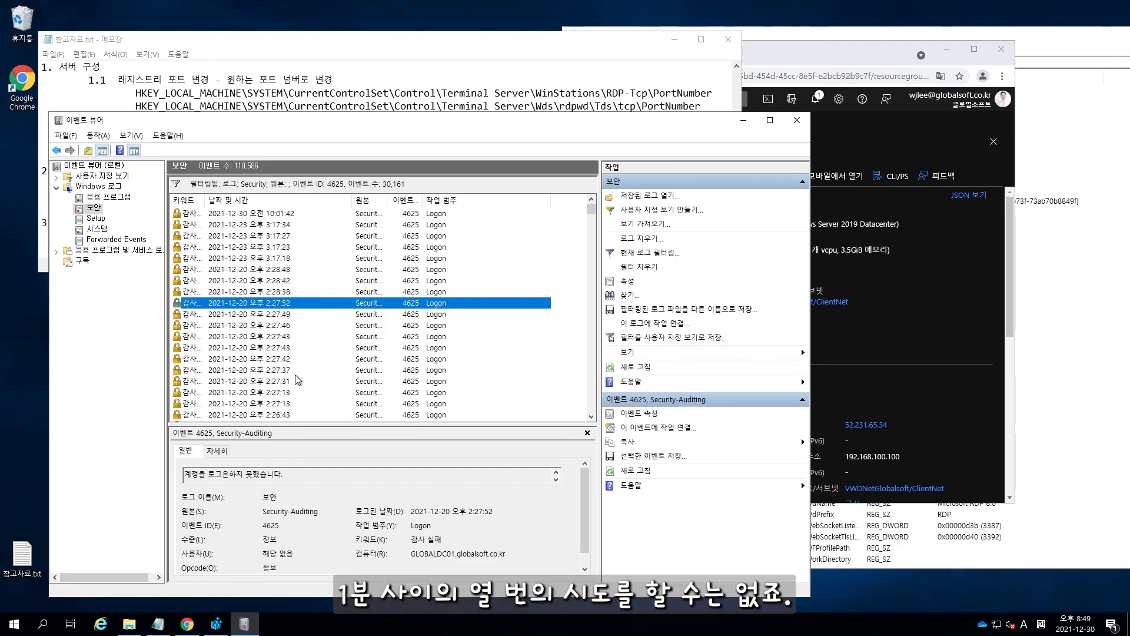
Step: Examine the attempted account names, failure reason and source network details in the properties of the 2:27:52 event and the two below it
double_click(310, 303)
scroll(382, 195, "down", 3)
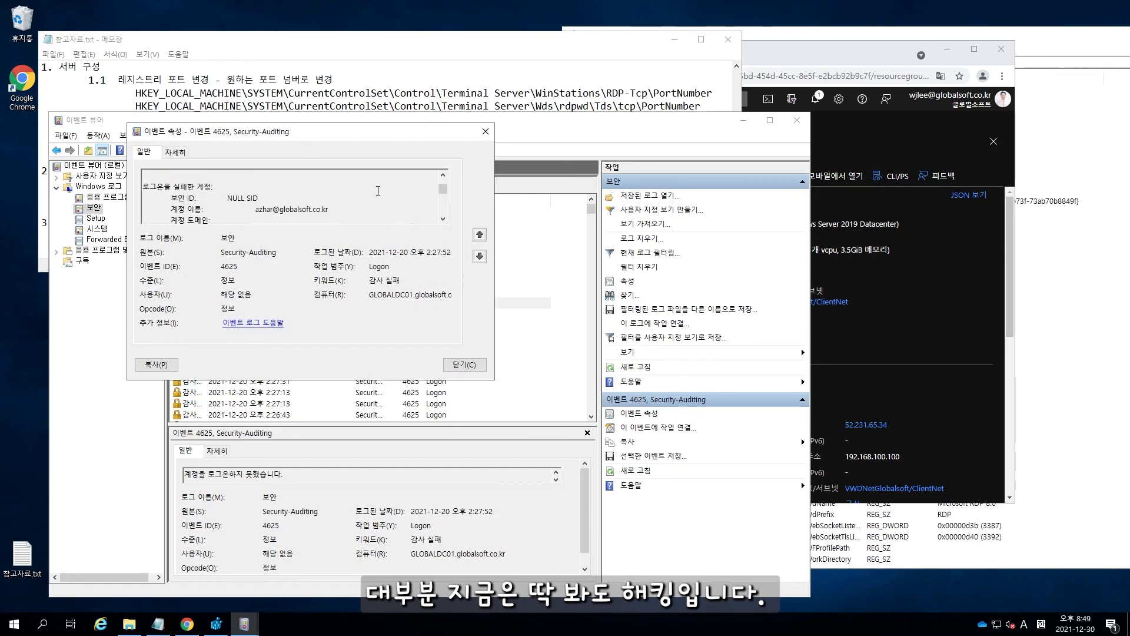
left_click(480, 255)
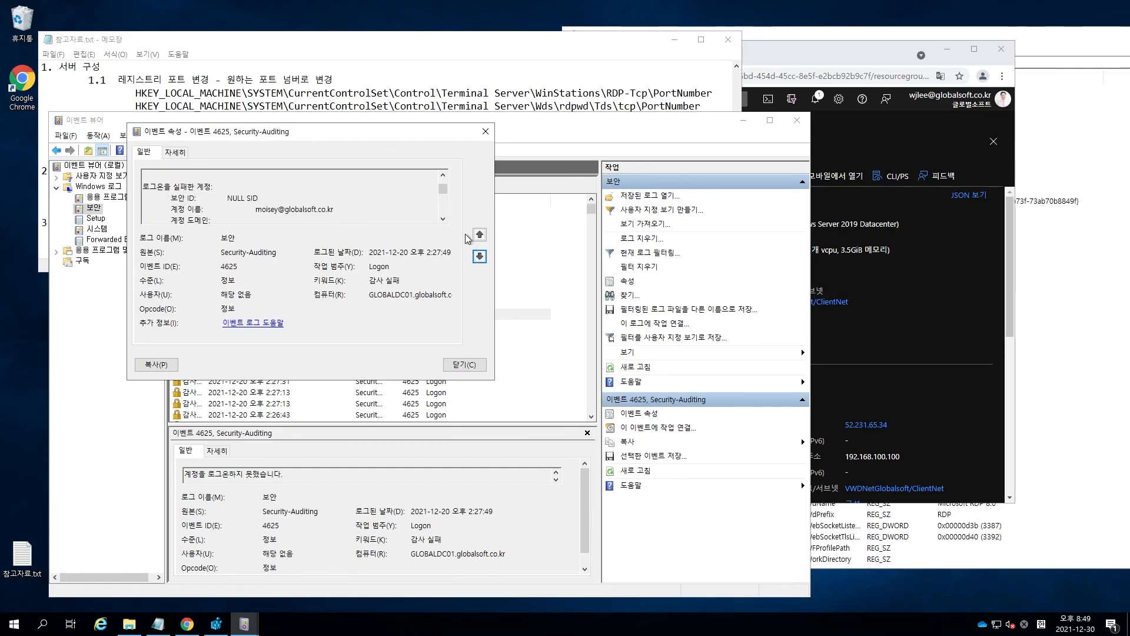
left_click(480, 259)
scroll(361, 200, "down", 4)
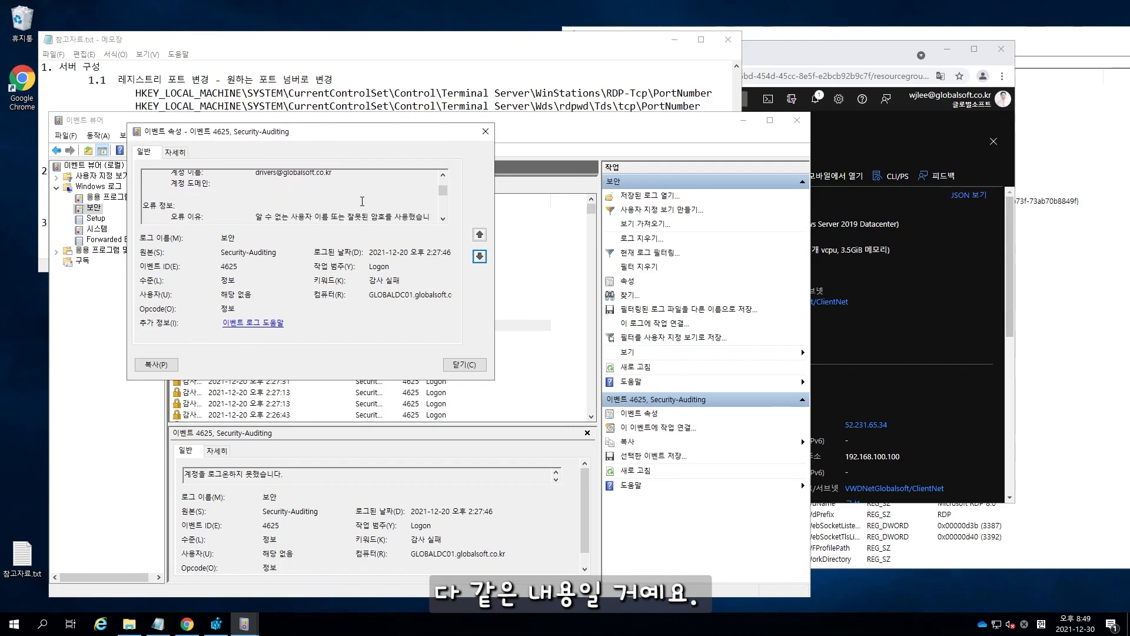
scroll(361, 201, "down", 2)
scroll(350, 195, "up", 1)
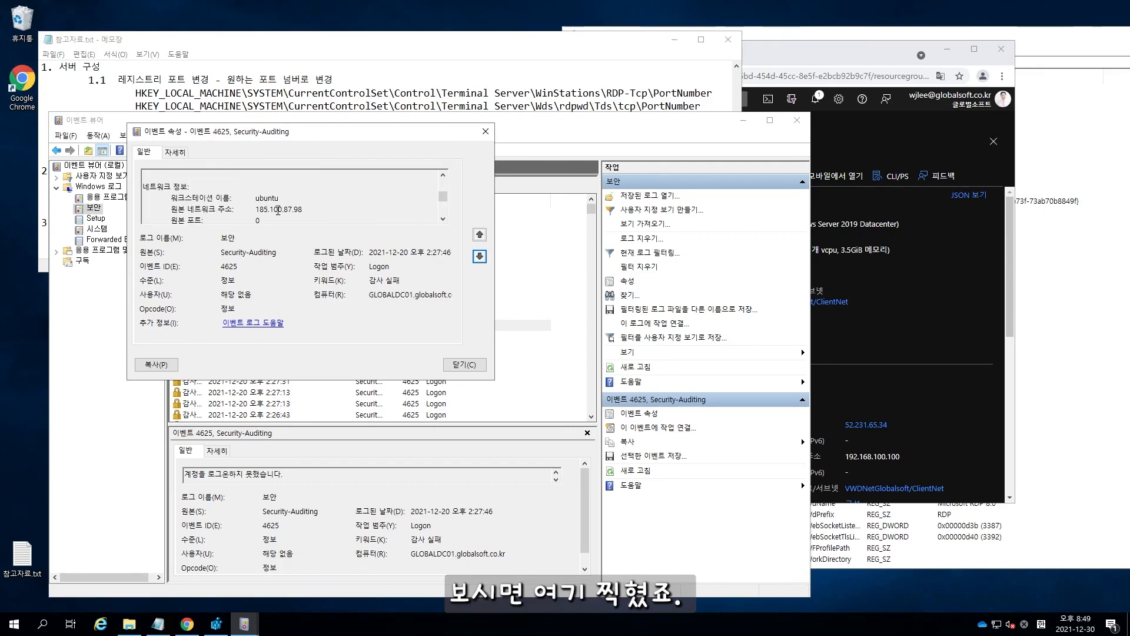
left_click_drag(251, 199, 314, 209)
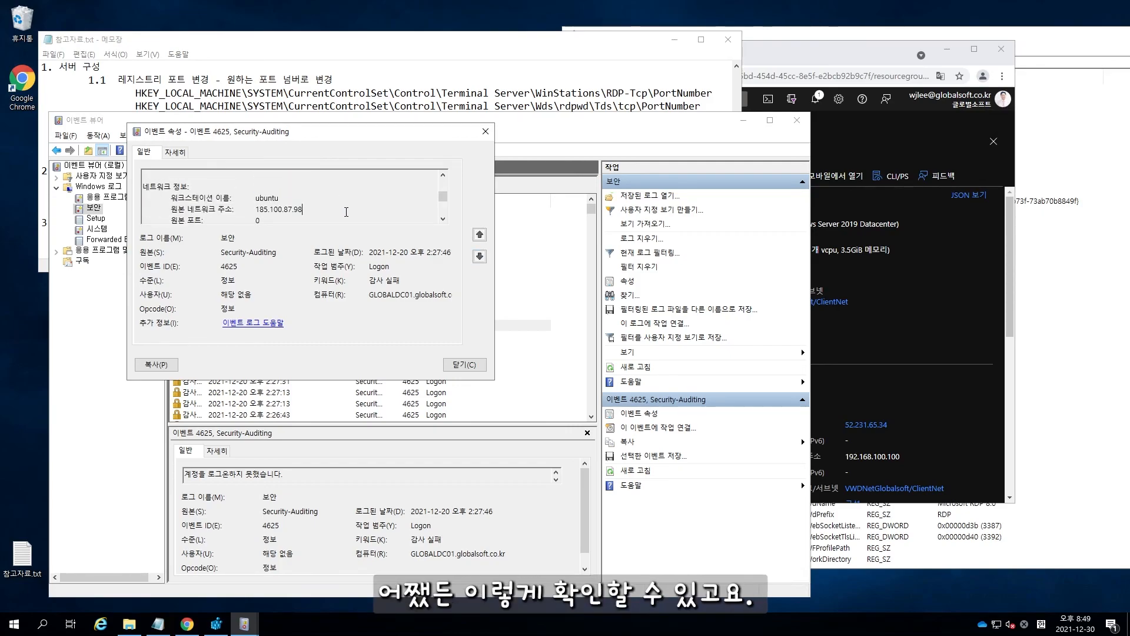
left_click(486, 131)
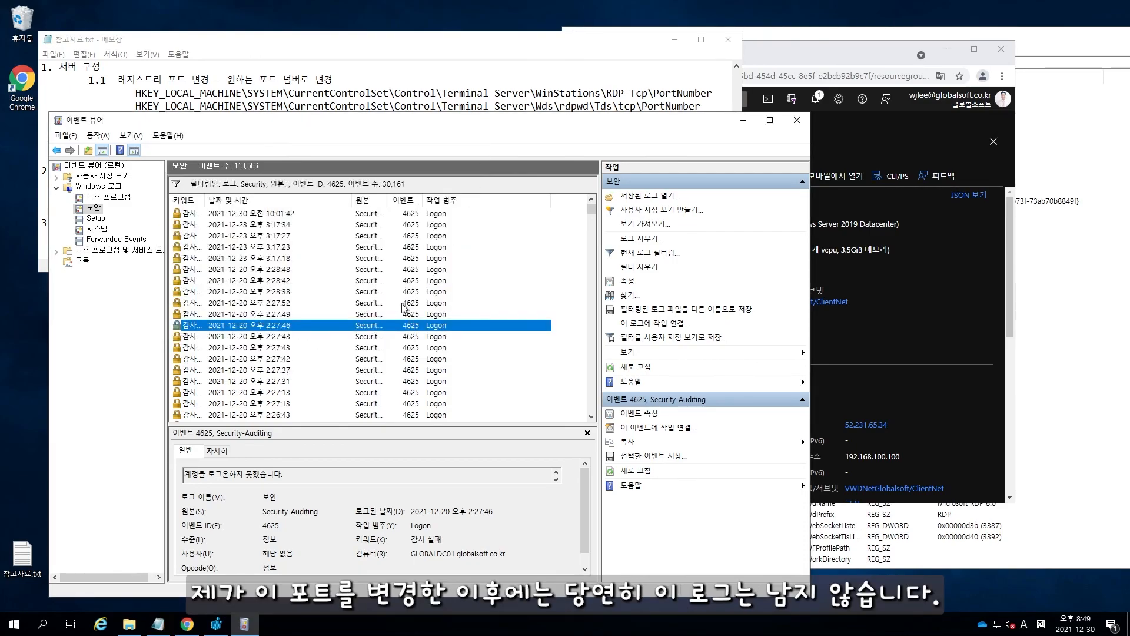
Step: Return to the newest 4625 entries and move the Event Viewer window partly clear of the notes
scroll(390, 302, "up", 1)
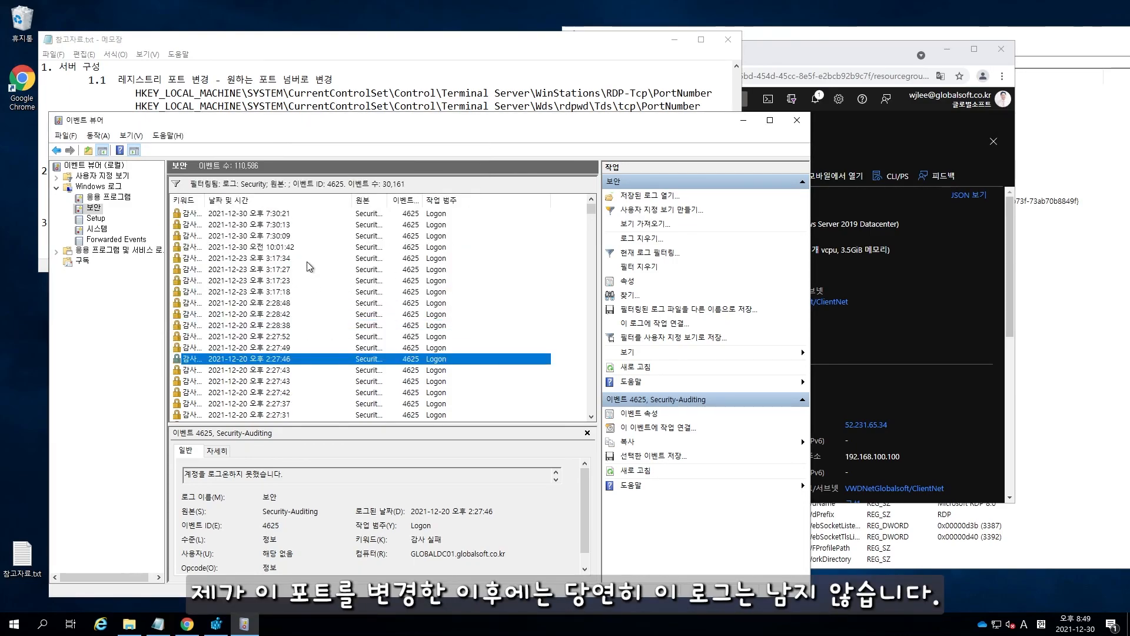
left_click_drag(469, 132, 559, 120)
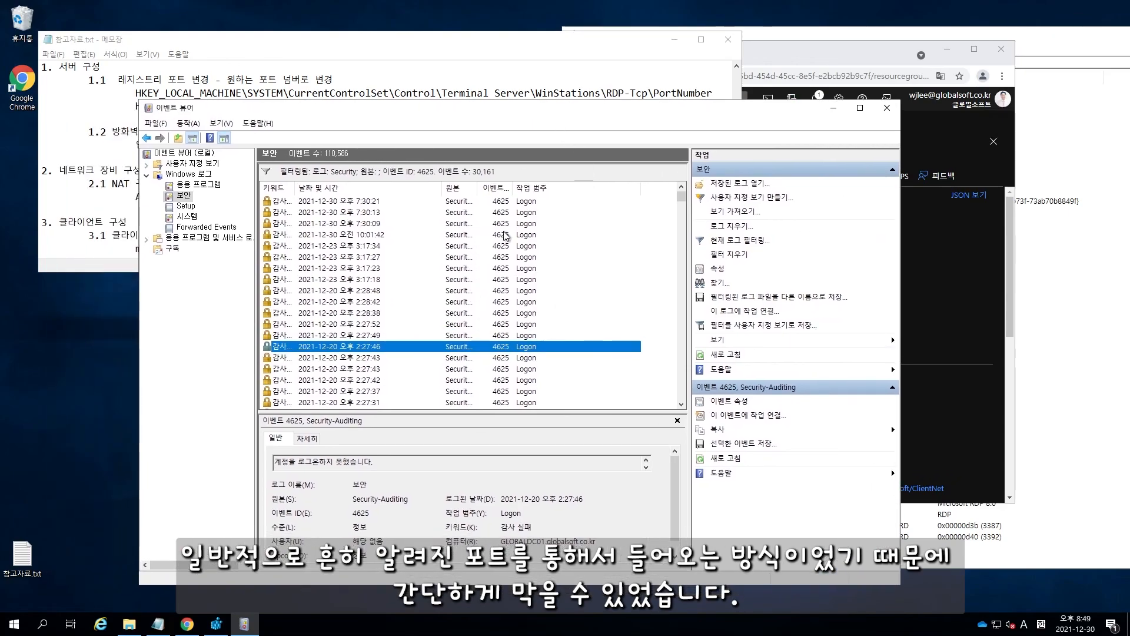